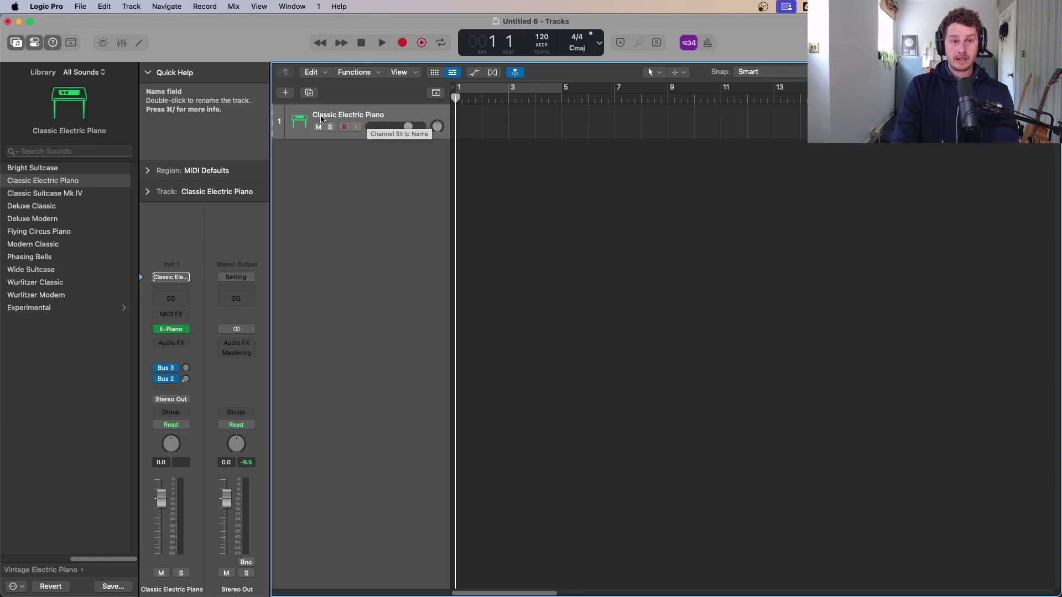
- Add a second Classic Electric Piano software instrument track below track 1
click(285, 92)
click(344, 228)
click(756, 464)
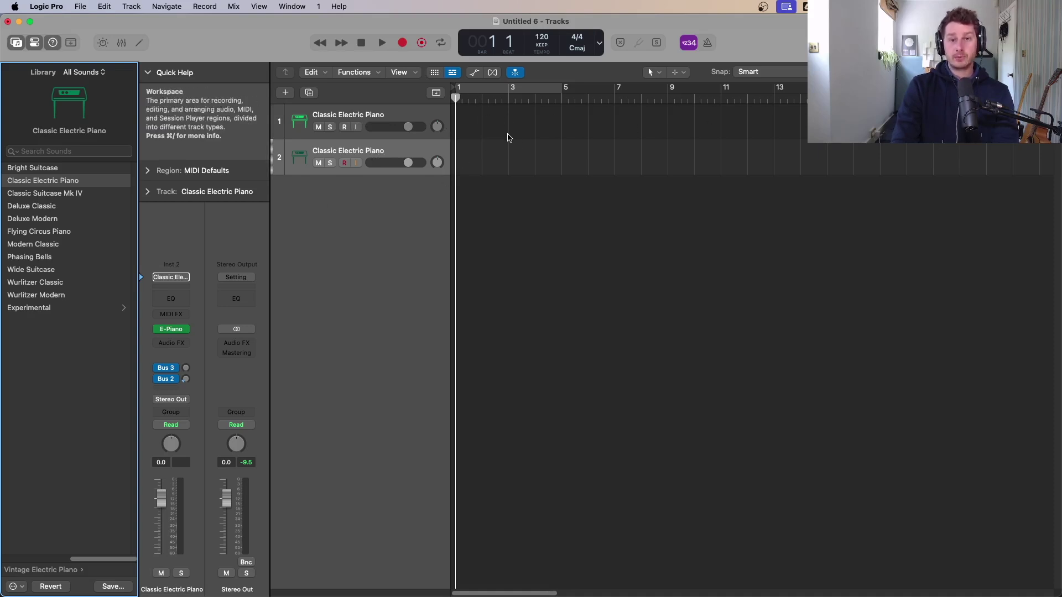
- Create an empty MIDI region on track 1, copy it to track 2, then delete both regions
right_click(470, 124)
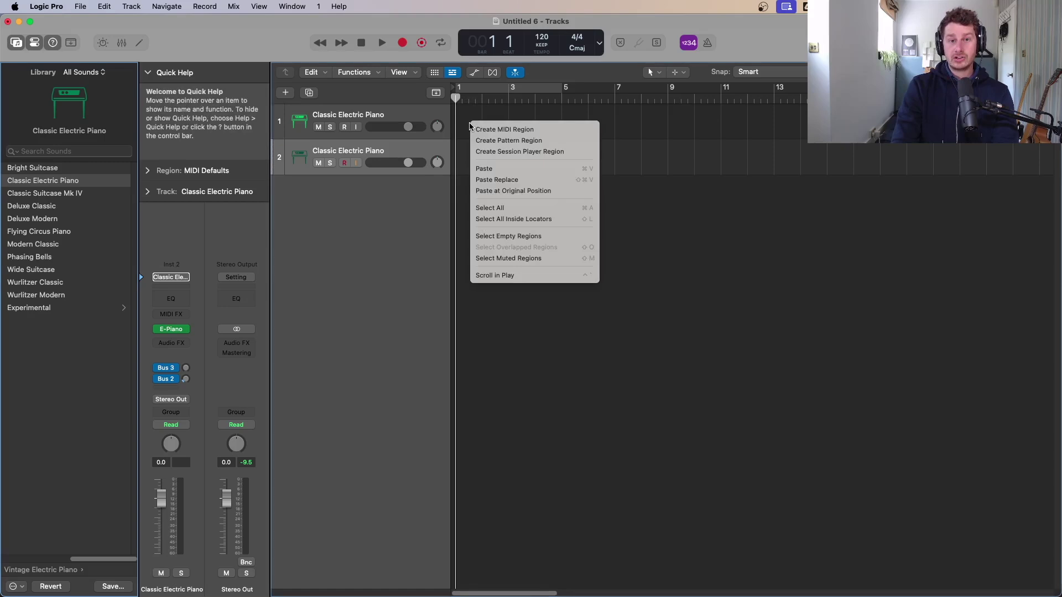
click(504, 131)
drag(469, 122, 497, 159)
drag(570, 226, 433, 116)
key(Delete)
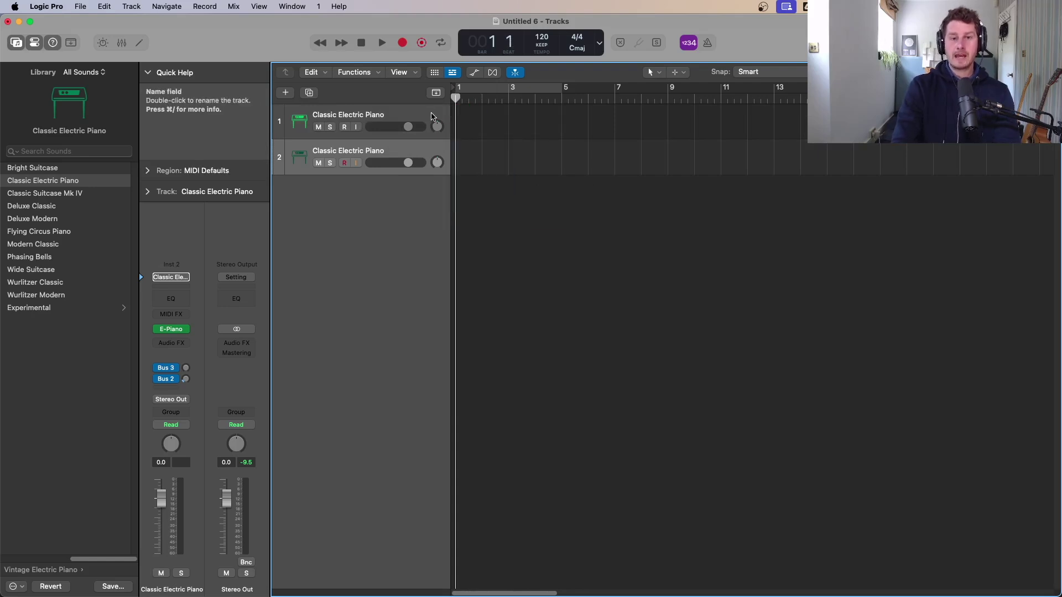
- Play and stop the empty project, and return the Library to its top-level instrument categories
key(space)
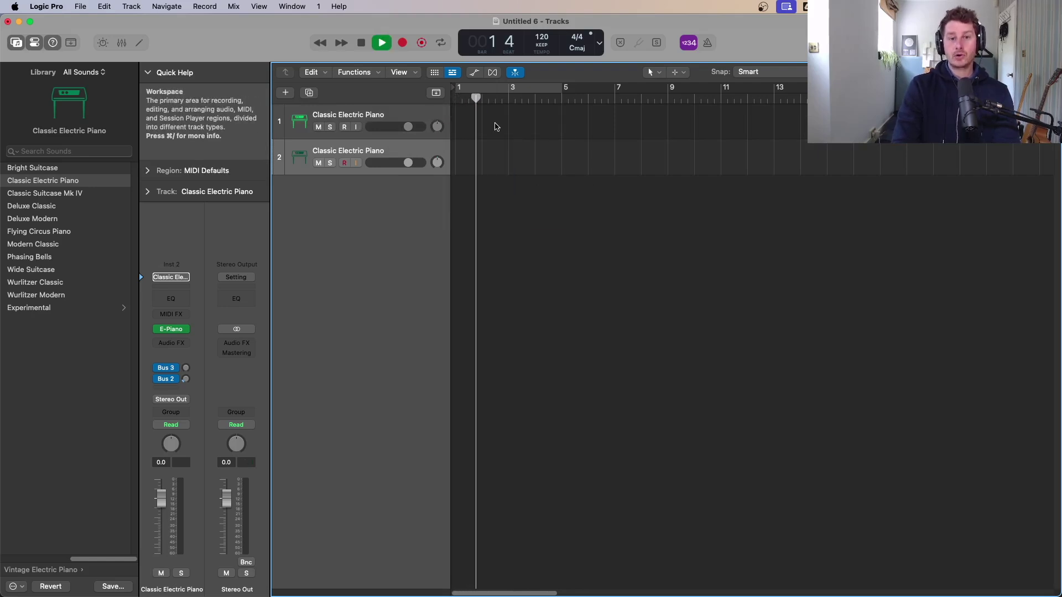
key(space)
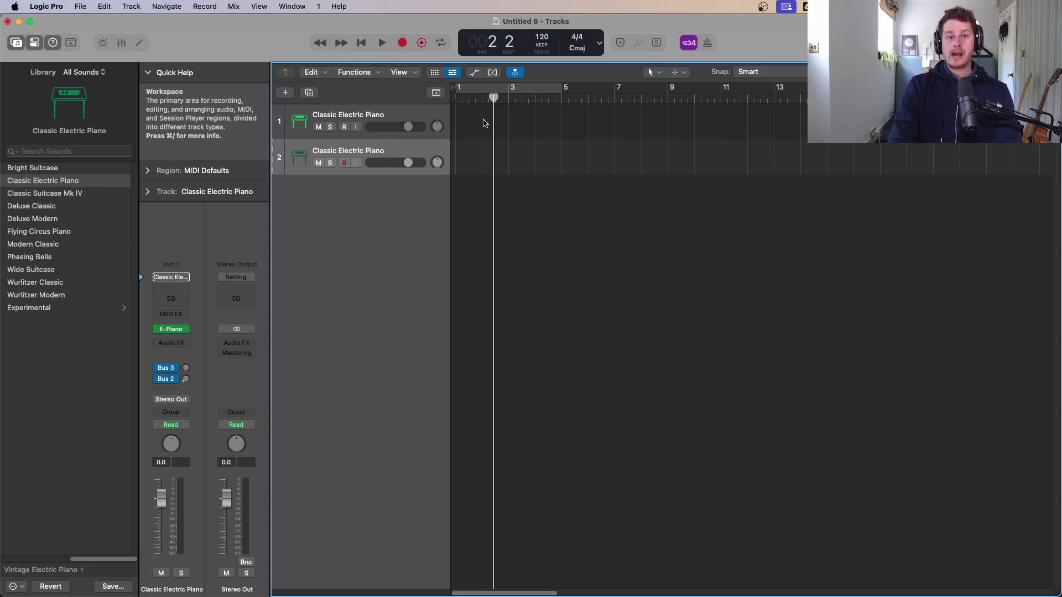
key(space)
key(space)
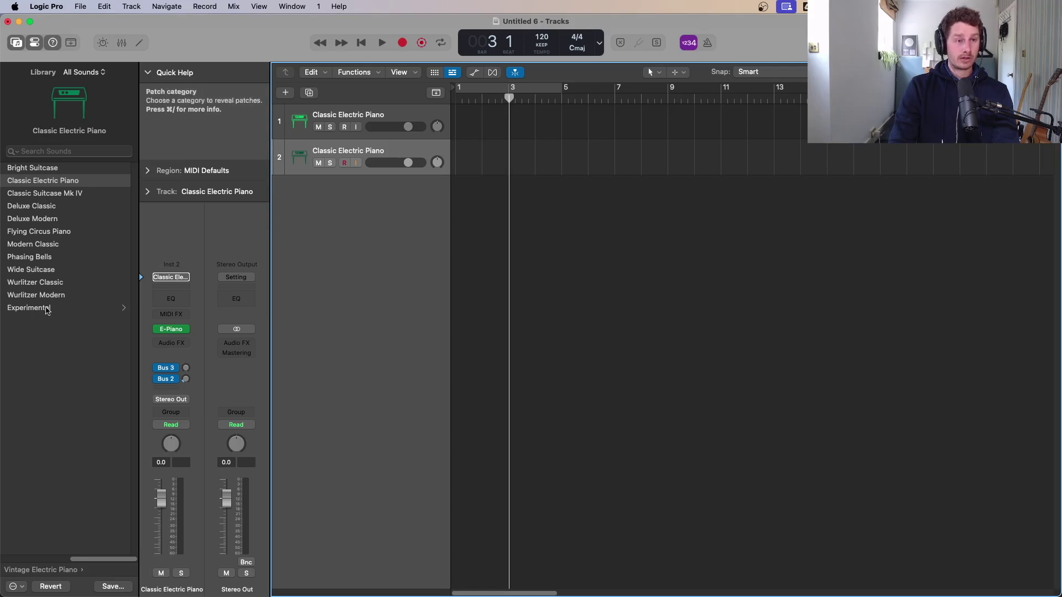
drag(95, 560, 25, 565)
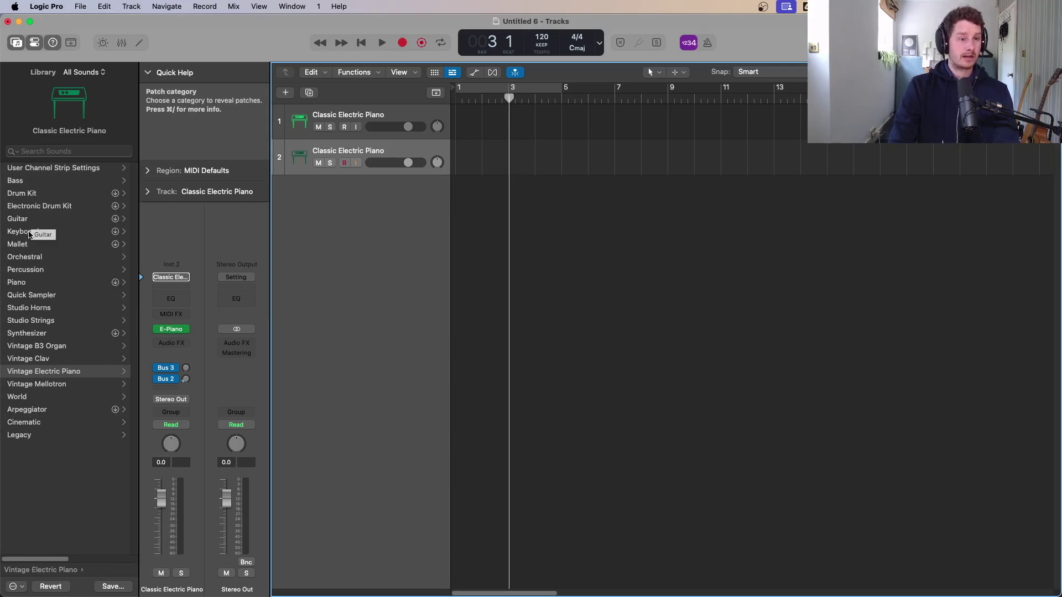
- Search the sound Library for 'guitar', then clear the search
click(55, 148)
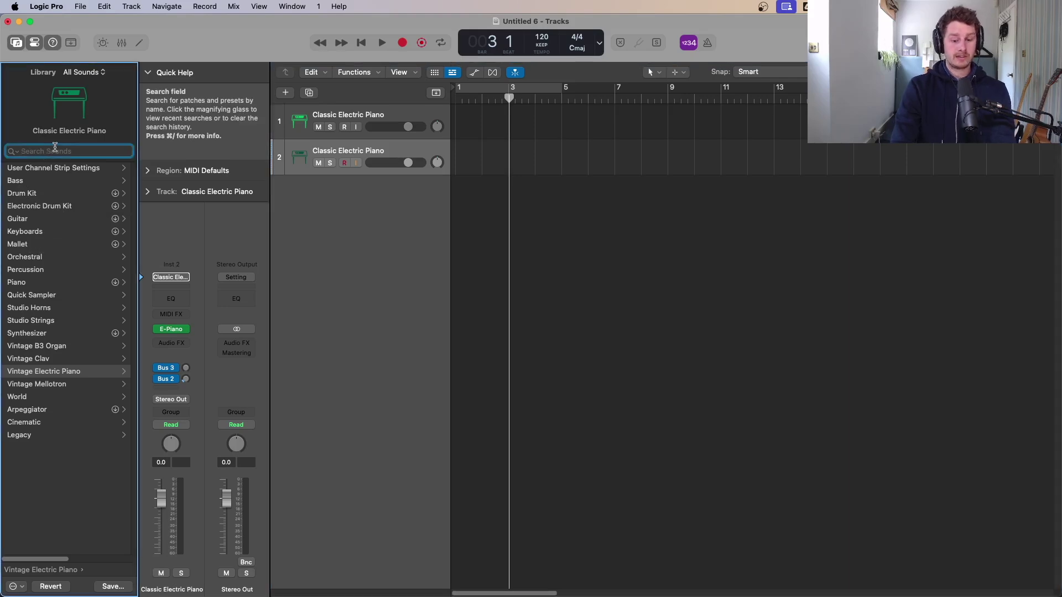
text(guitar)
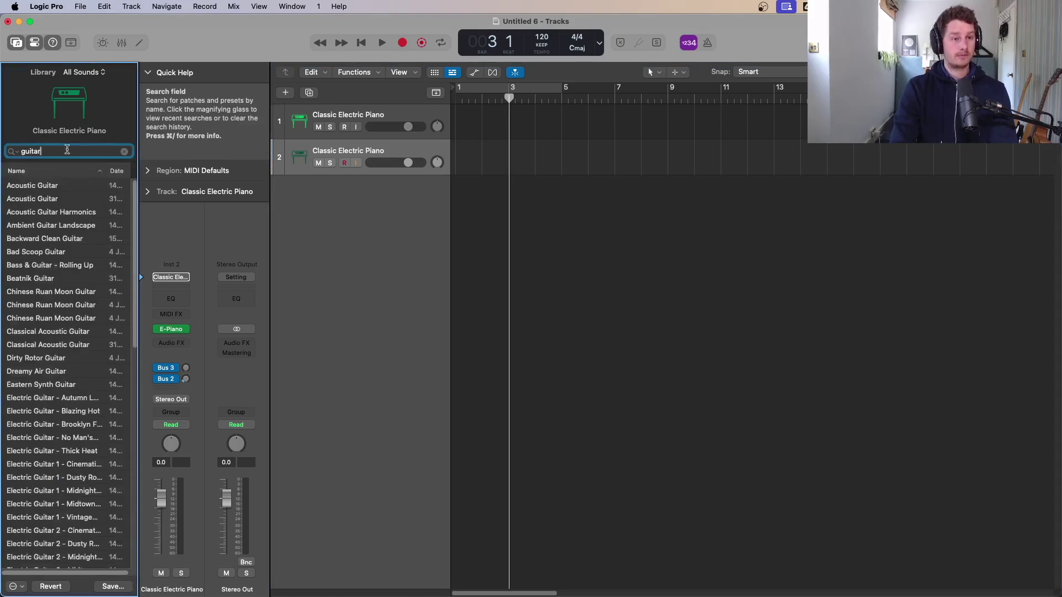
key(BackSpace)
key(BackSpace)
key(BackSpace)
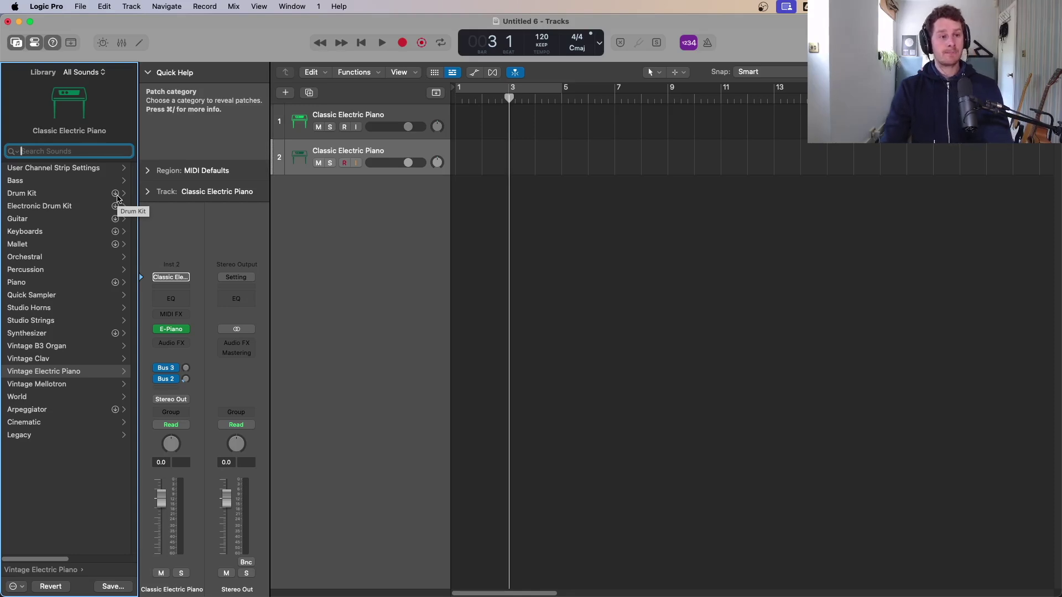
- Browse the Drum Kit category, then load Keyboards > Big Dripper onto track 2
click(55, 195)
drag(122, 561, 24, 558)
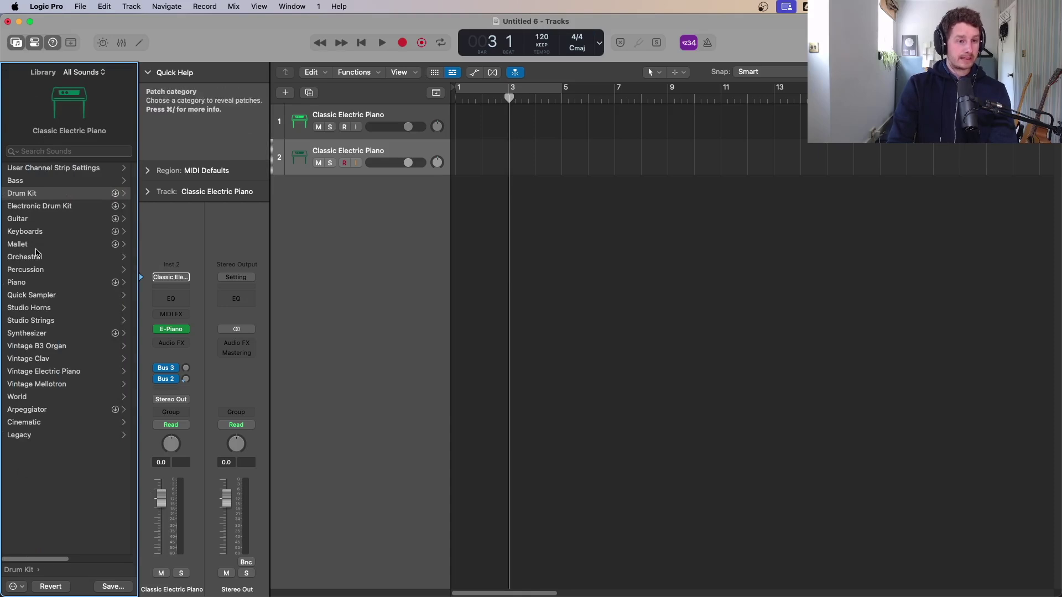
click(24, 233)
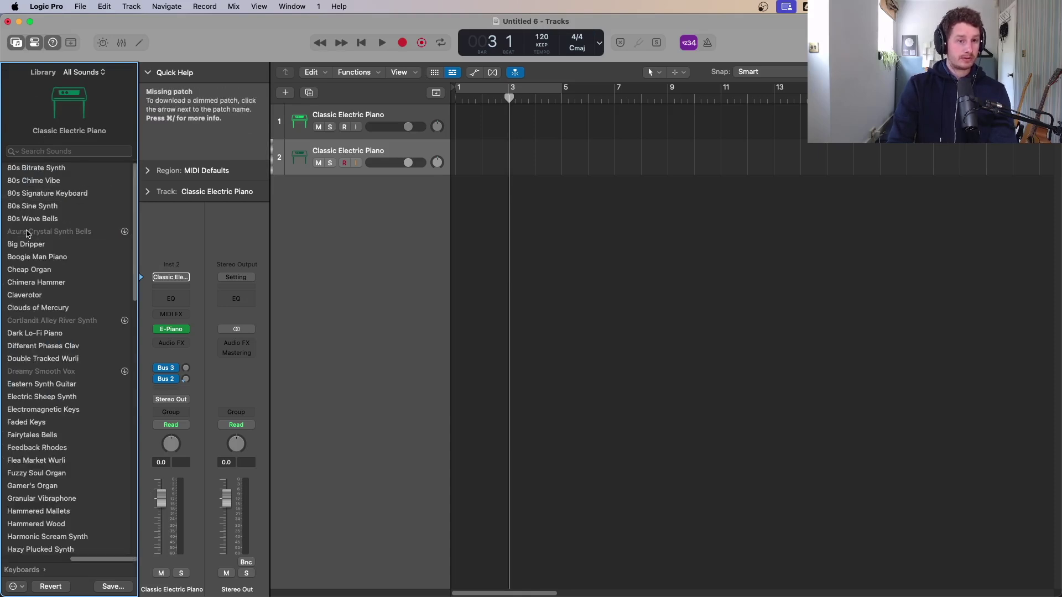
click(36, 249)
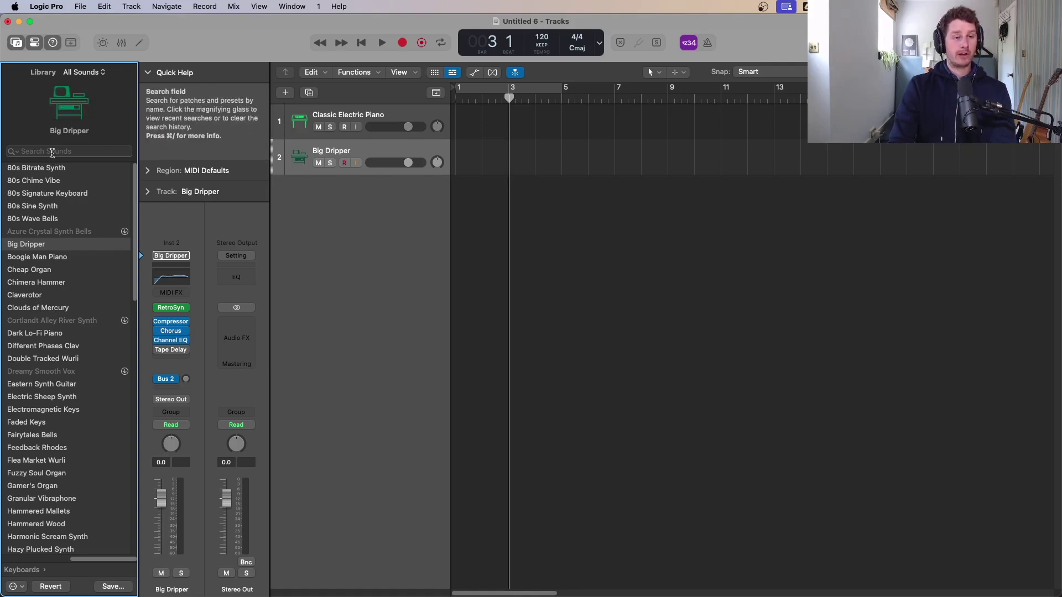
click(285, 92)
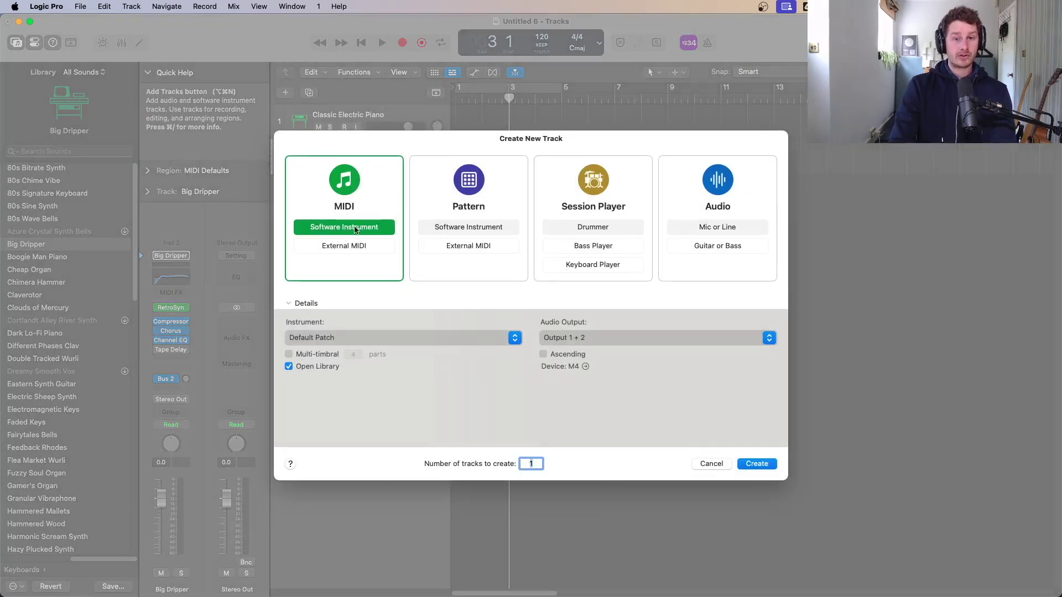
key(Return)
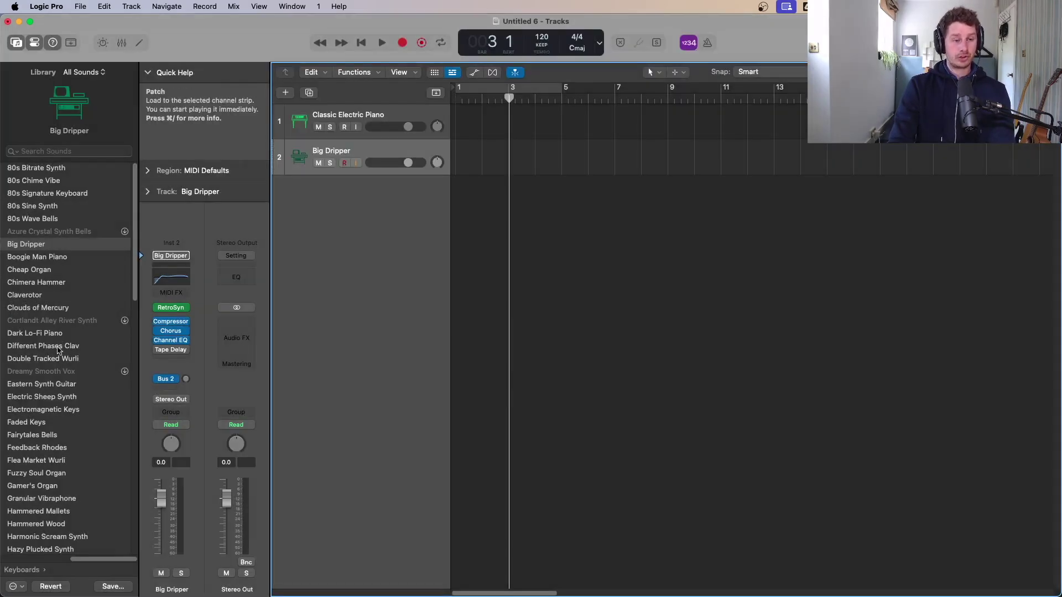
click(23, 570)
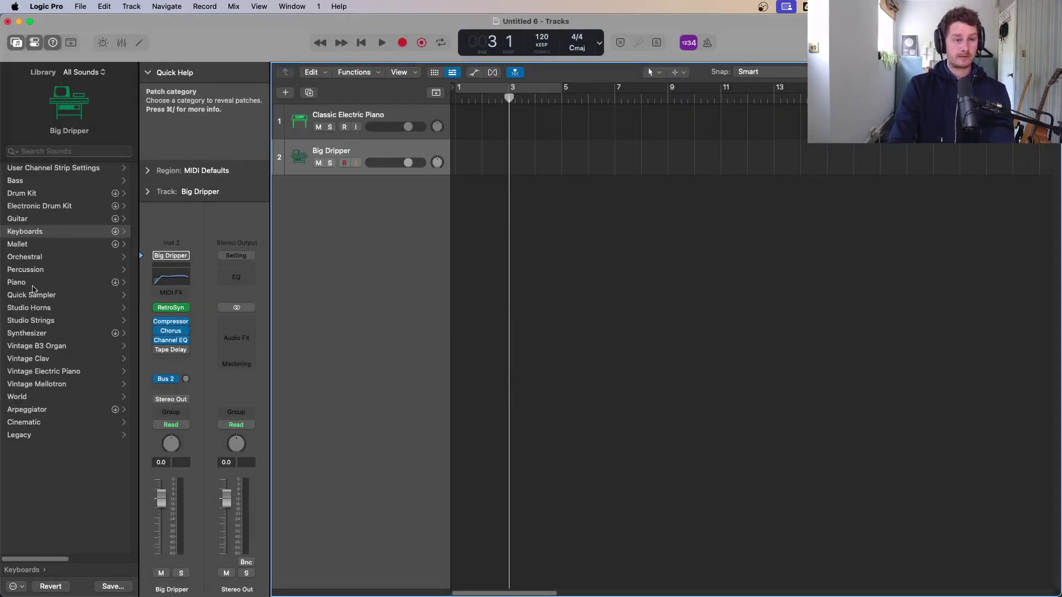
click(53, 43)
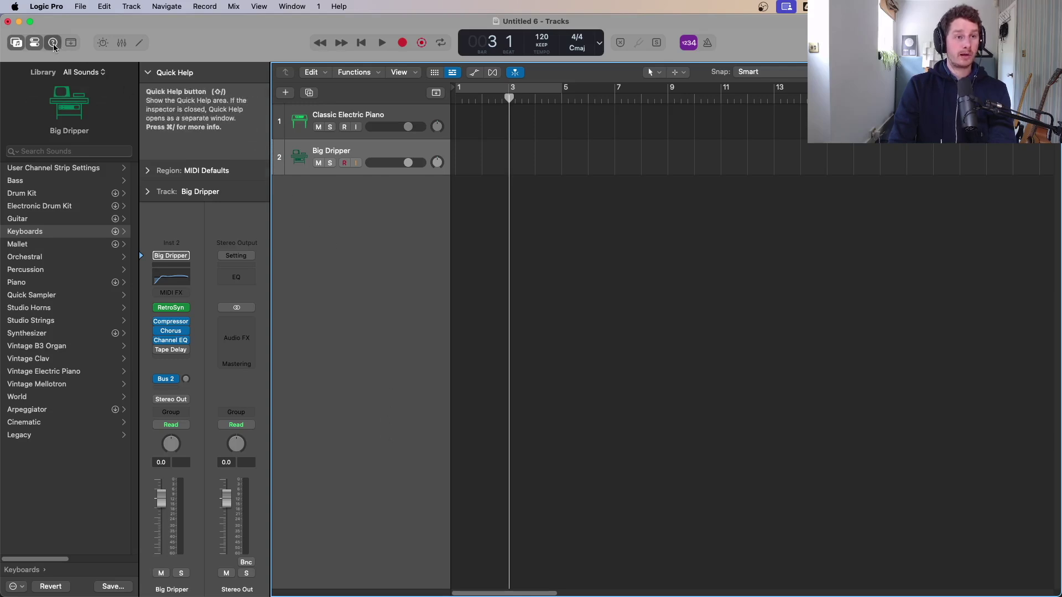
click(53, 43)
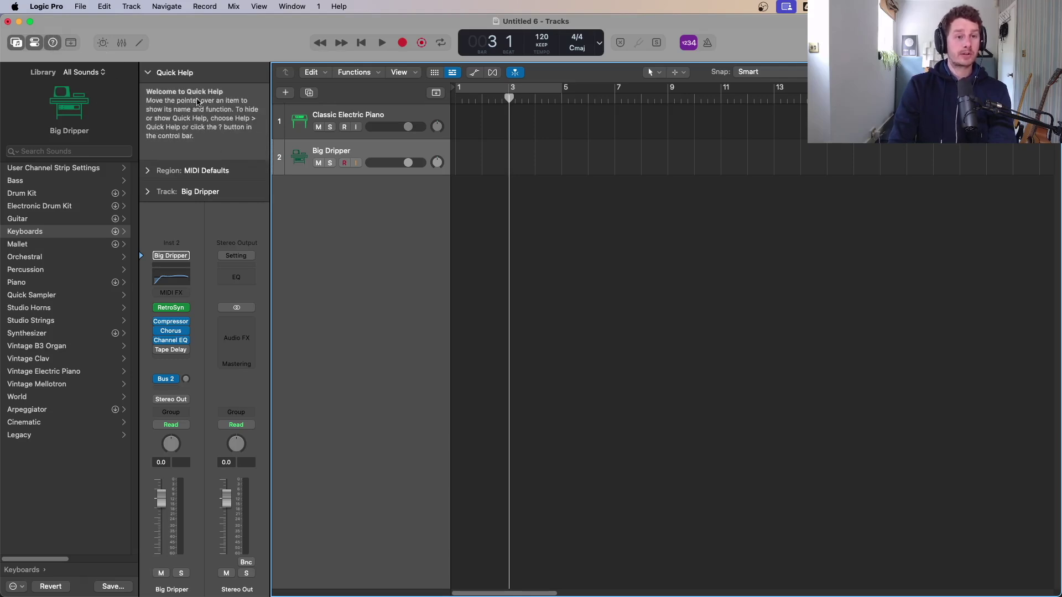
mouse_move(315, 96)
mouse_move(438, 96)
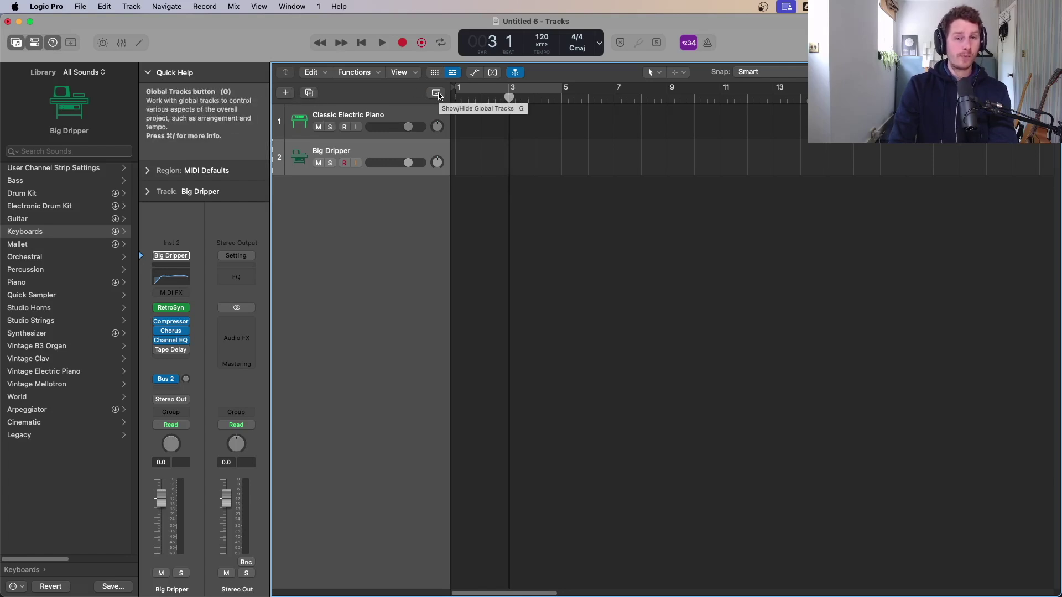
mouse_move(351, 228)
mouse_move(453, 76)
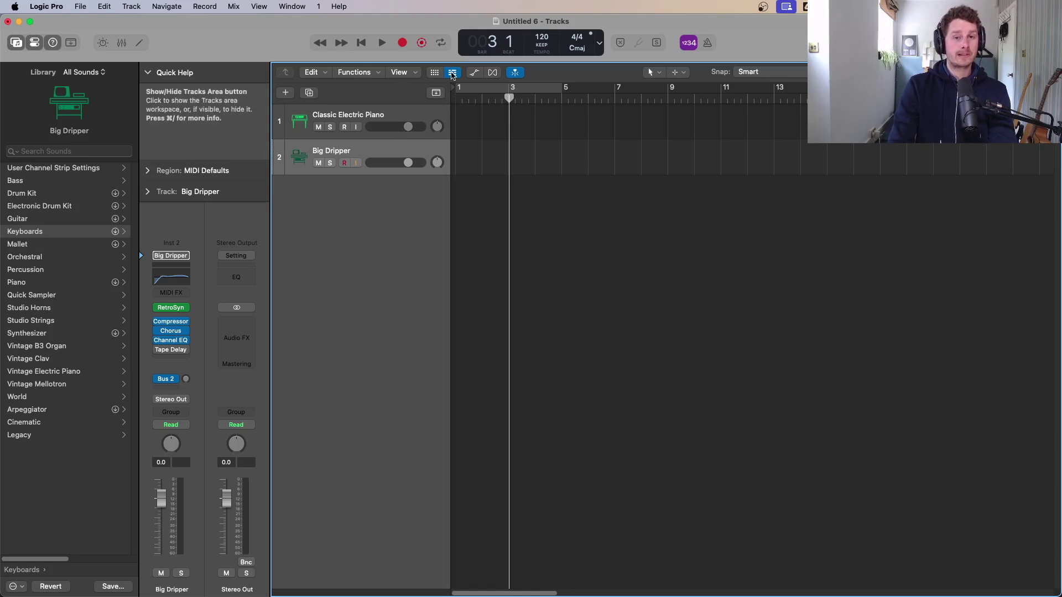
mouse_move(396, 327)
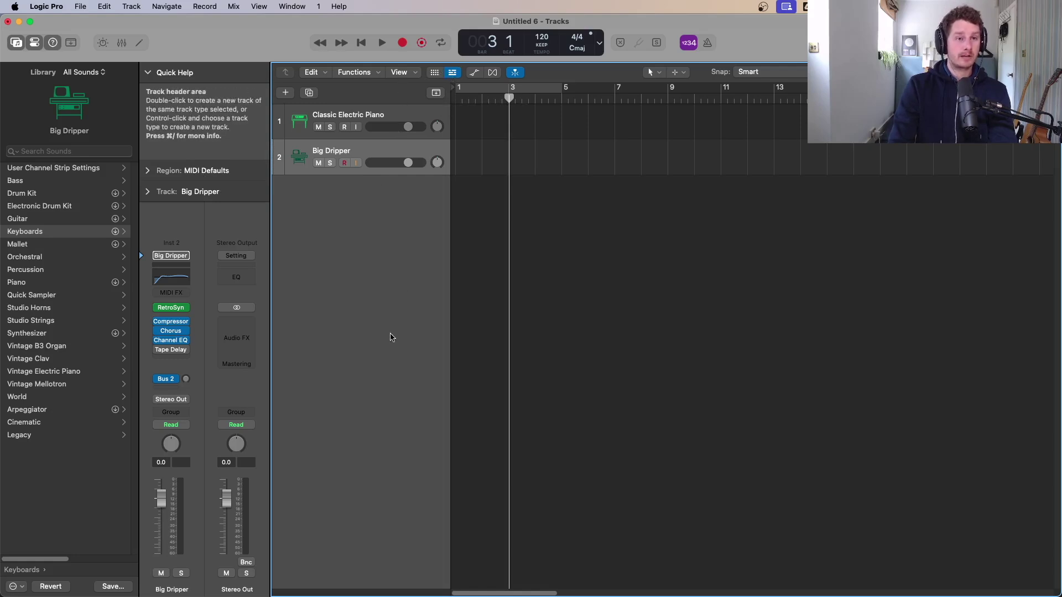
mouse_move(154, 220)
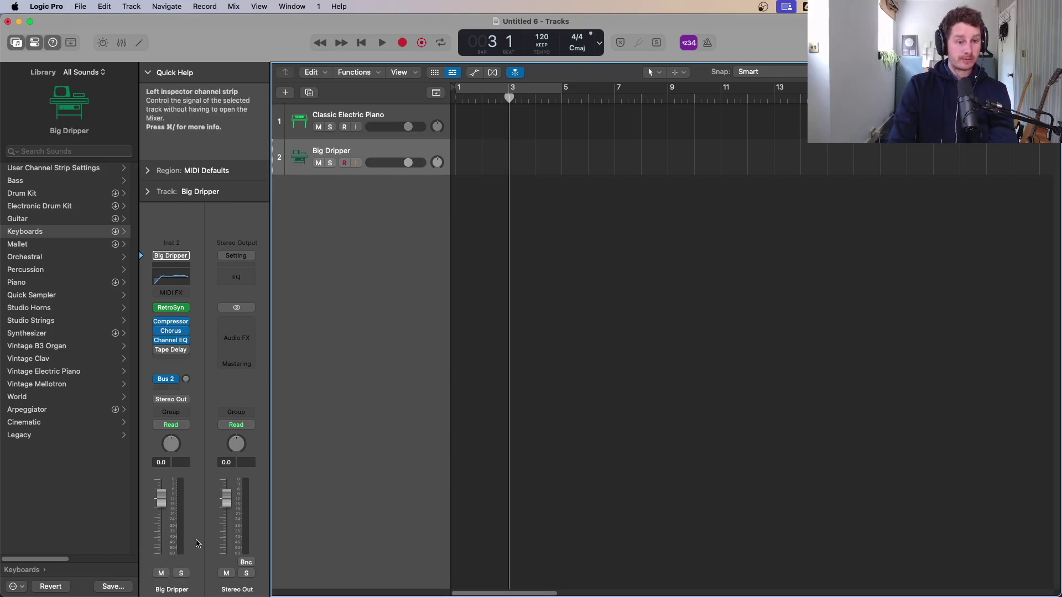
mouse_move(179, 515)
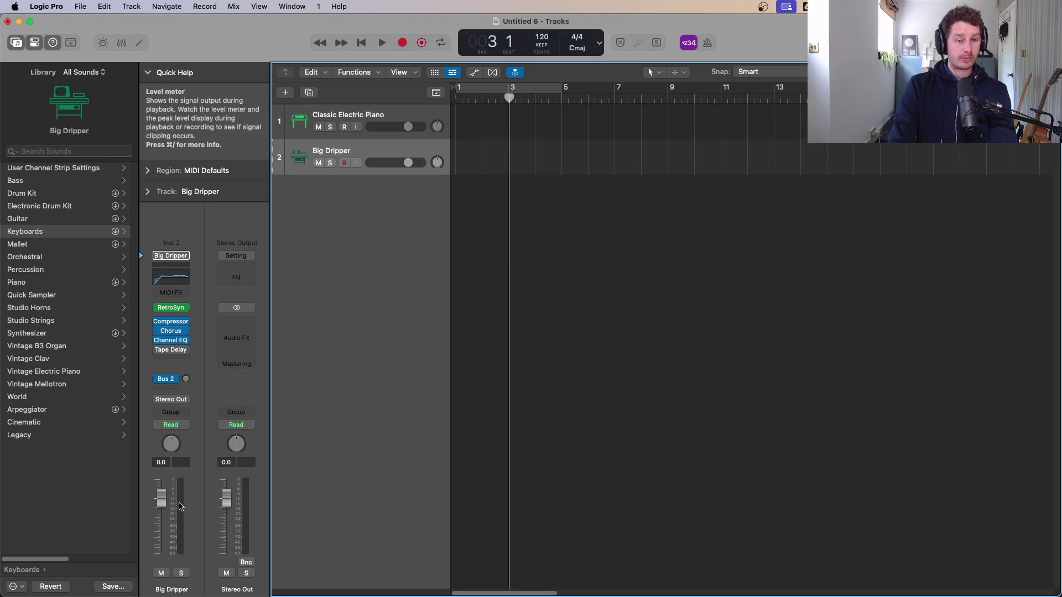
drag(161, 499, 161, 522)
alt+click(162, 523)
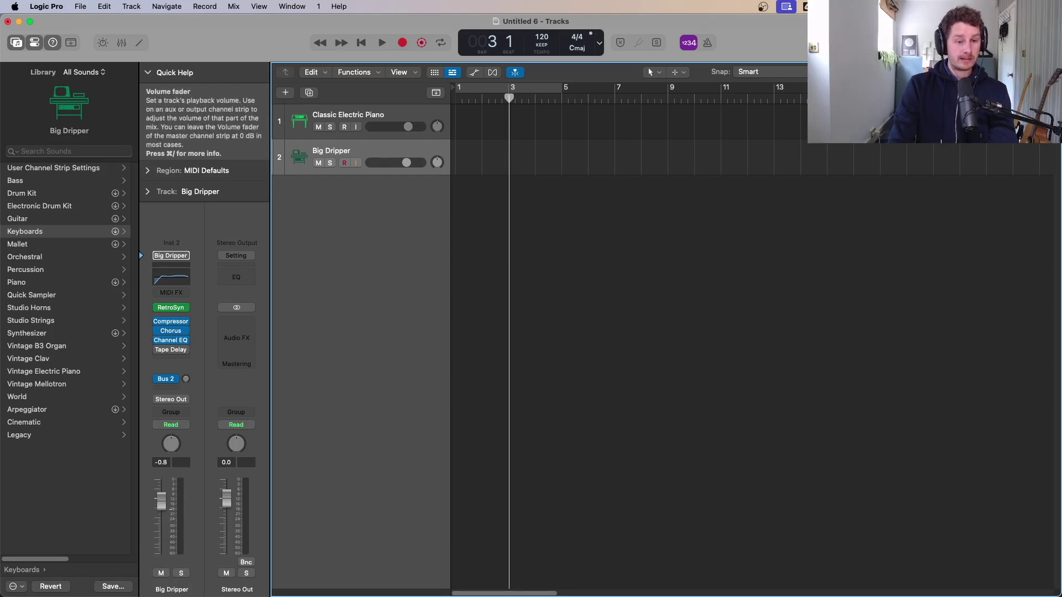
drag(171, 444, 171, 481)
alt+click(171, 444)
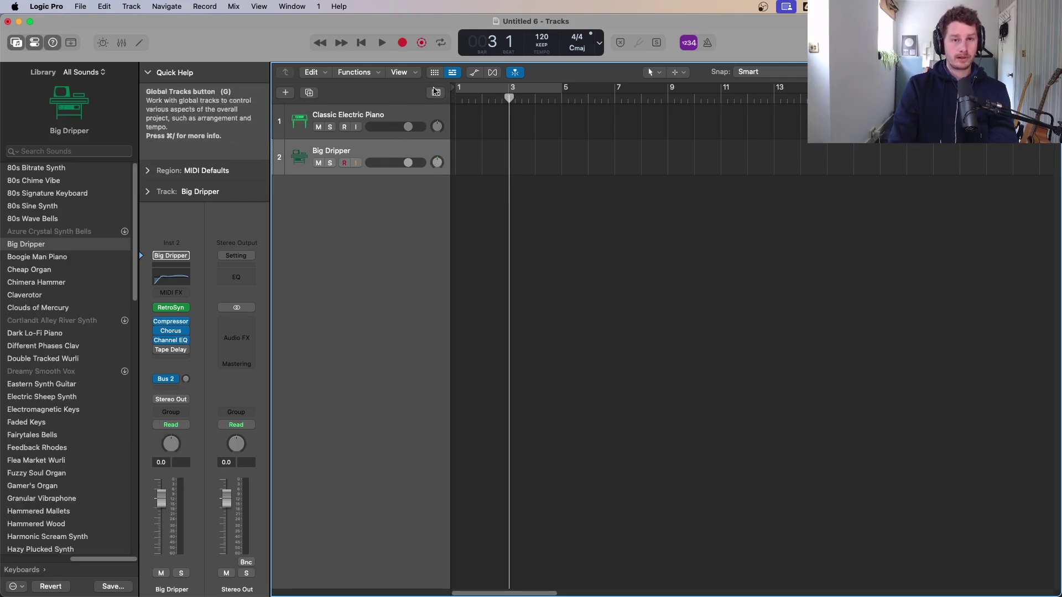
click(183, 258)
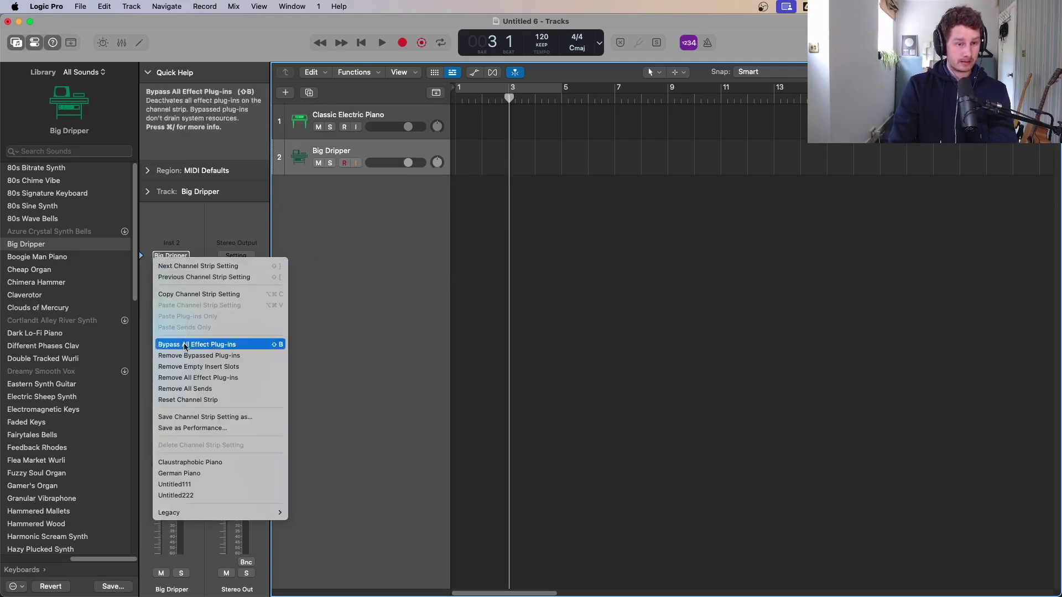
click(204, 401)
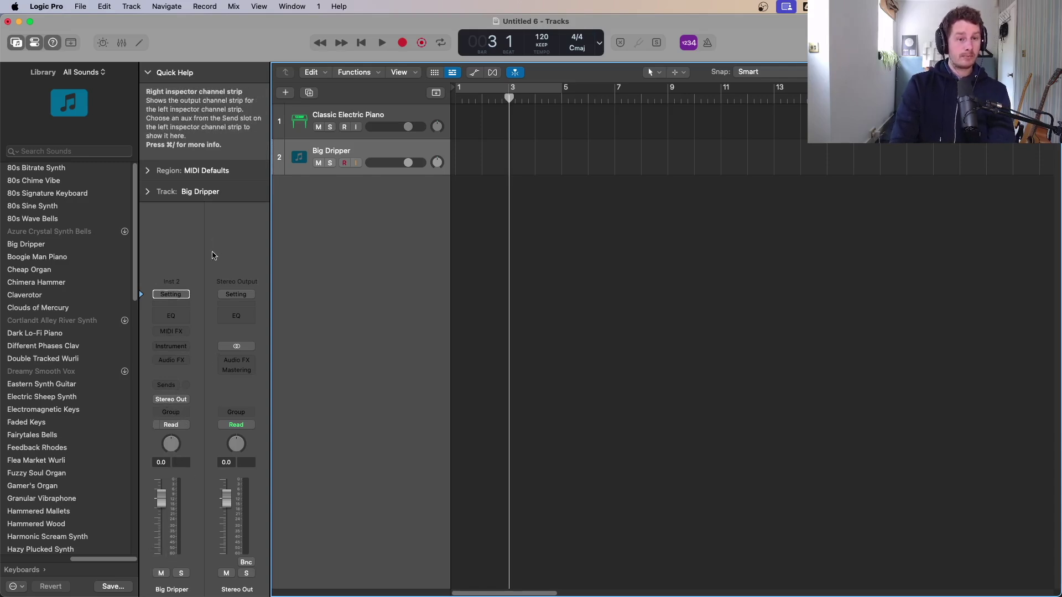
click(186, 347)
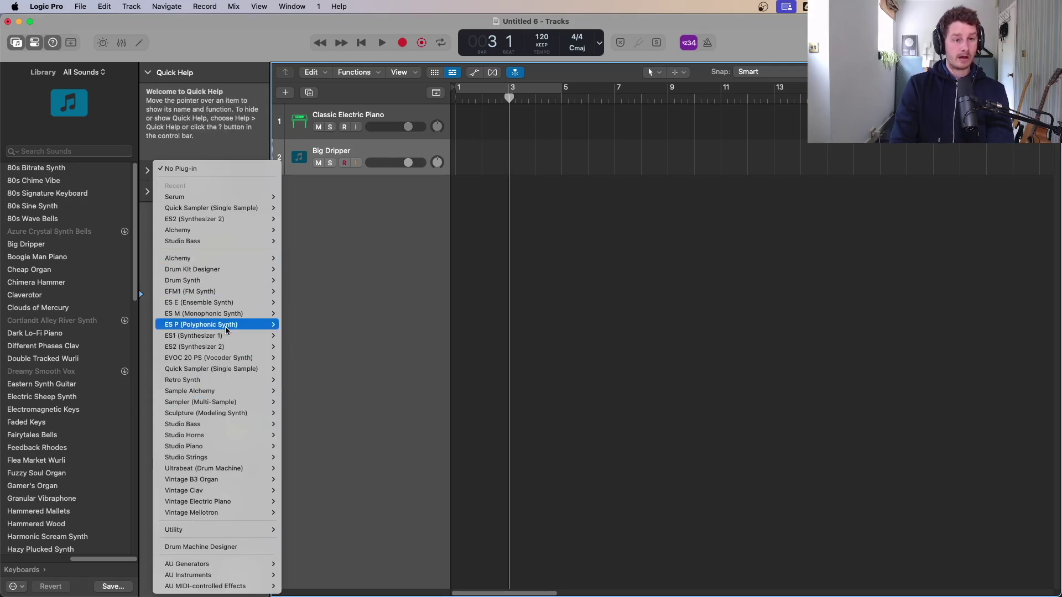
mouse_move(223, 336)
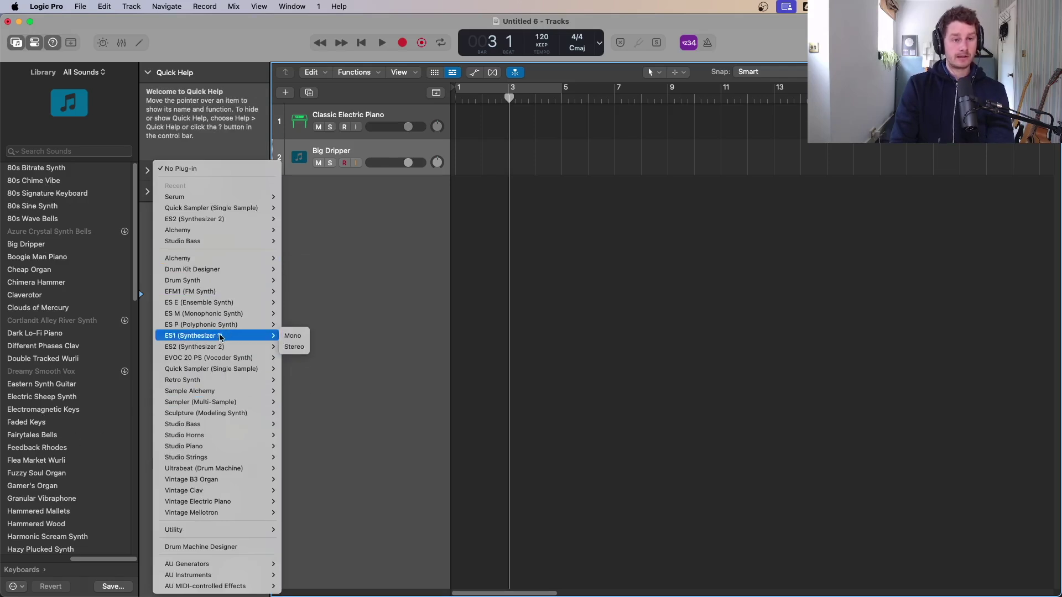
mouse_move(202, 391)
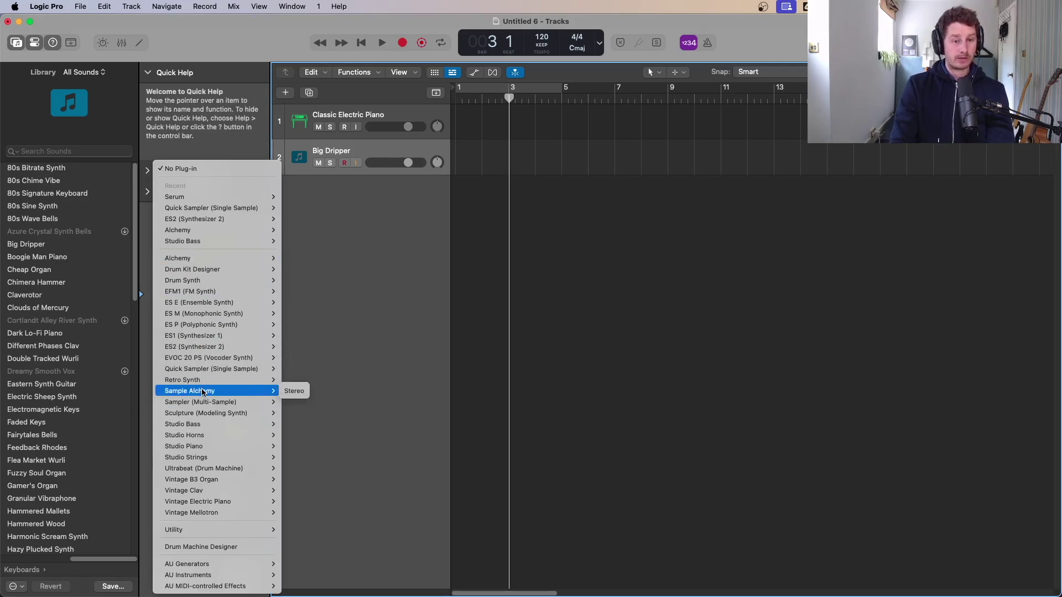
mouse_move(213, 259)
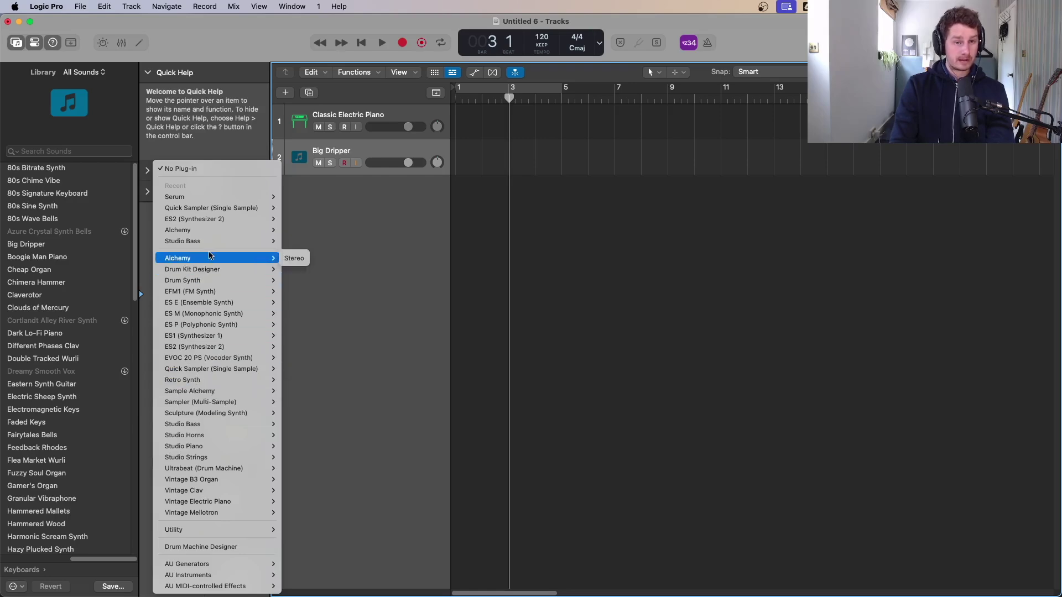
click(295, 258)
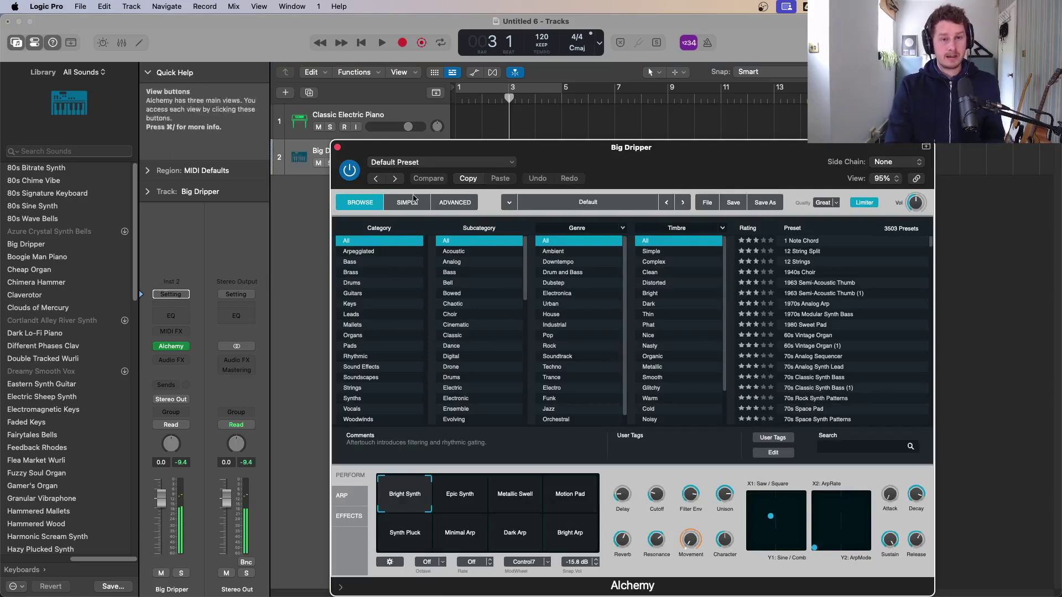
click(337, 148)
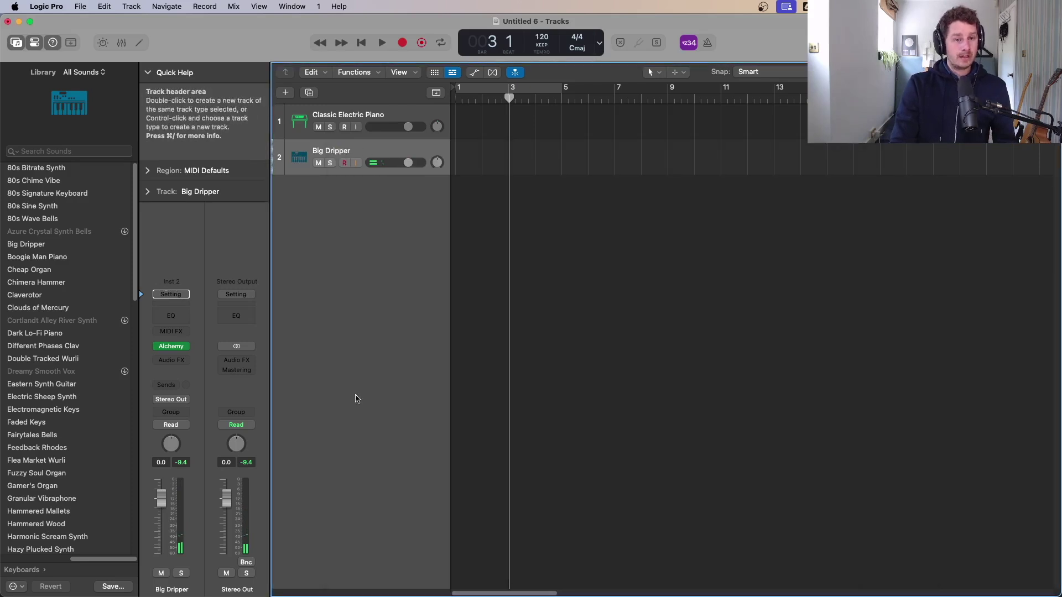
click(183, 364)
mouse_move(183, 364)
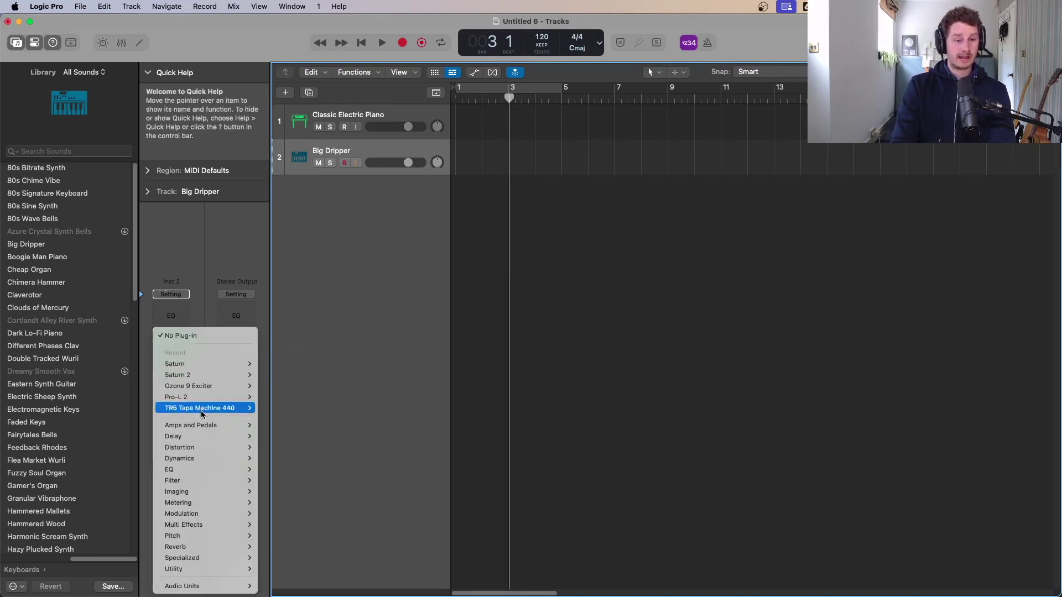
mouse_move(191, 438)
mouse_move(284, 446)
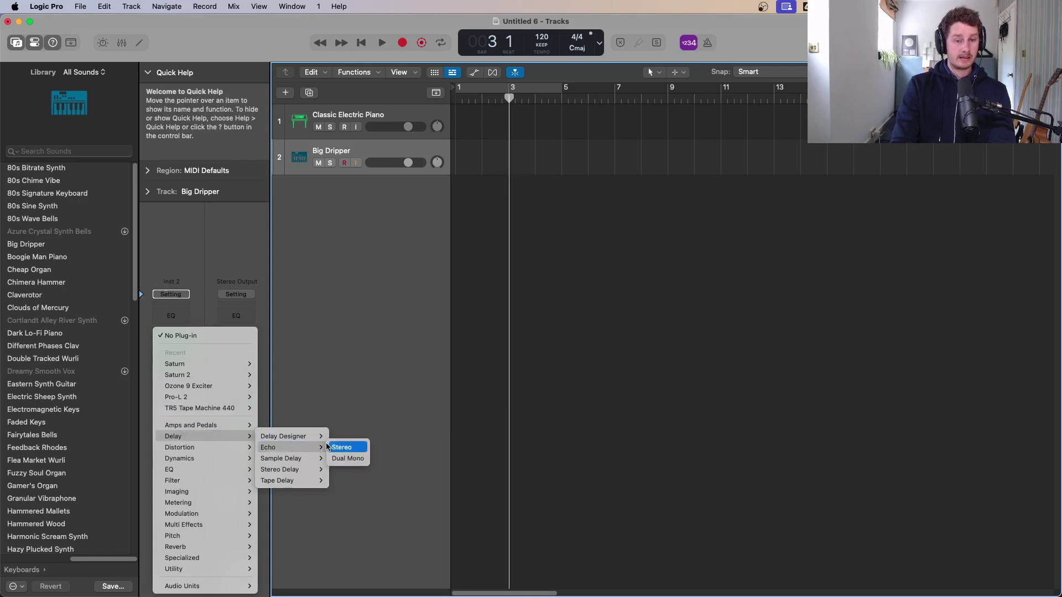
click(343, 447)
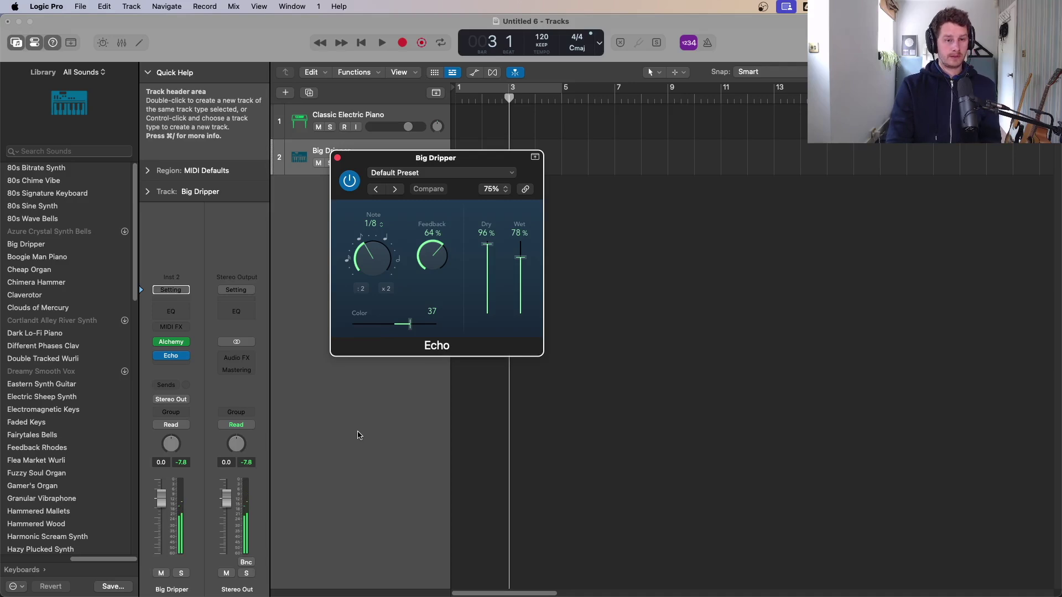
click(337, 158)
click(186, 358)
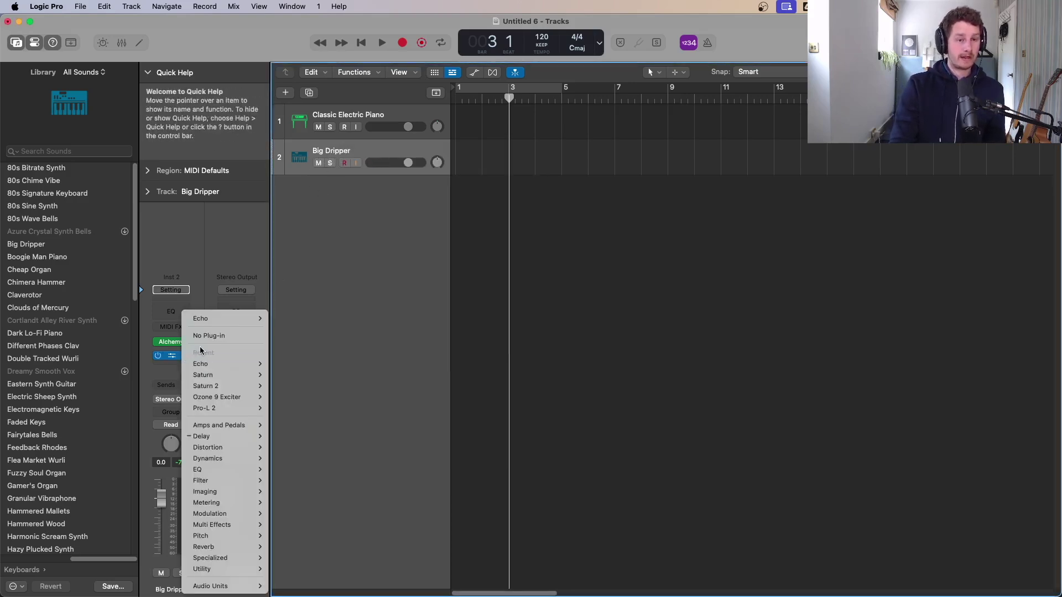
click(241, 336)
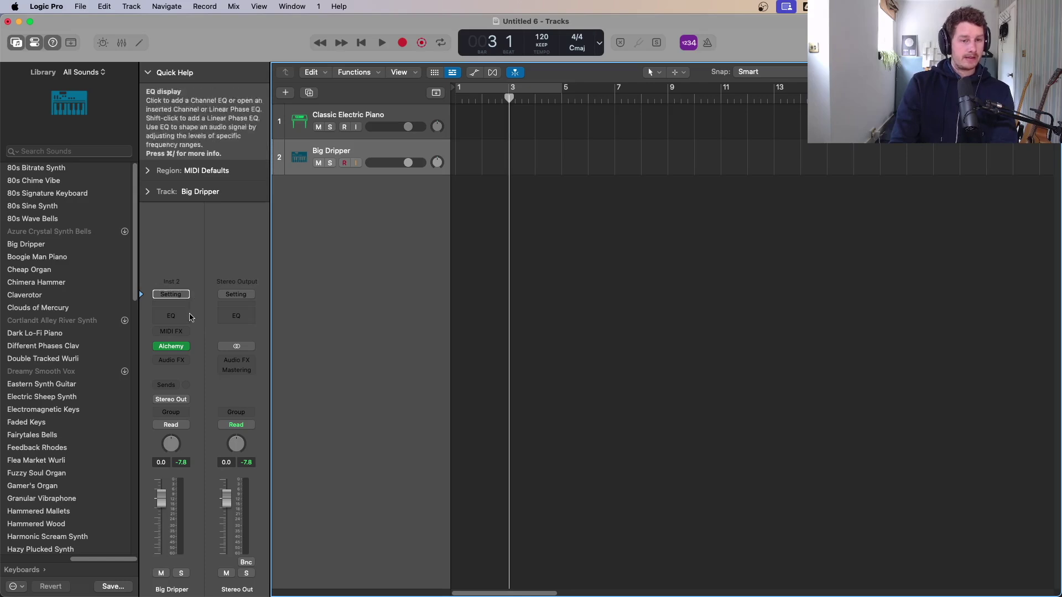
drag(171, 444, 171, 476)
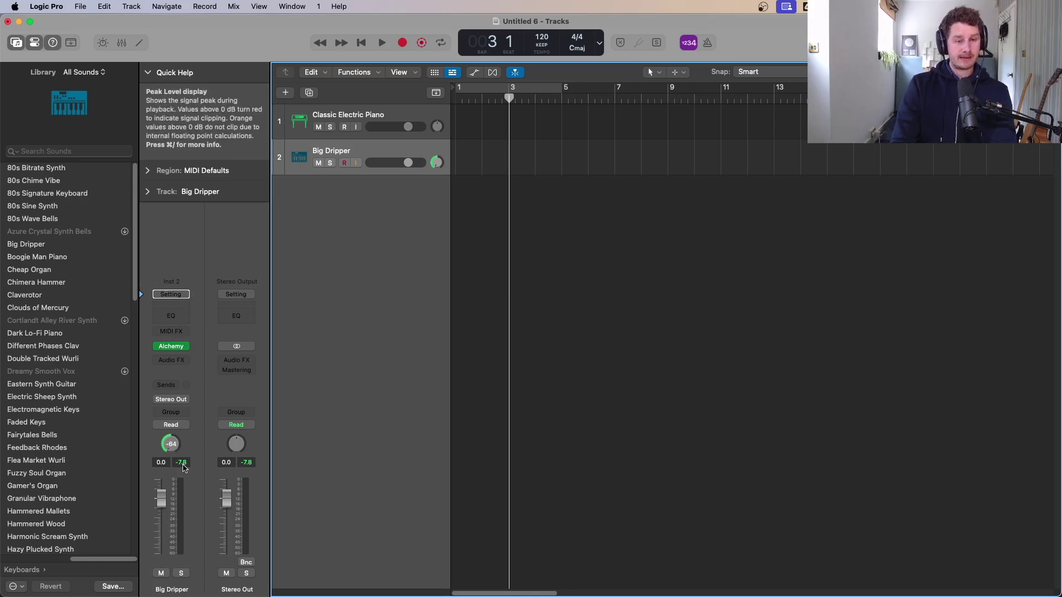
alt+click(175, 448)
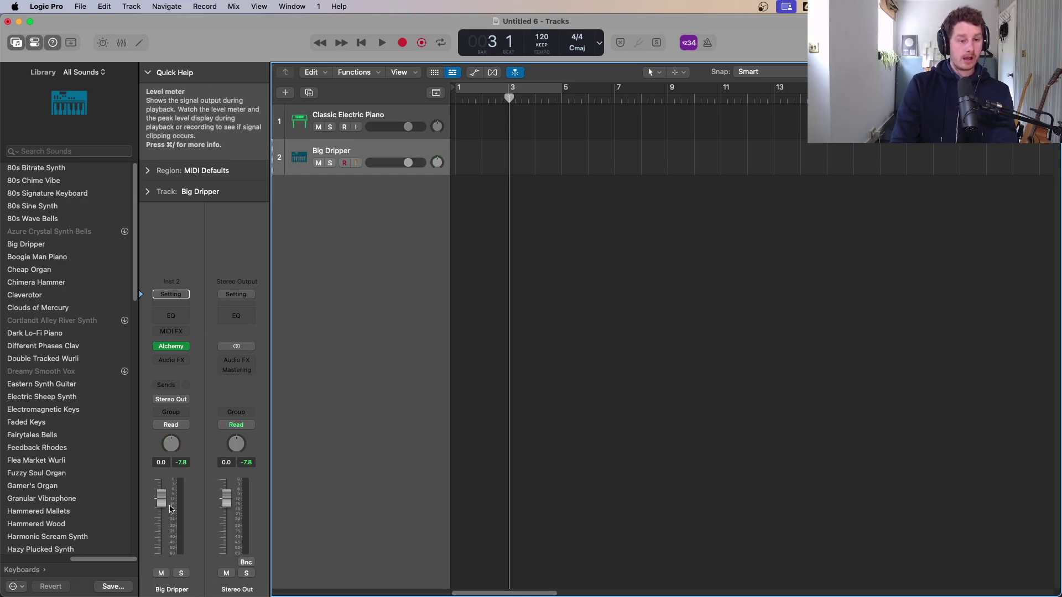
mouse_move(161, 499)
mouse_down()
mouse_move(161, 552)
mouse_move(161, 488)
mouse_move(161, 524)
mouse_move(161, 498)
mouse_up()
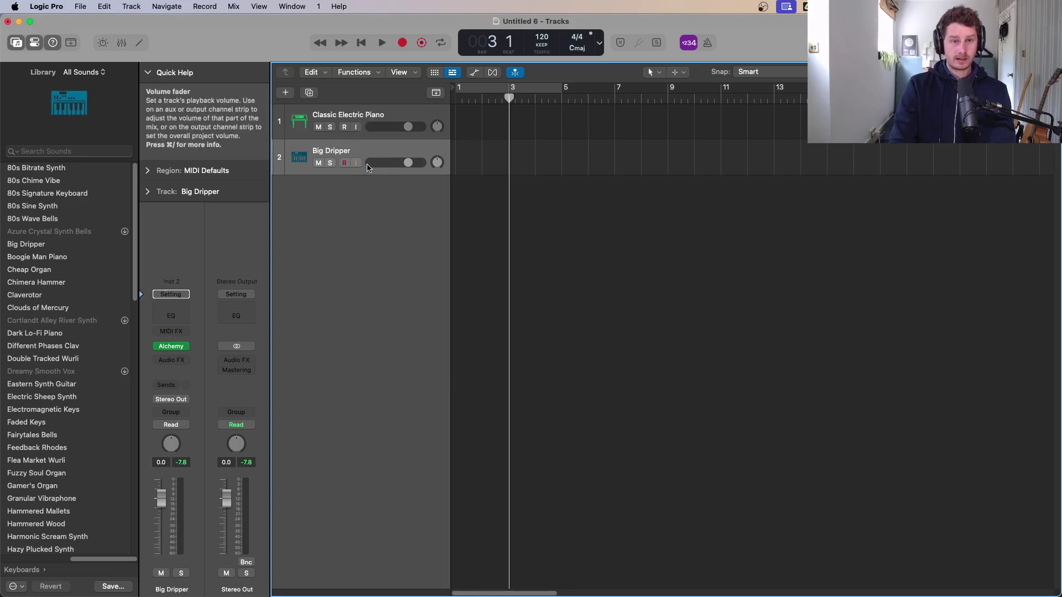
key(Up)
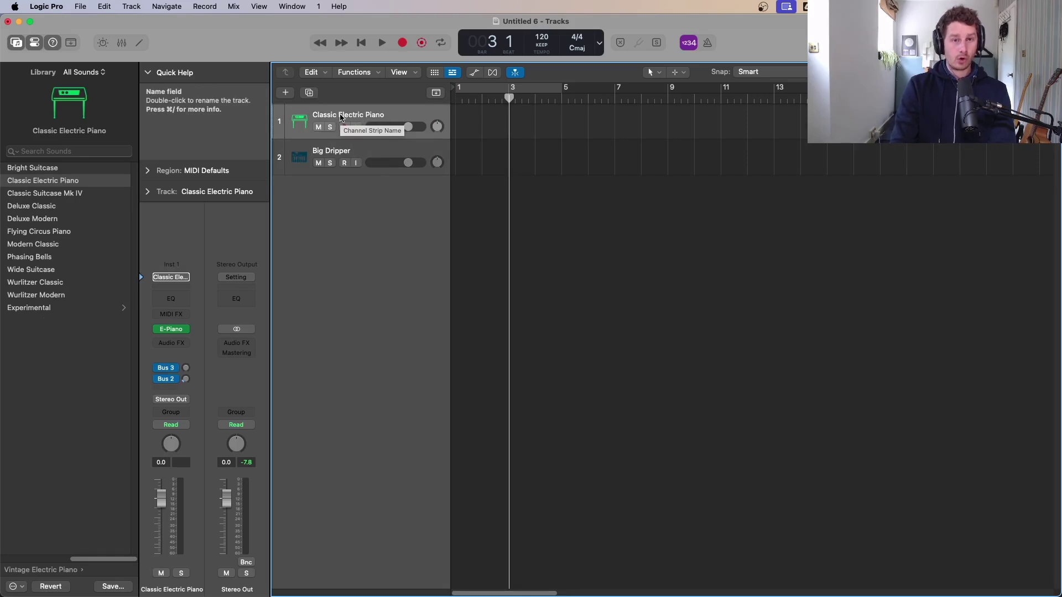
- Lower Big Dripper's track volume to -6.6 dB
key(Down)
key(Up)
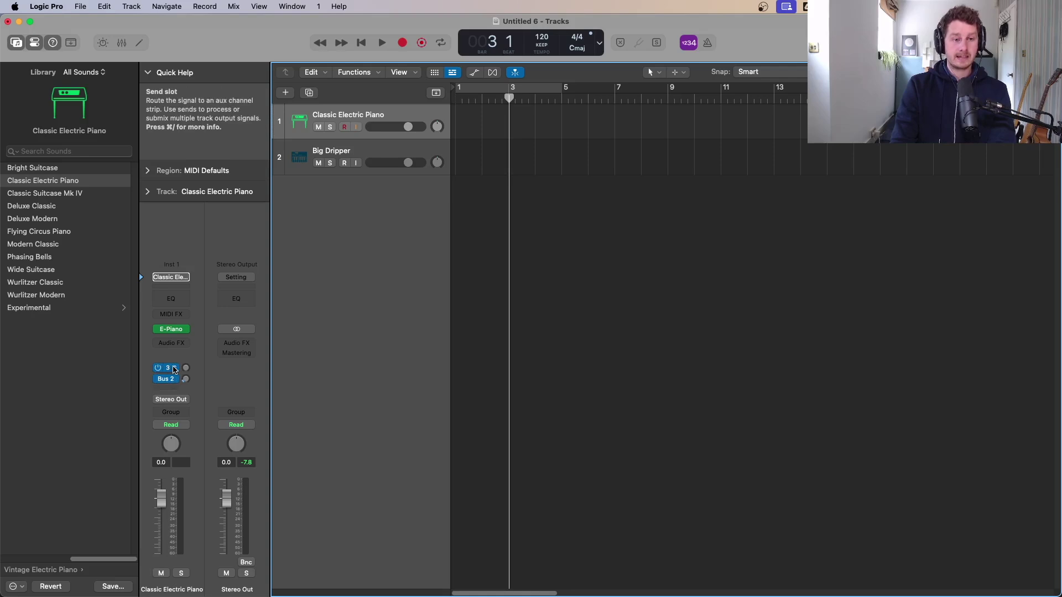
click(339, 153)
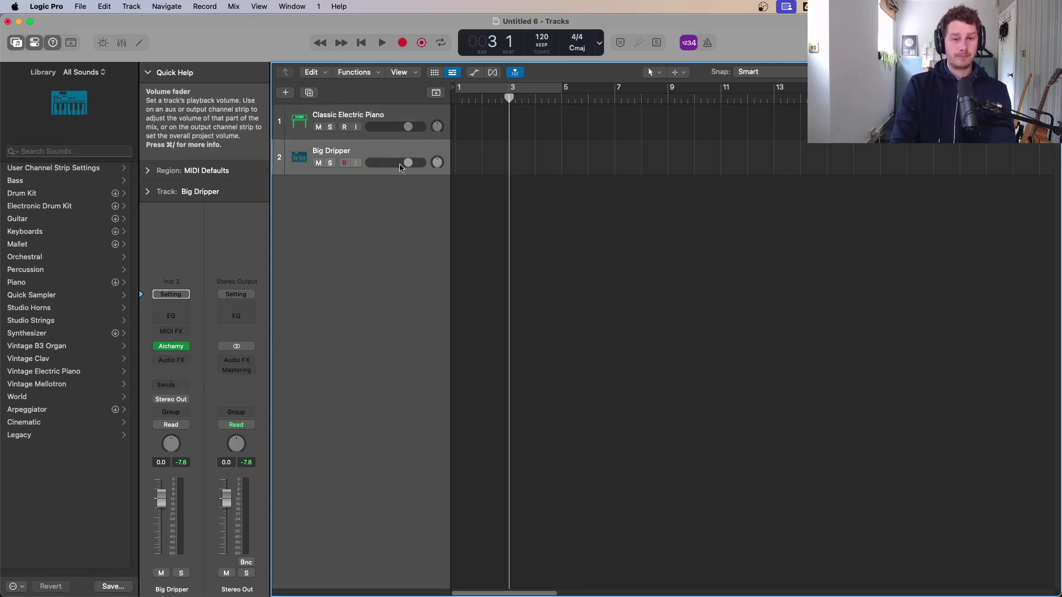
drag(409, 169, 395, 167)
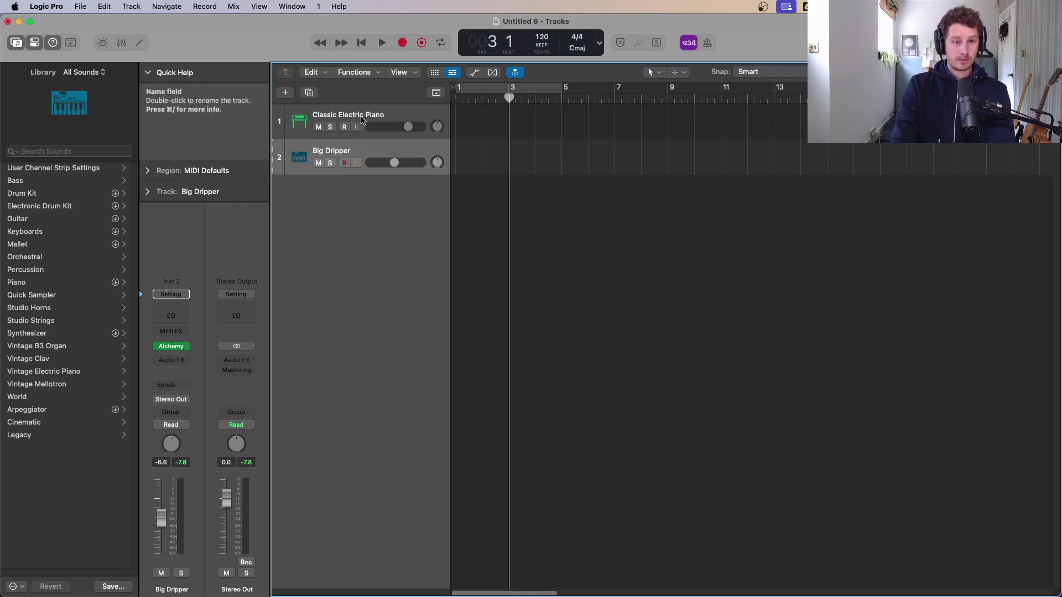
- Set Classic Electric Piano to -5.5 dB with centred pan, and keep Stereo Out at 0.0 dB
click(411, 128)
drag(416, 129, 439, 108)
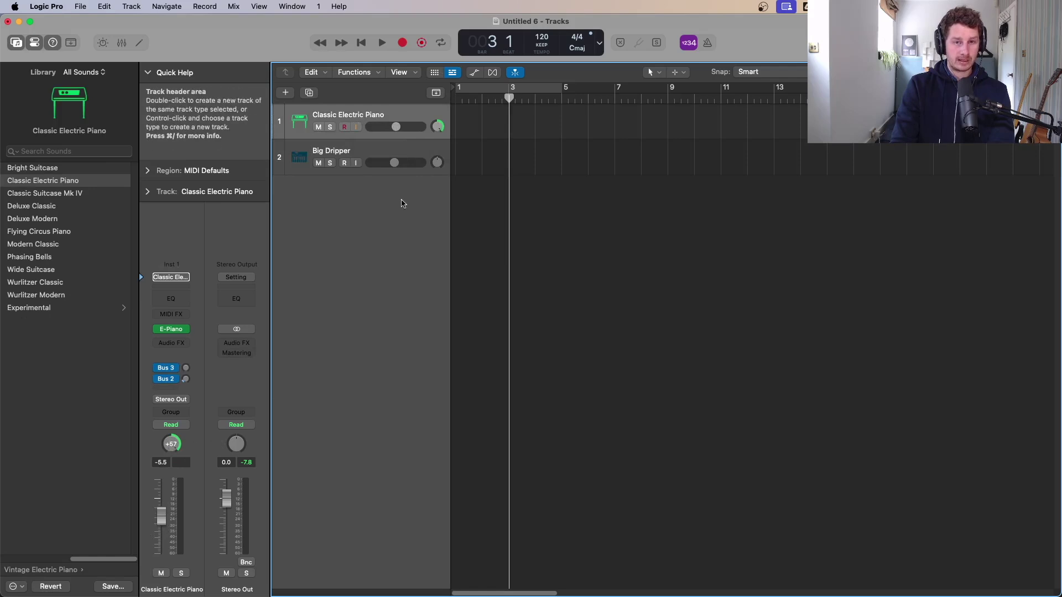
alt+click(437, 127)
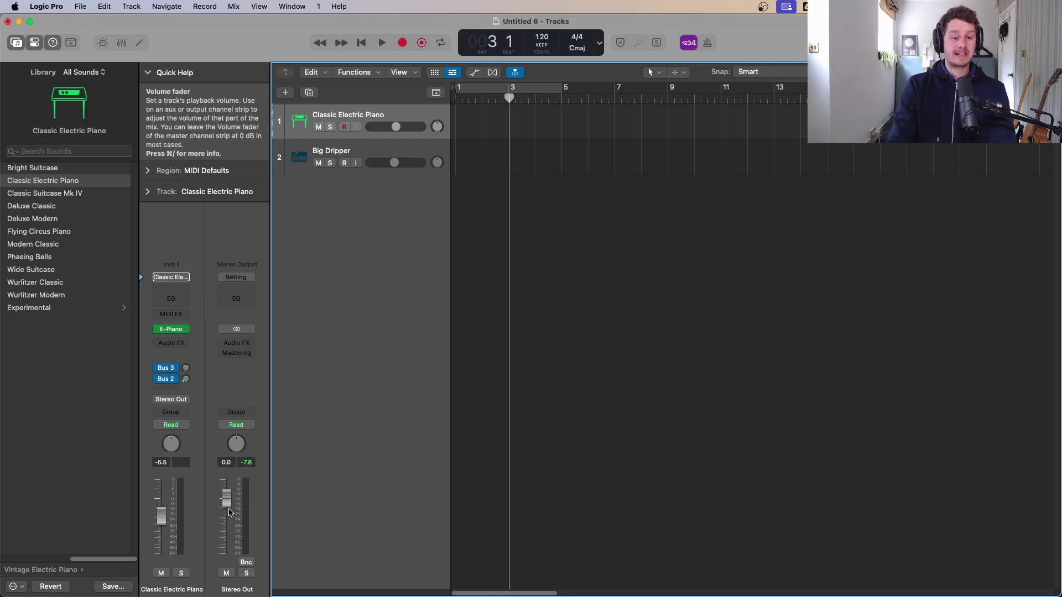
drag(229, 502, 230, 554)
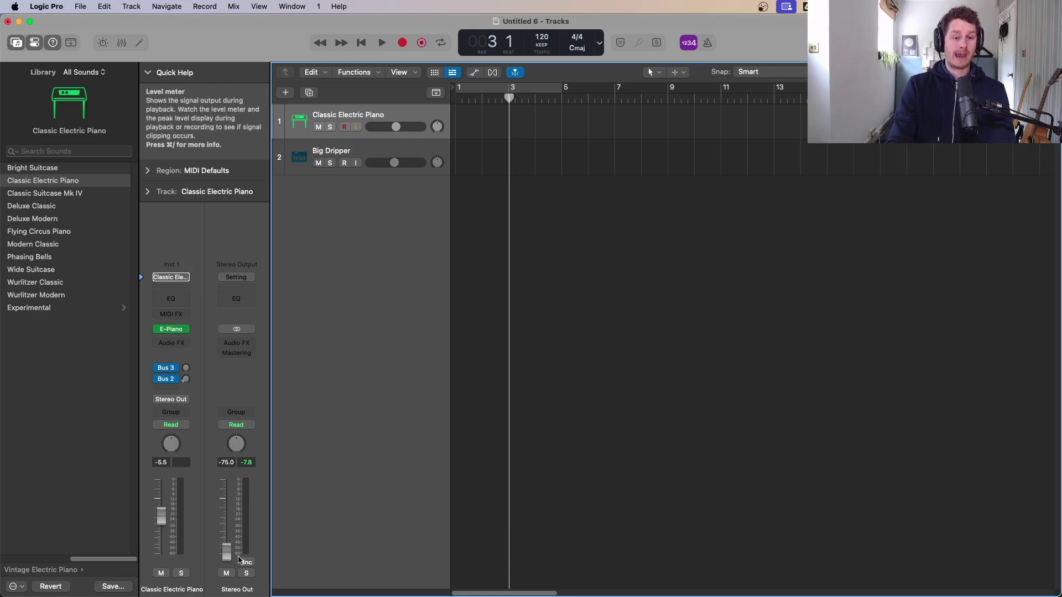
alt+click(228, 562)
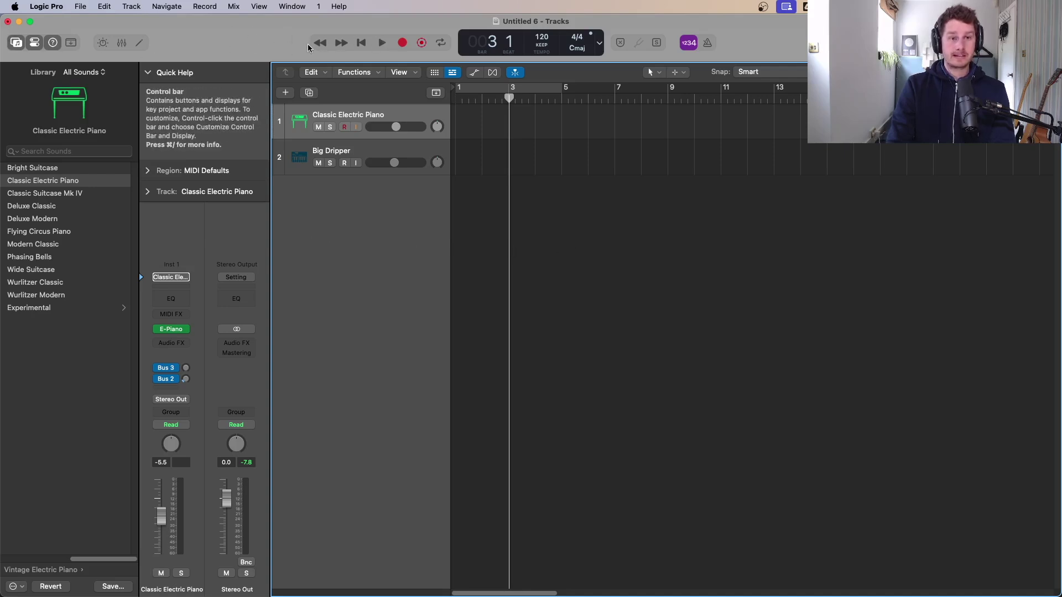
- Hide and re-show the Library and the Inspector
click(16, 43)
click(16, 44)
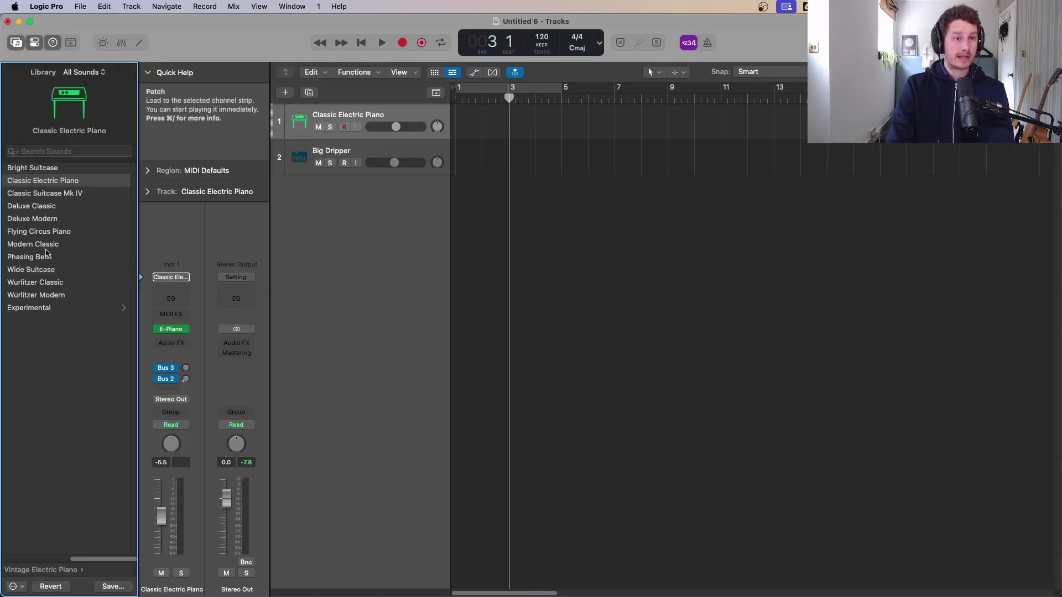
click(35, 44)
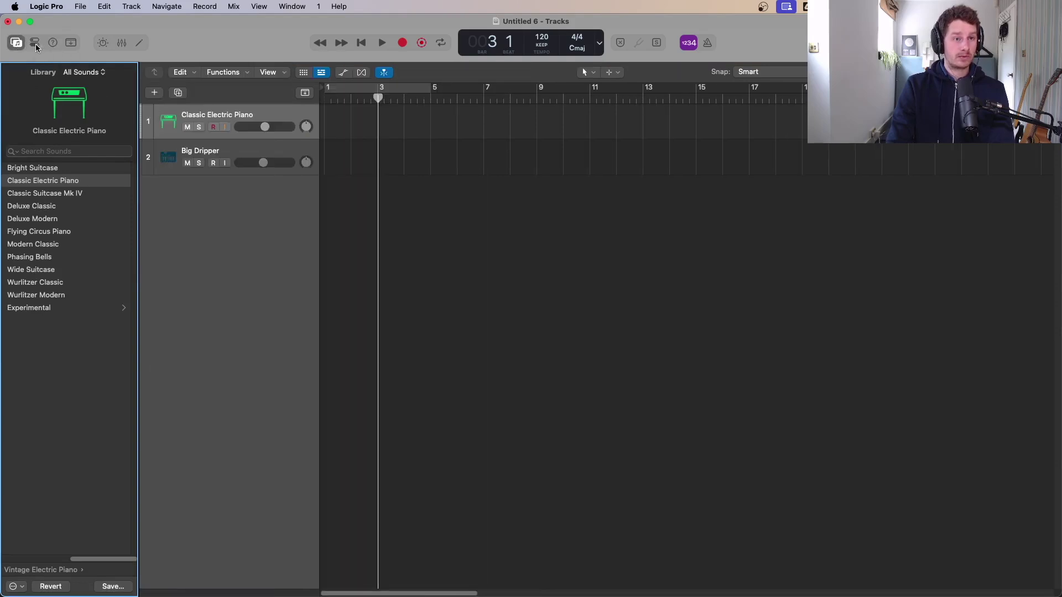
click(36, 48)
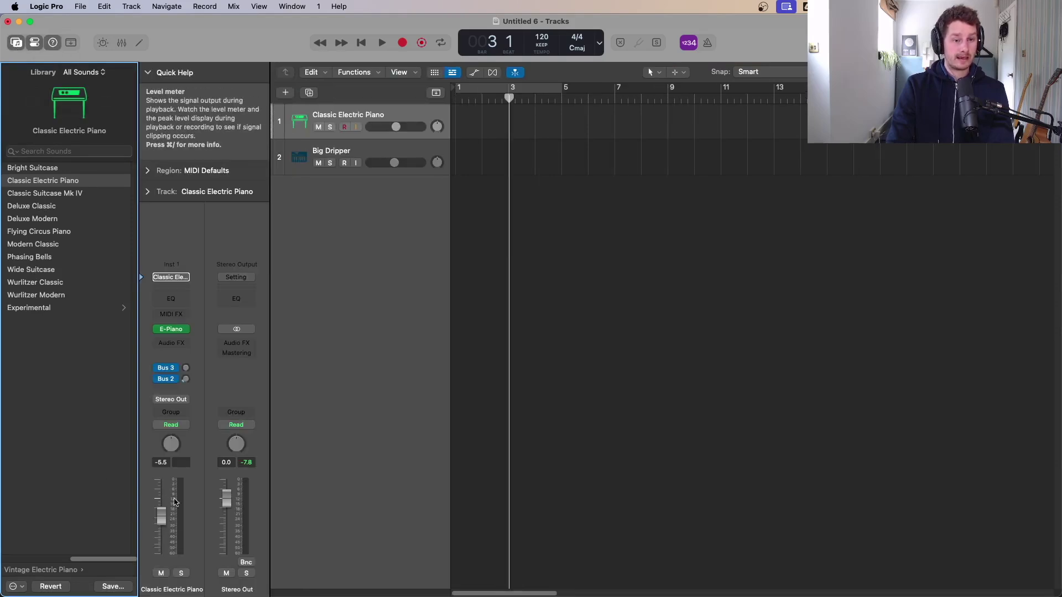
- Hide and re-show Quick Help and the Toolbar row, then show Classic Electric Piano's Smart Controls
click(53, 43)
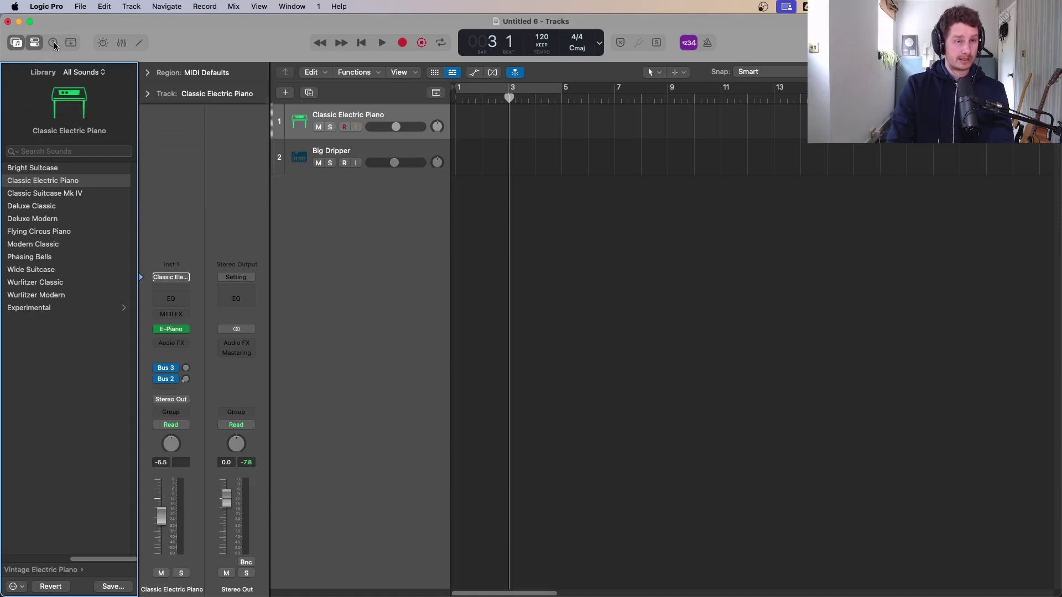
click(53, 43)
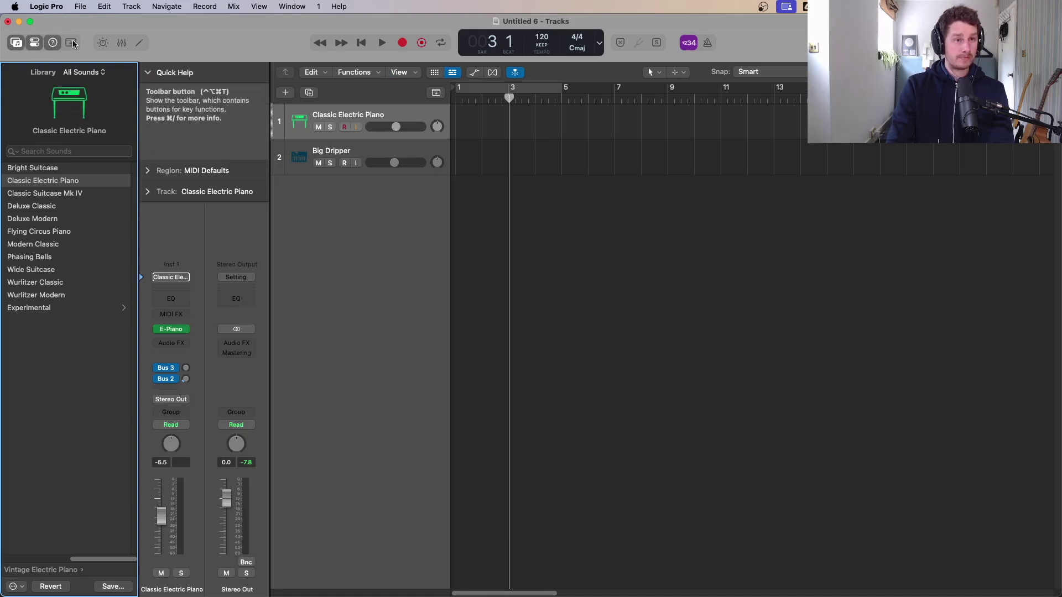
click(72, 43)
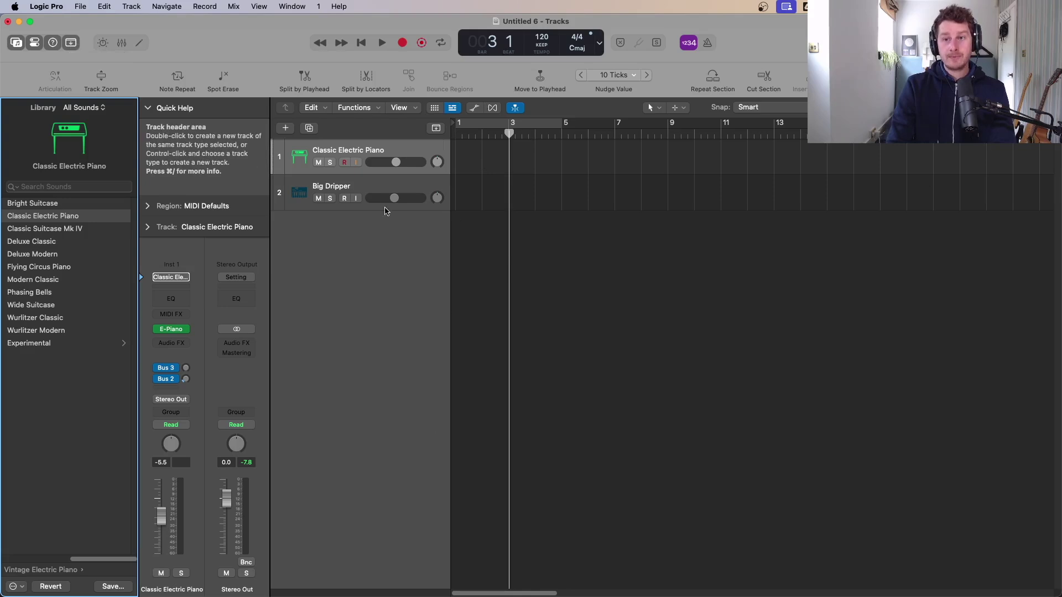
click(71, 46)
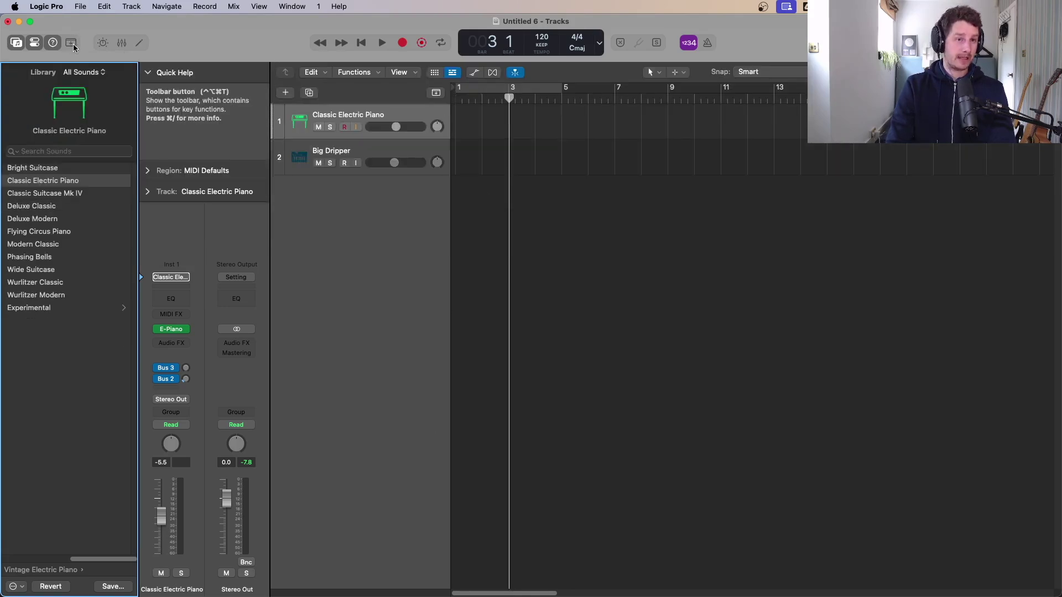
click(103, 45)
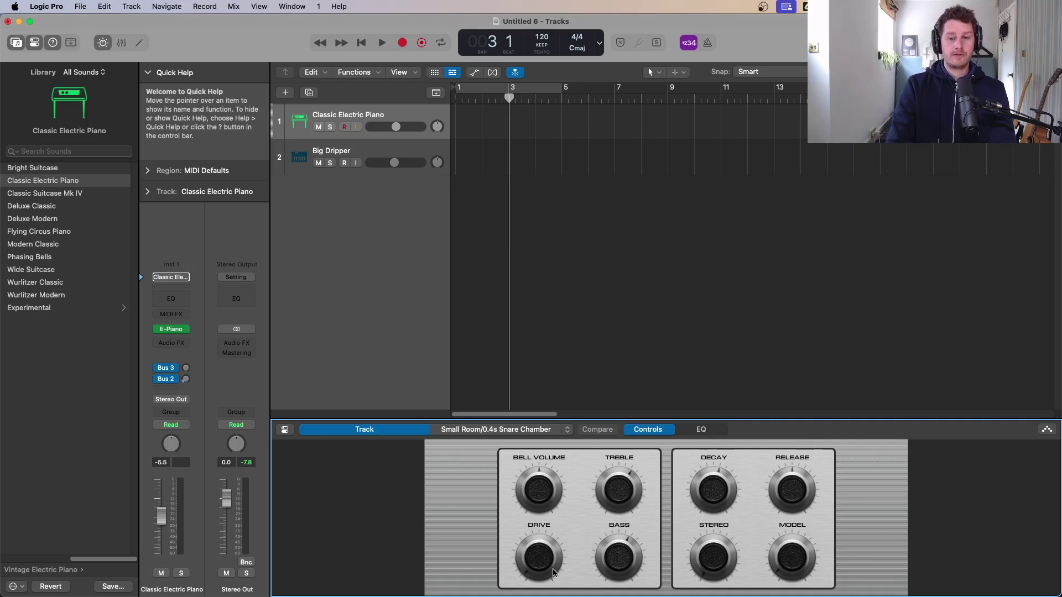
- Turn the piano's Drive off, then set Big Dripper to -10.4 dB and Classic Electric Piano to -3.7 dB in the Mixer
mouse_move(549, 571)
mouse_down()
mouse_move(538, 537)
mouse_move(542, 573)
mouse_up()
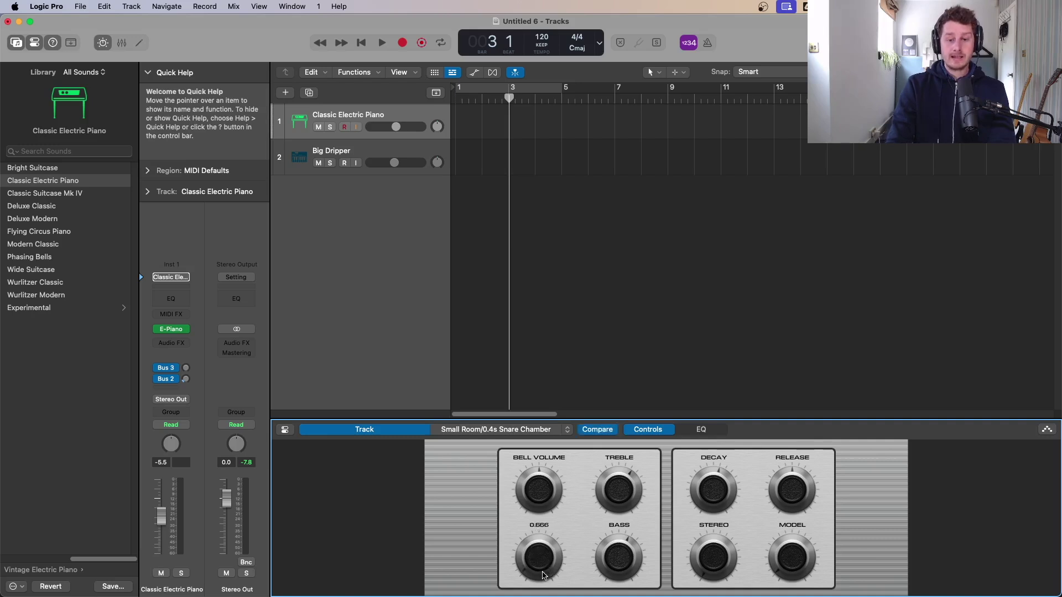
click(103, 43)
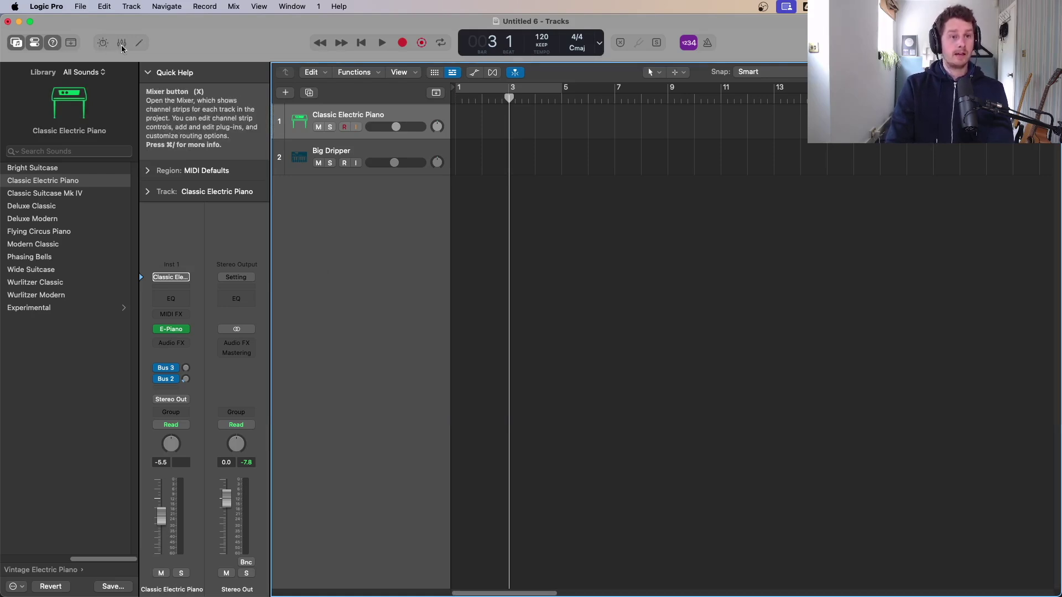
click(122, 44)
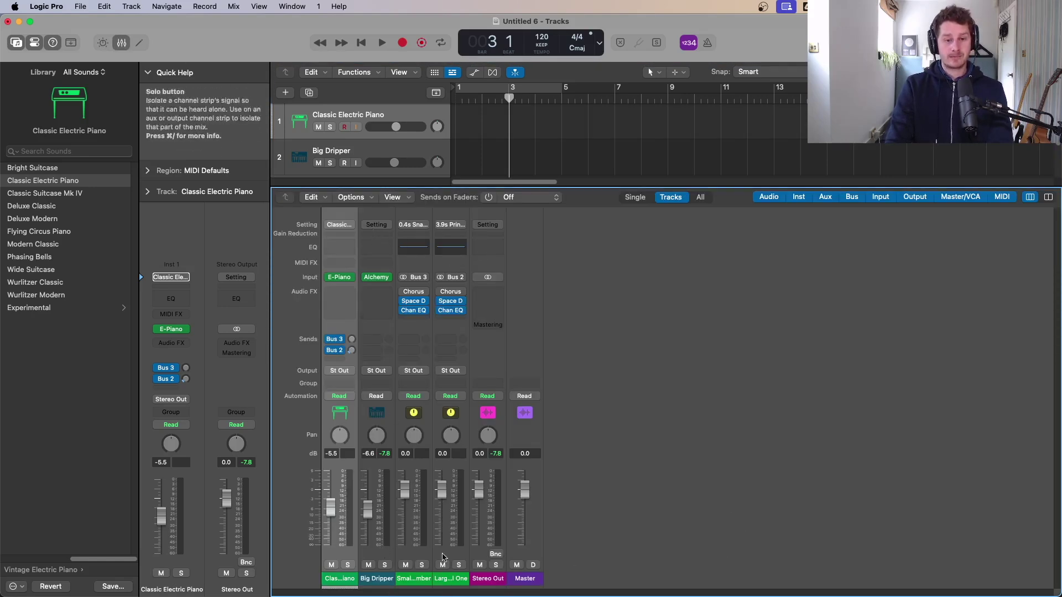
drag(404, 489, 331, 500)
drag(442, 489, 449, 521)
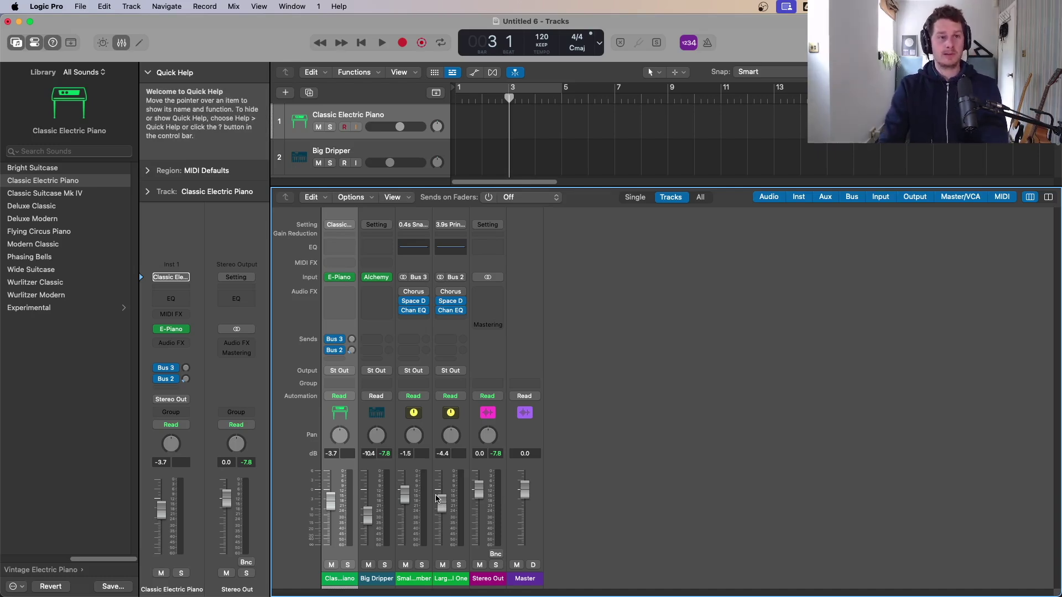
key(x)
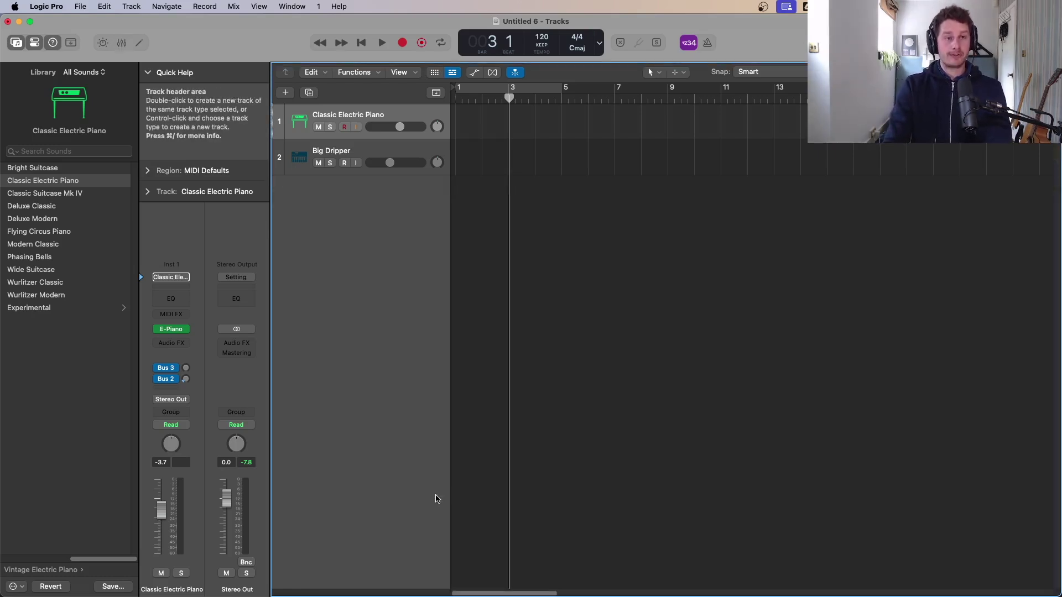
- Show the editor below the tracks, look at the Score view, then switch to the Step Sequencer
click(139, 44)
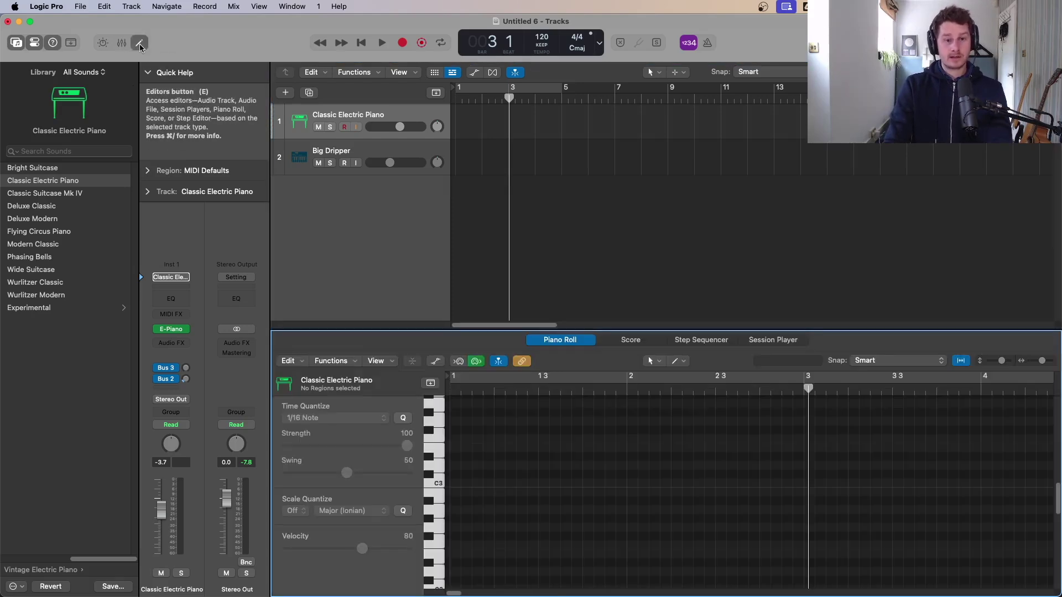
click(139, 45)
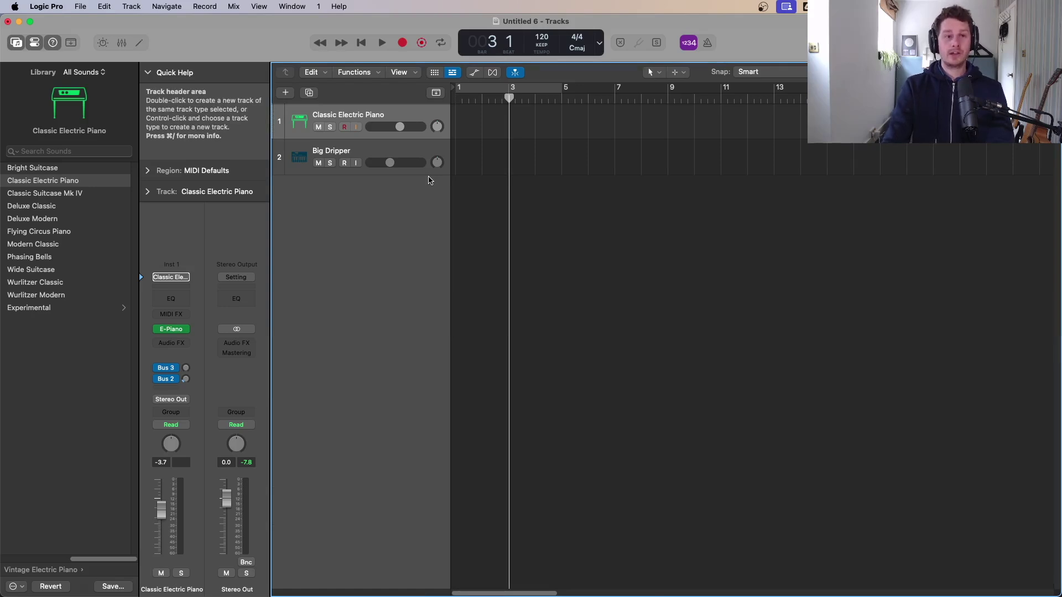
click(139, 43)
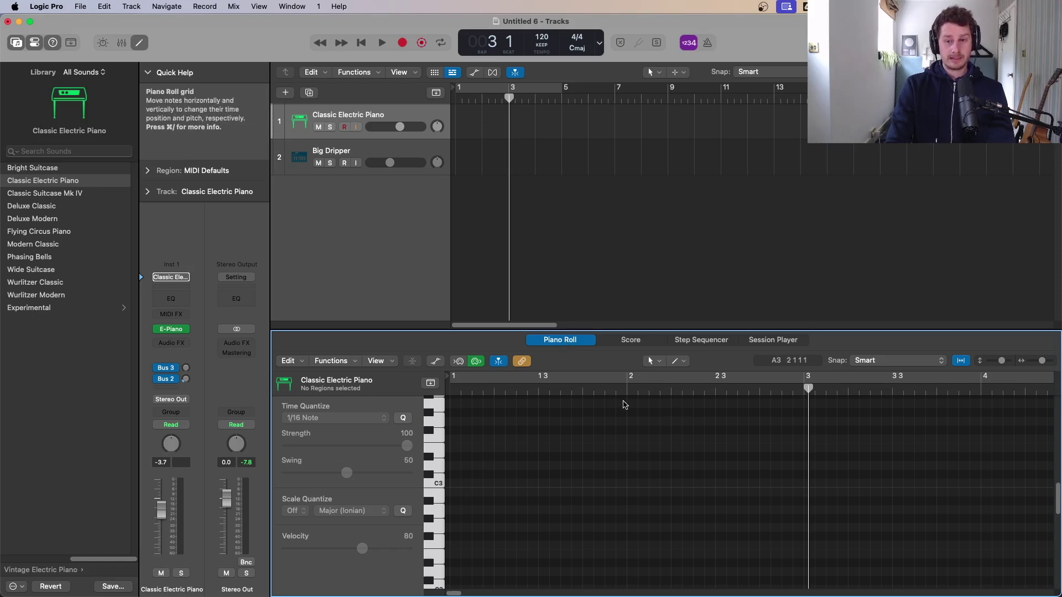
click(640, 341)
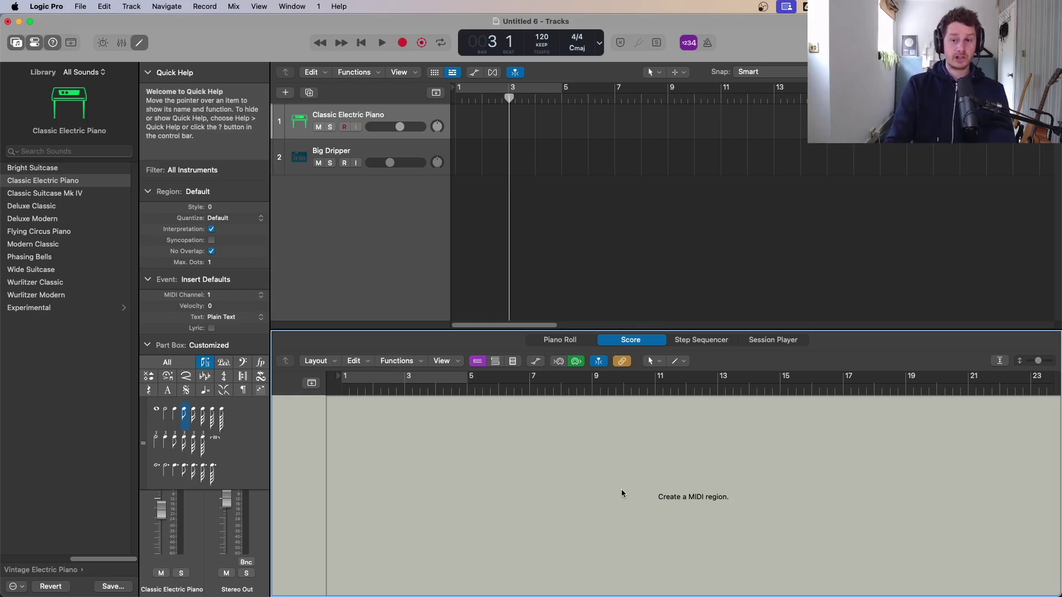
click(713, 344)
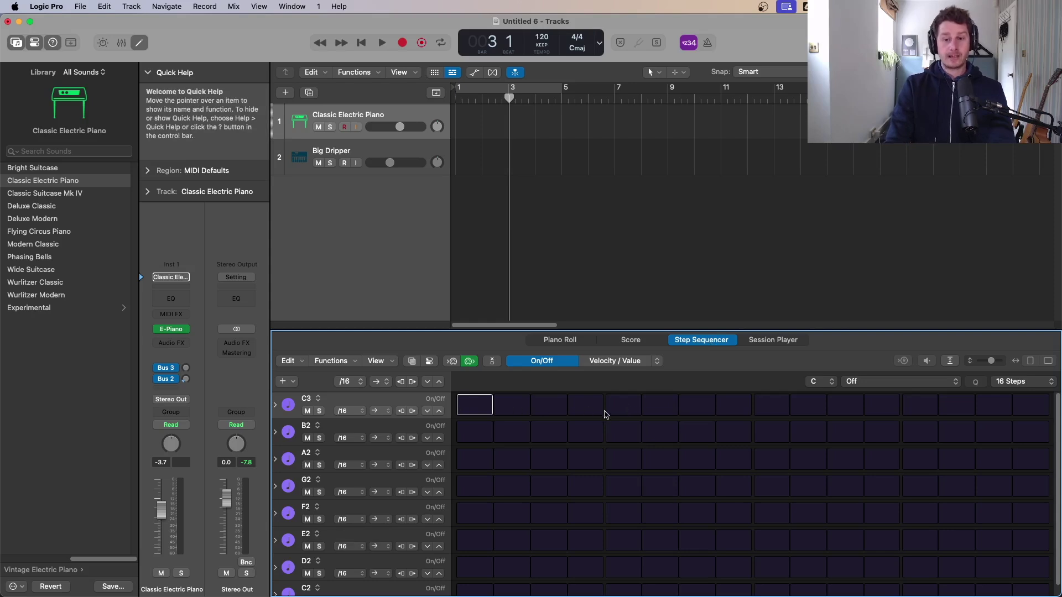
- Toggle steps 1 and 10 (C3), 6 (B2) and 13 (A2) on and off again, then close the Step Sequencer
click(467, 409)
click(661, 430)
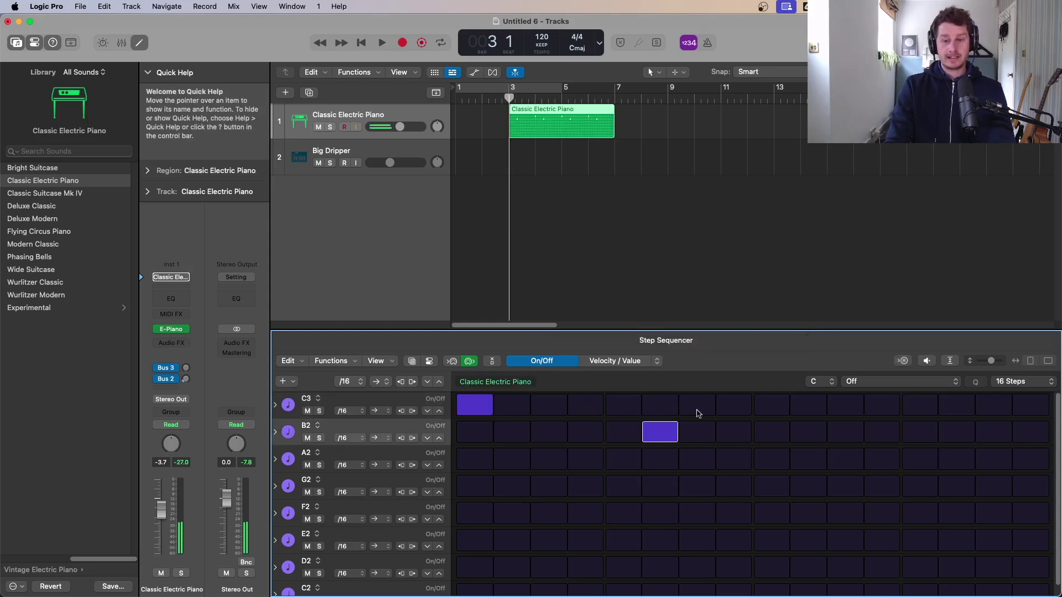
click(796, 412)
click(927, 458)
click(921, 456)
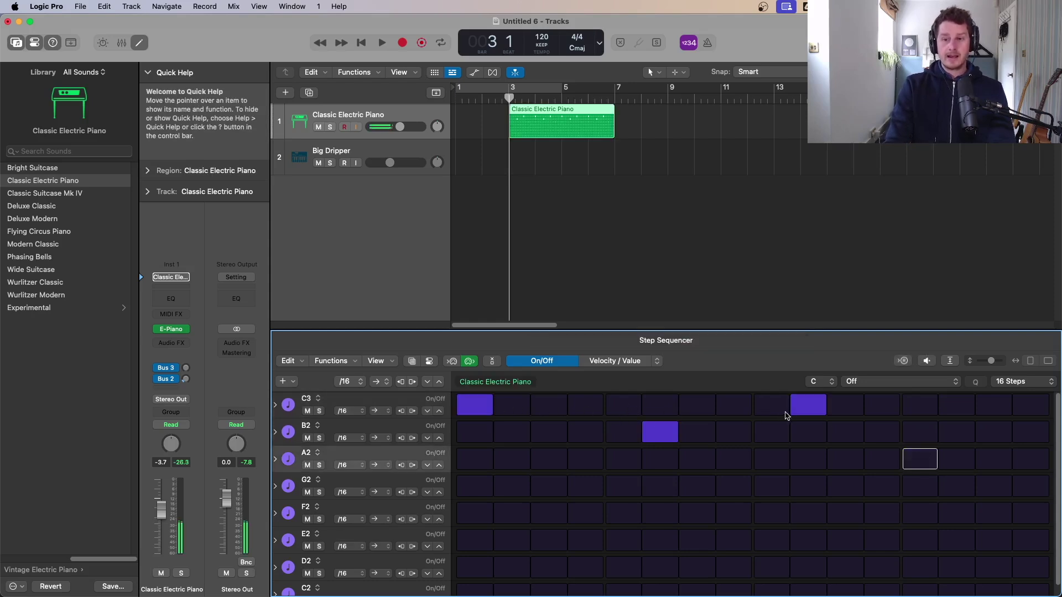
click(797, 413)
click(671, 430)
click(475, 405)
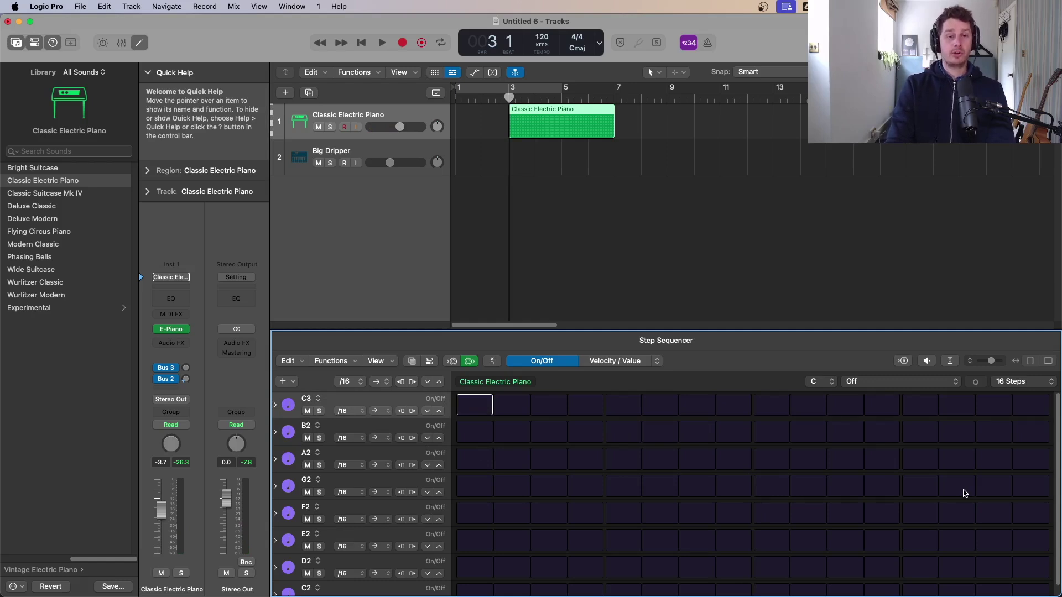
key(e)
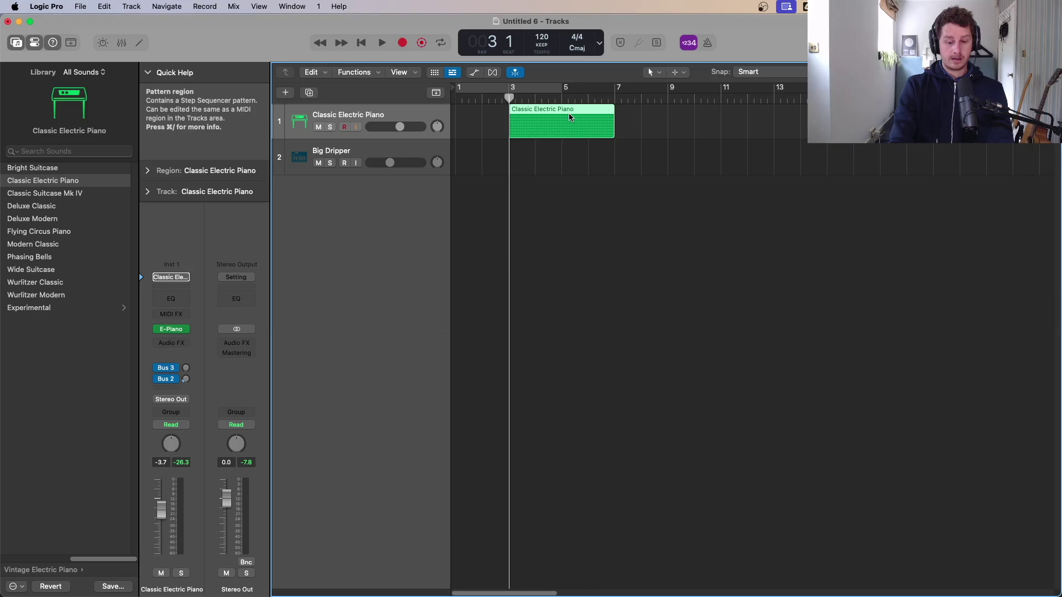
double_click(540, 135)
click(457, 212)
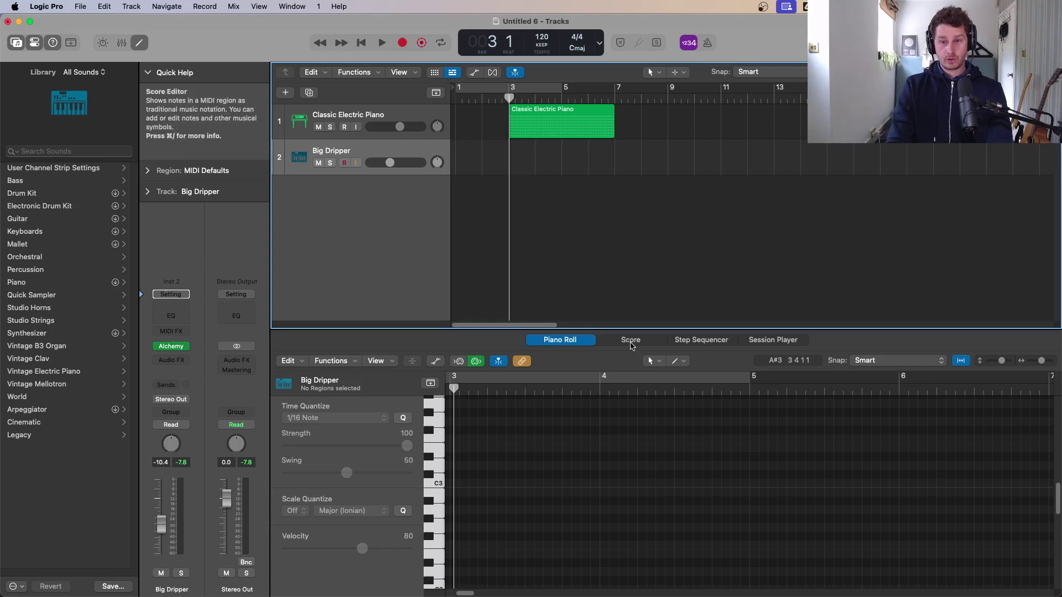
click(765, 342)
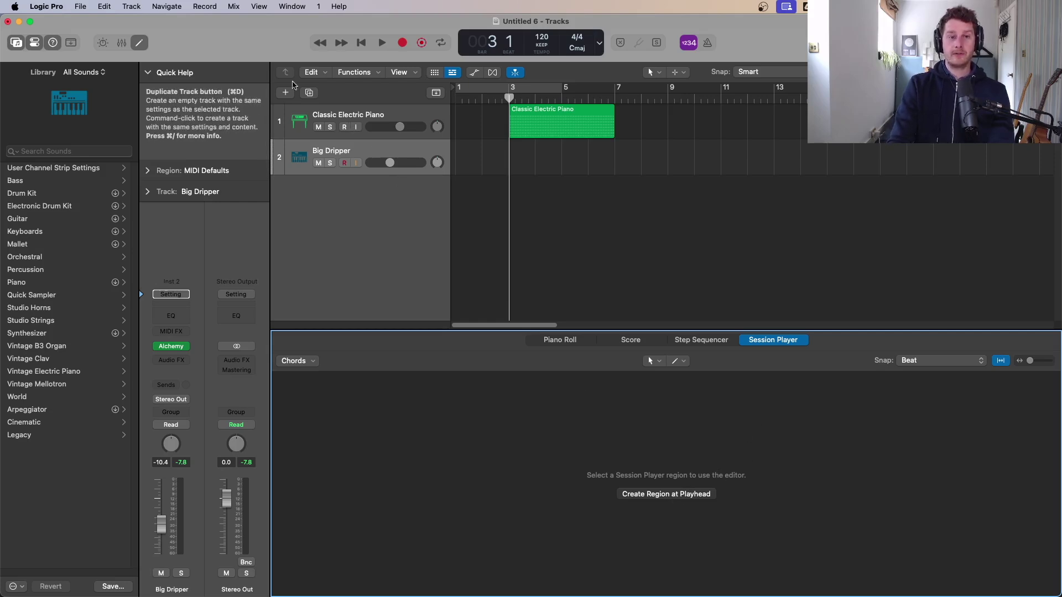
click(286, 93)
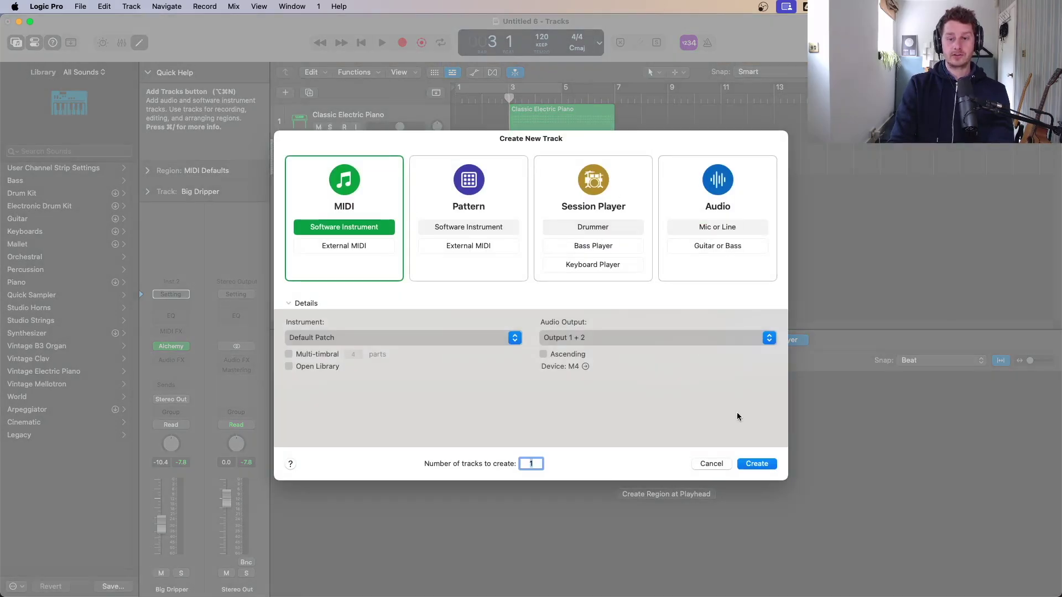
click(711, 463)
click(670, 493)
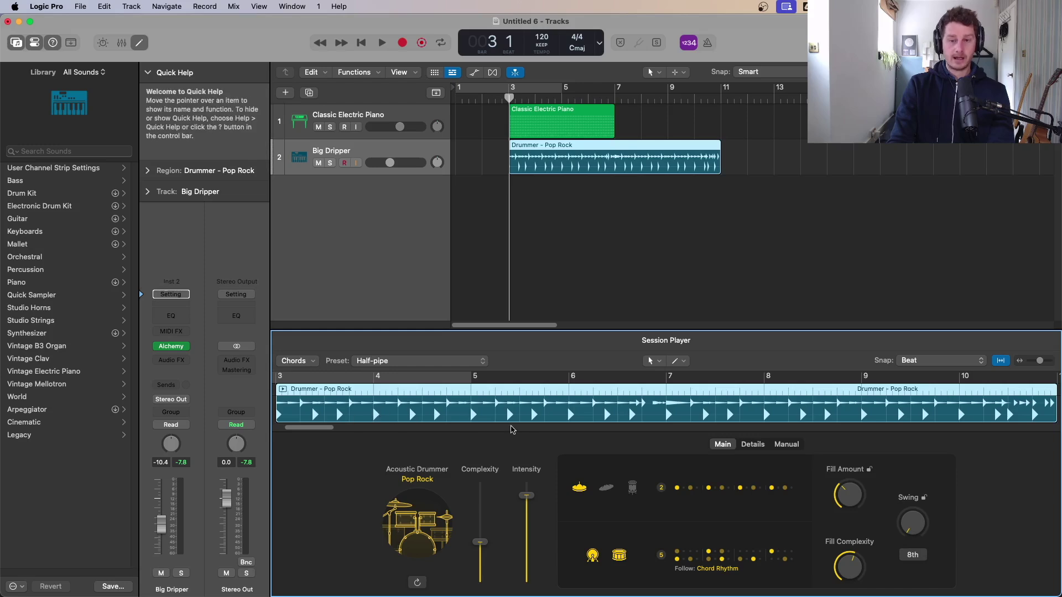
key(Delete)
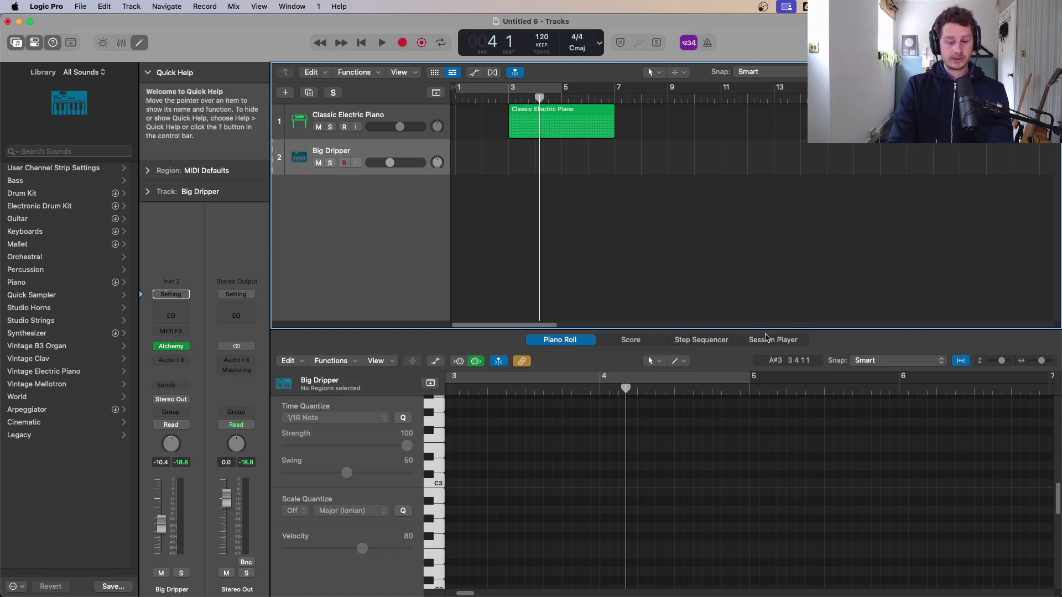
key(e)
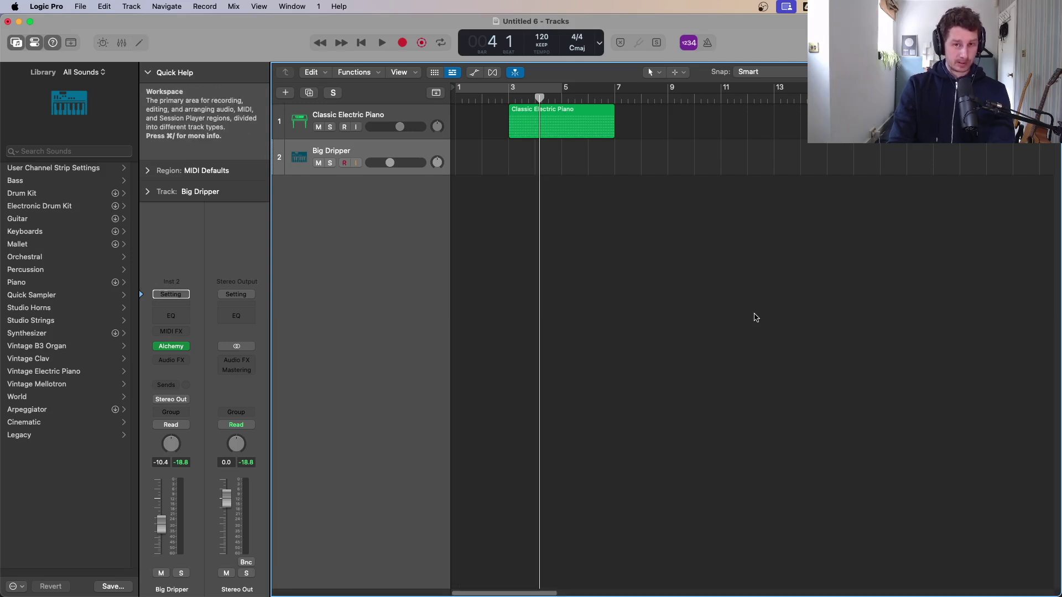
- Delete the piano pattern region from track 1 and return the playhead to the start
click(540, 123)
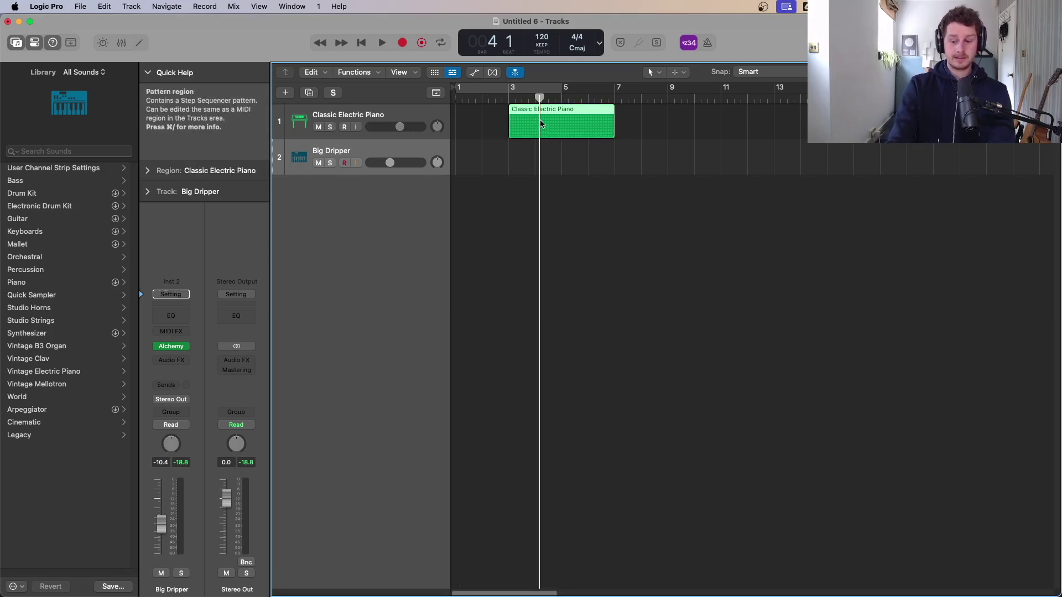
key(Delete)
key(Return)
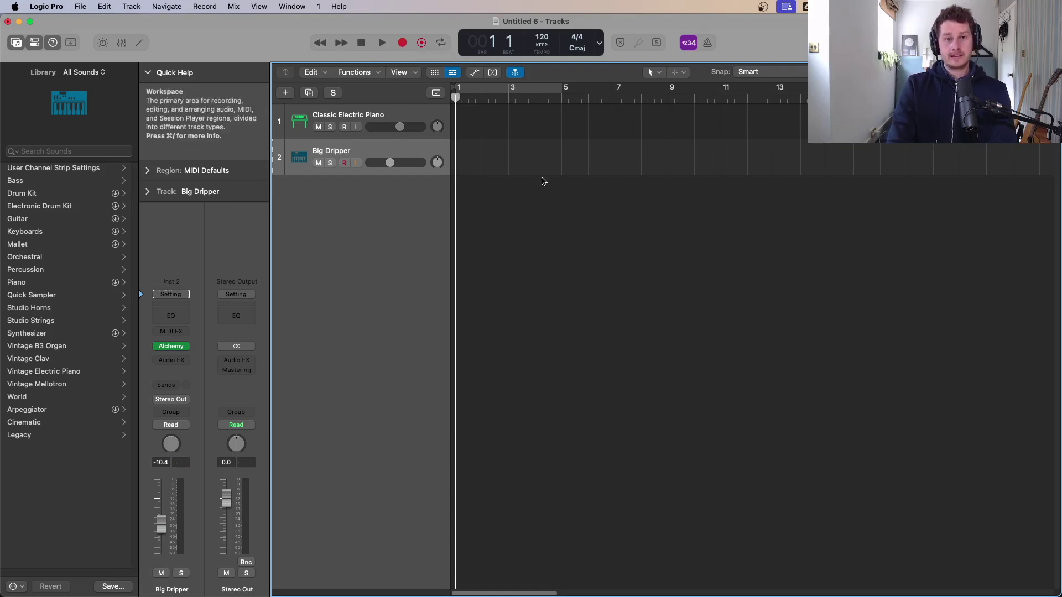
- Play and stop, jump to bar 3 and back, then record briefly with a count-in and stop
key(space)
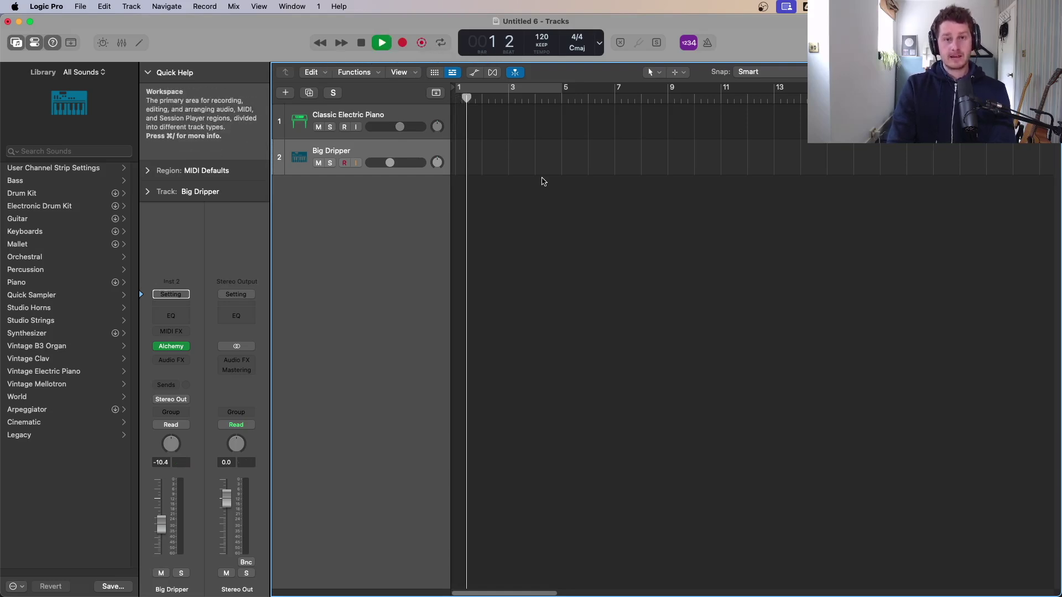
key(space)
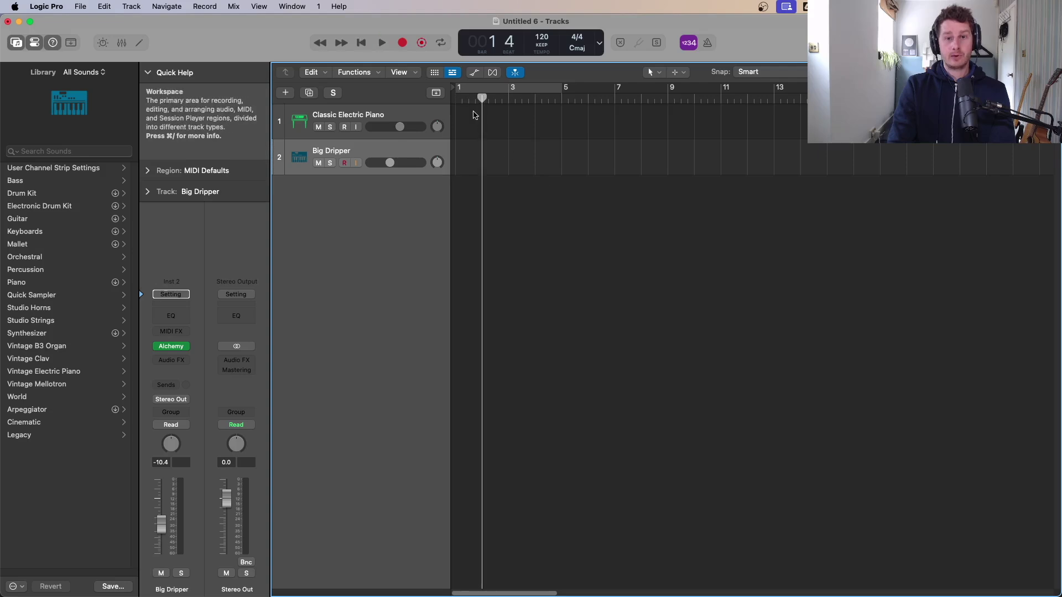
click(523, 243)
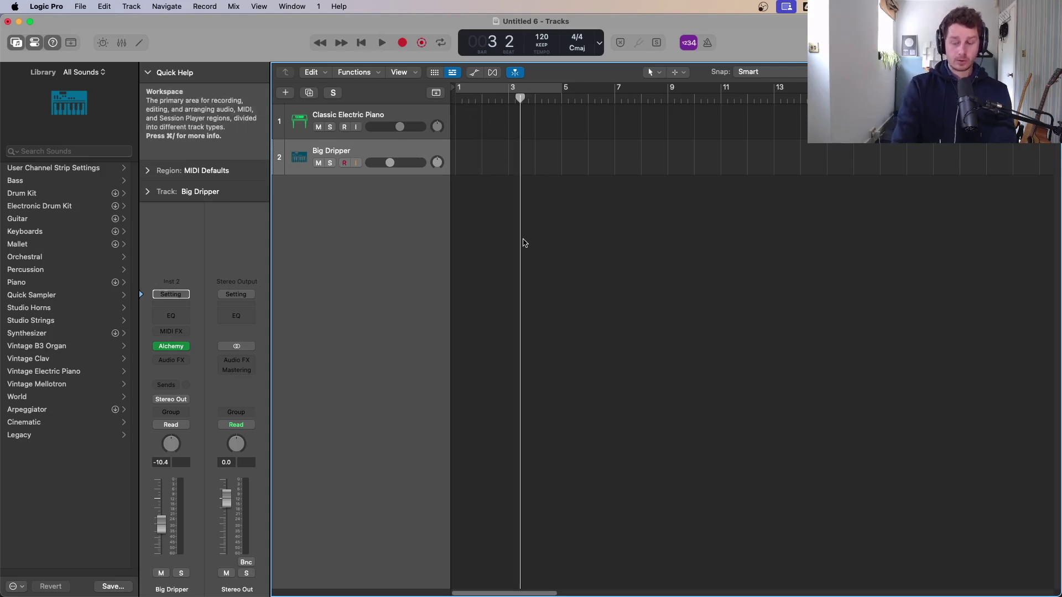
key(Return)
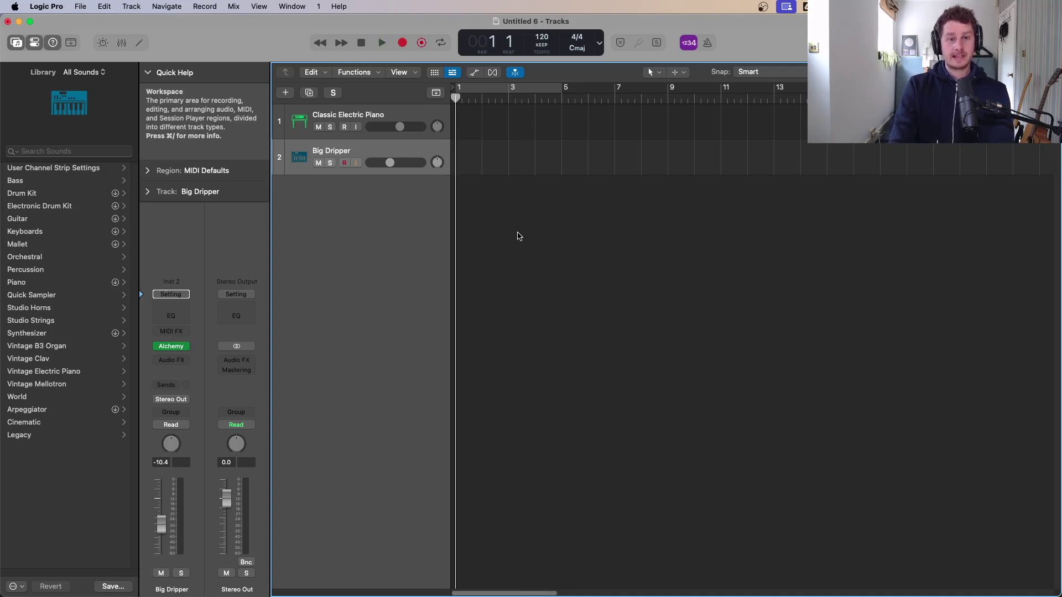
key(r)
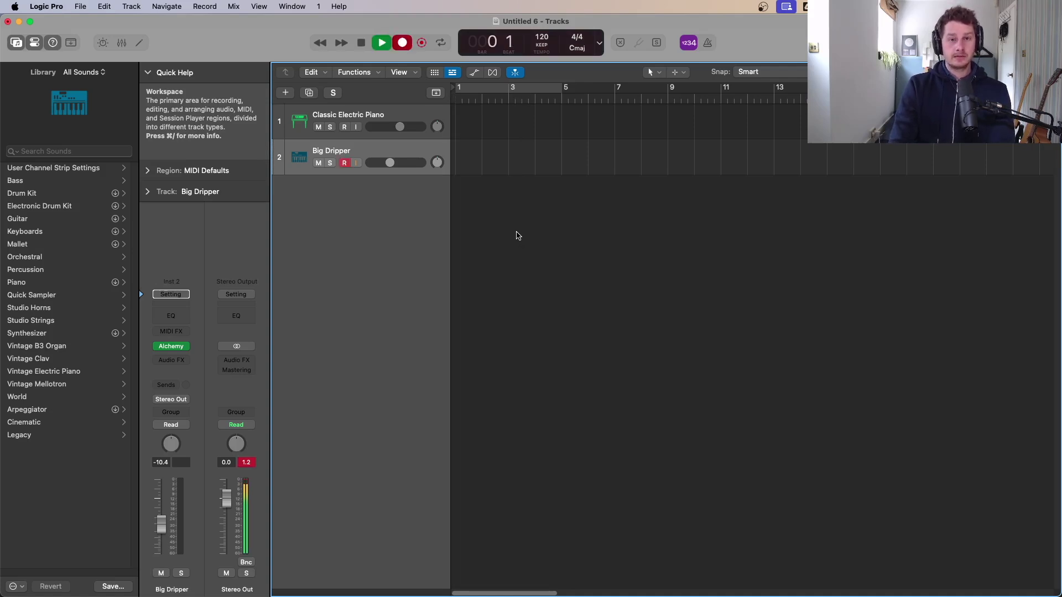
key(space)
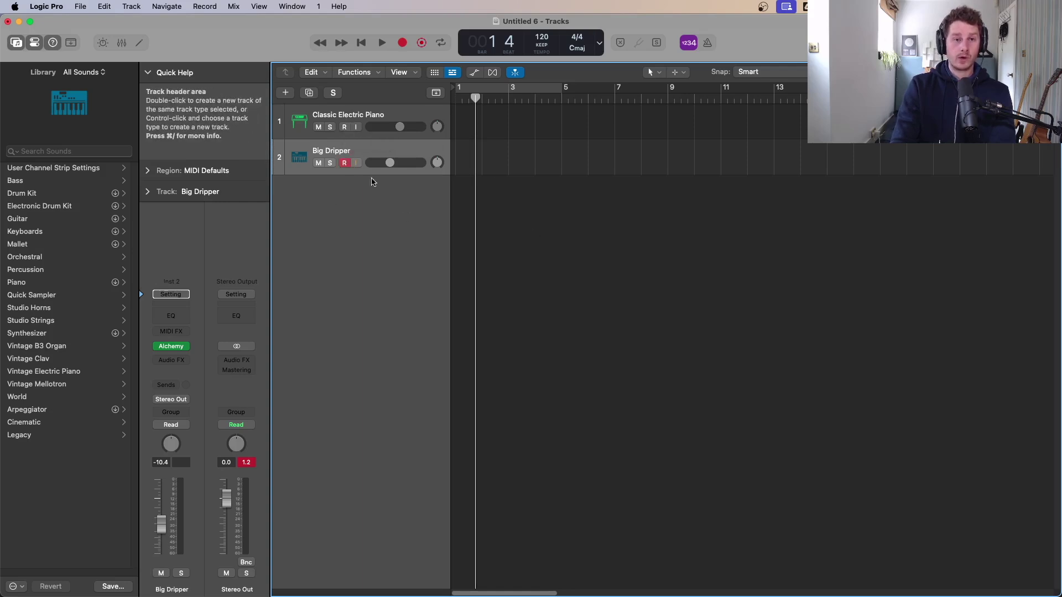
- Record a Classic Electric Piano MIDI region on track 1 from bar 1 to about bar 3, then open it in the Piano Roll
click(340, 133)
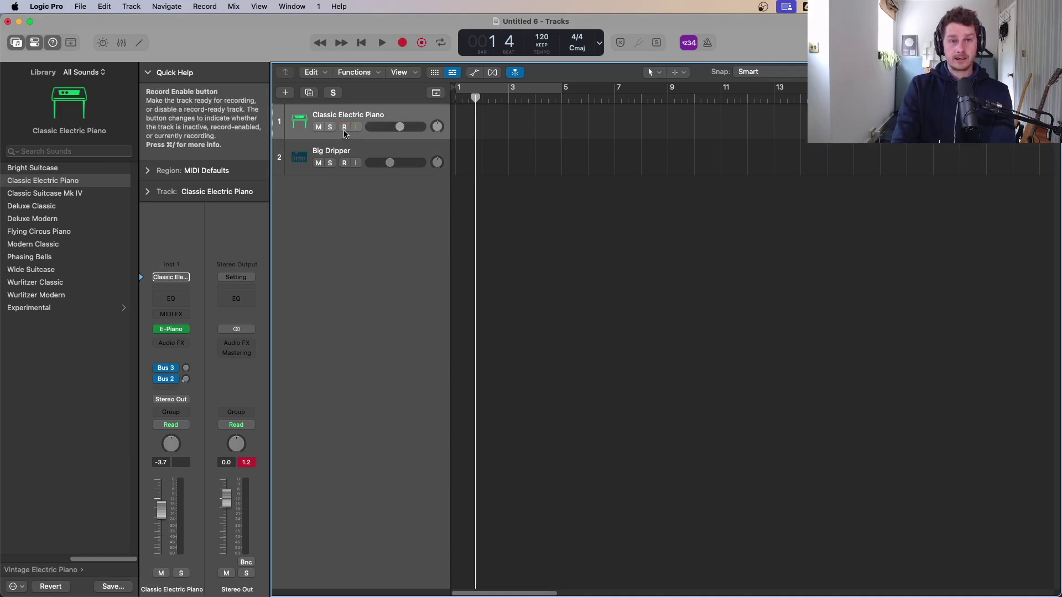
key(Return)
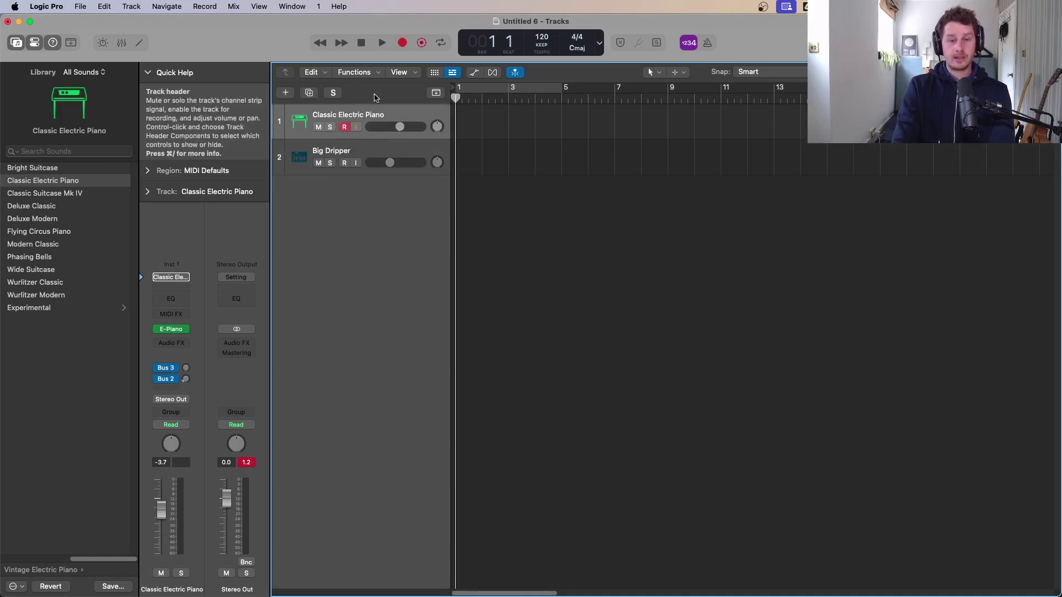
key(r)
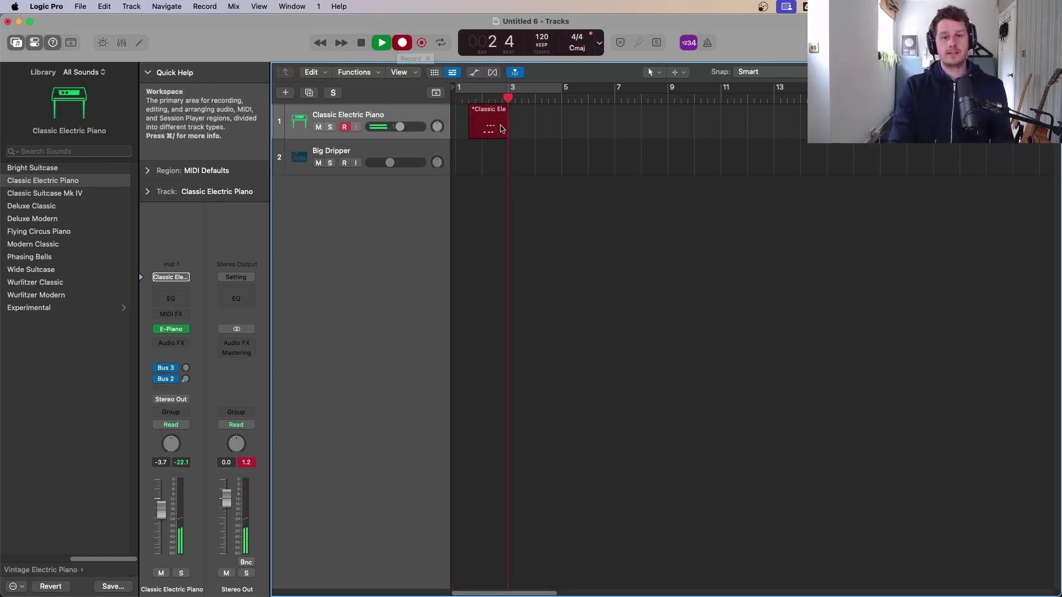
key(space)
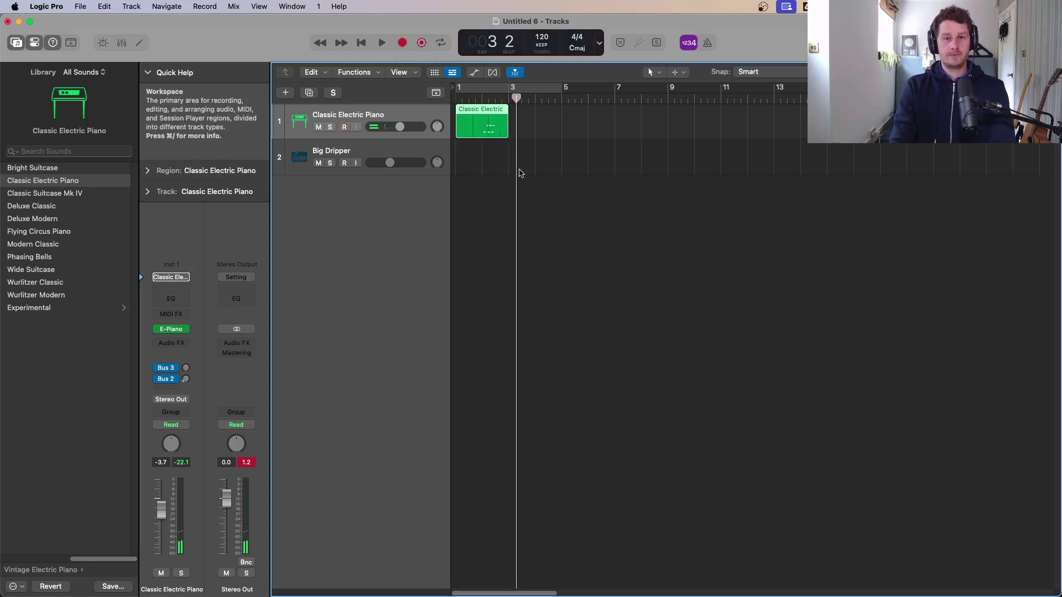
double_click(489, 120)
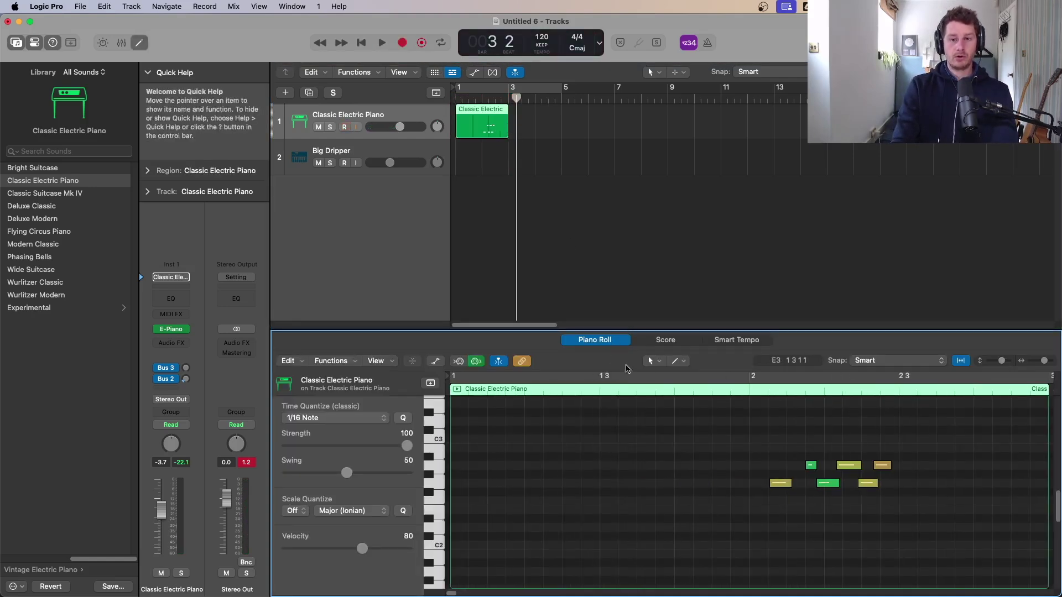
- Close the Piano Roll, remove the recorded region from track 1, and briefly play the project
key(e)
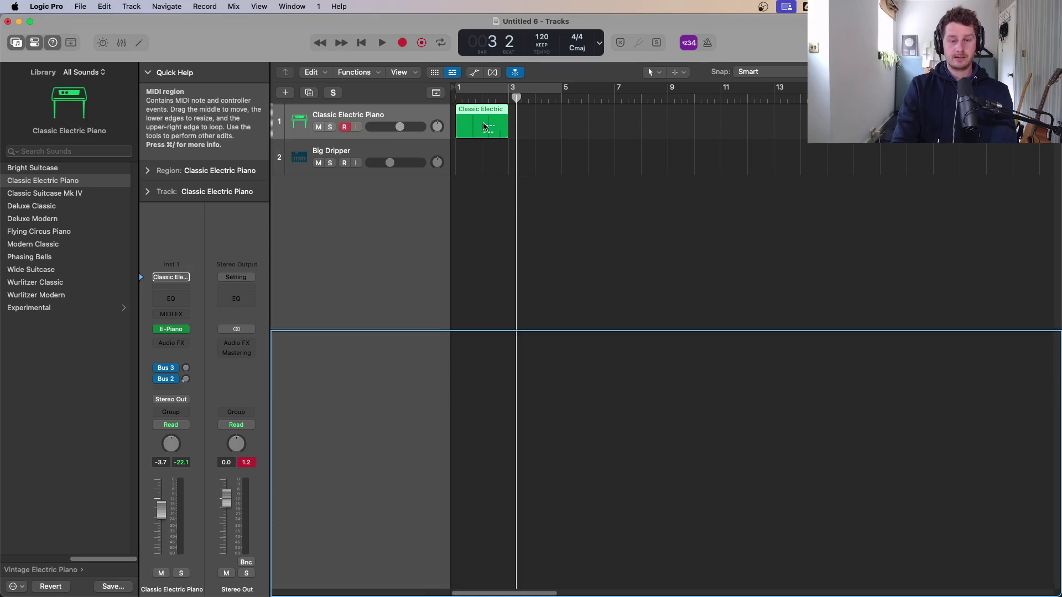
key(super+z)
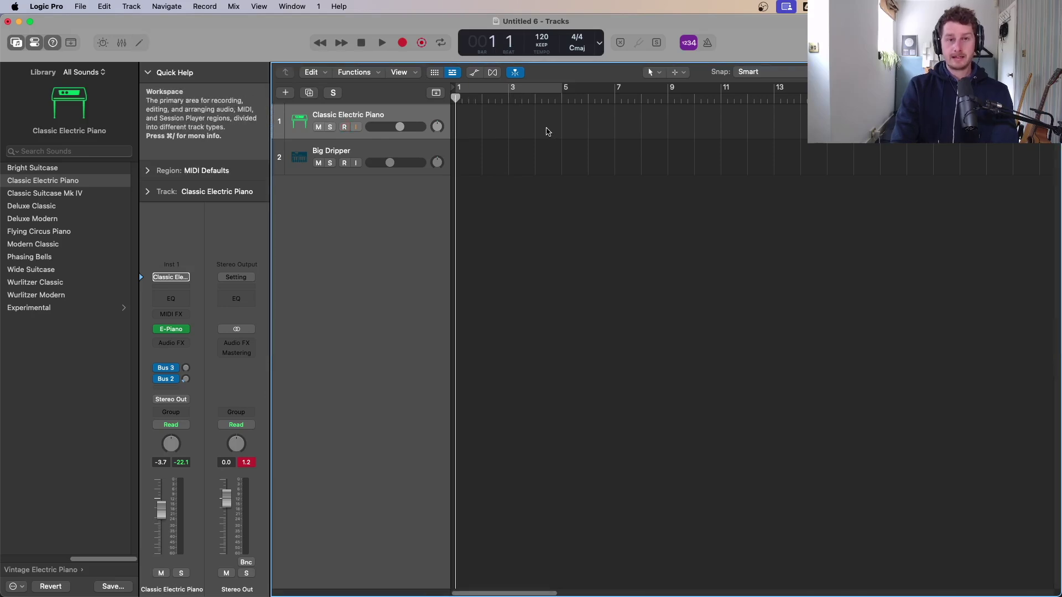
key(space)
key(space)
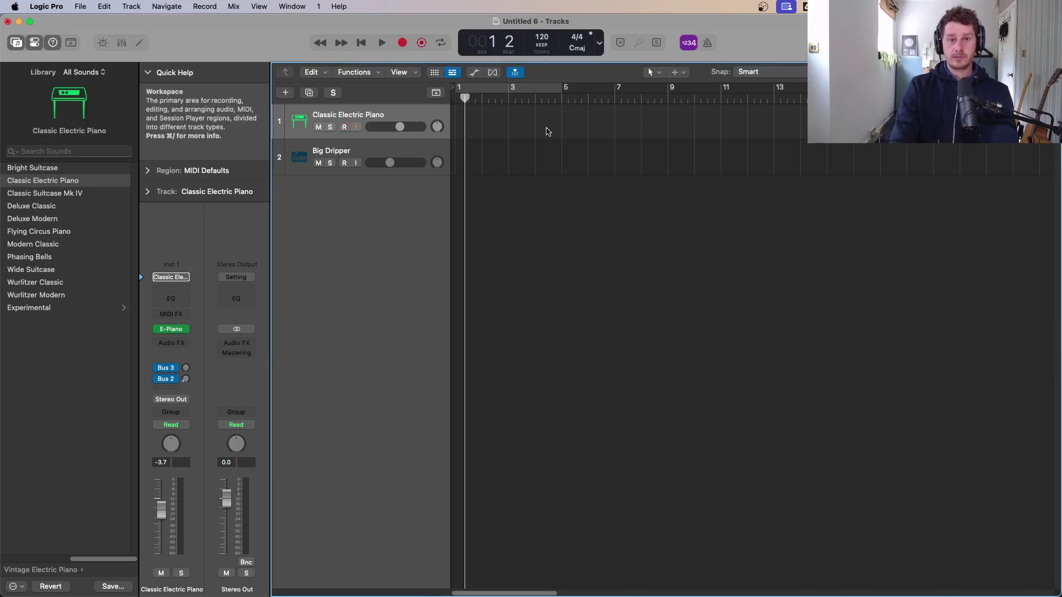
- Return the playhead to bar 1, then move it along the ruler to bars 14, 15 and 8
key(Return)
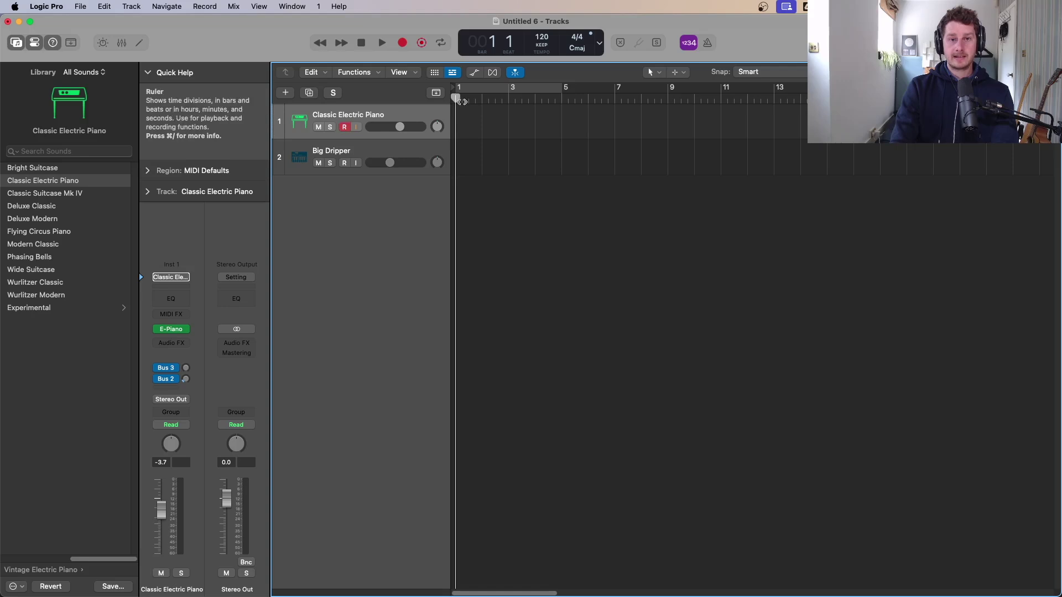
drag(454, 98, 556, 107)
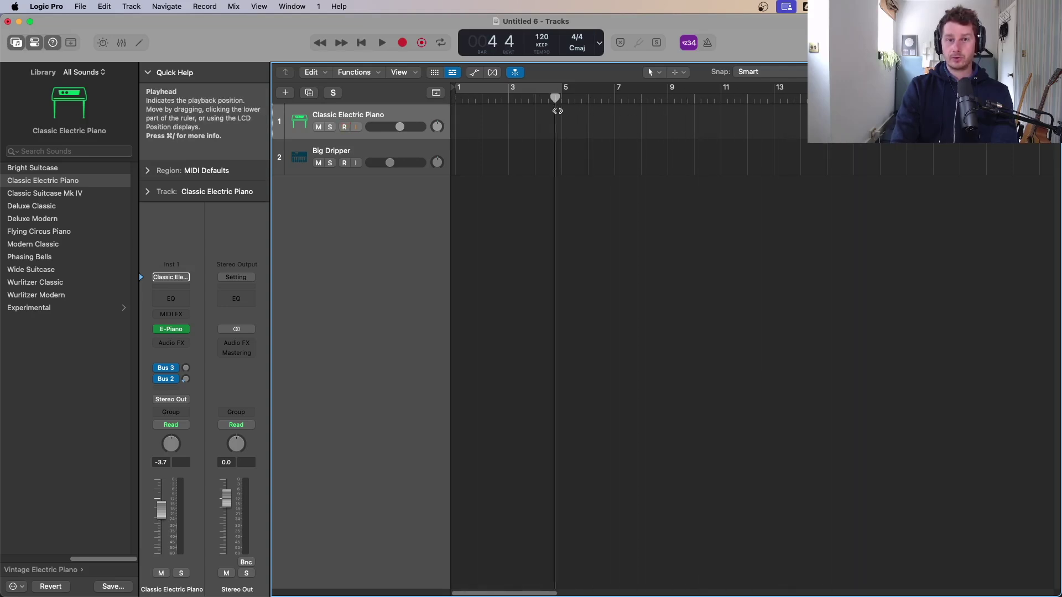
click(800, 99)
click(827, 99)
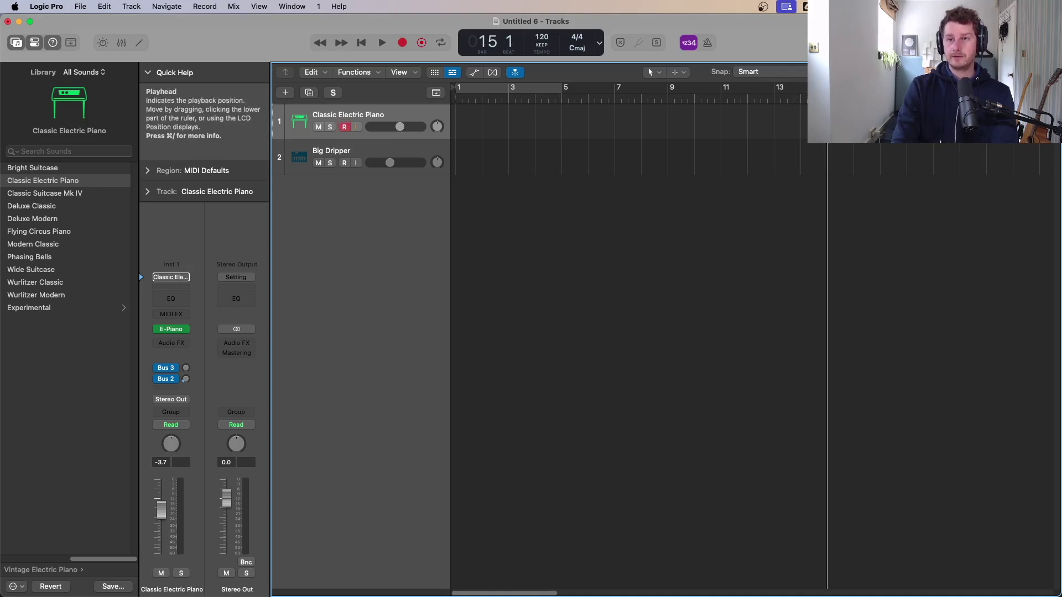
click(642, 98)
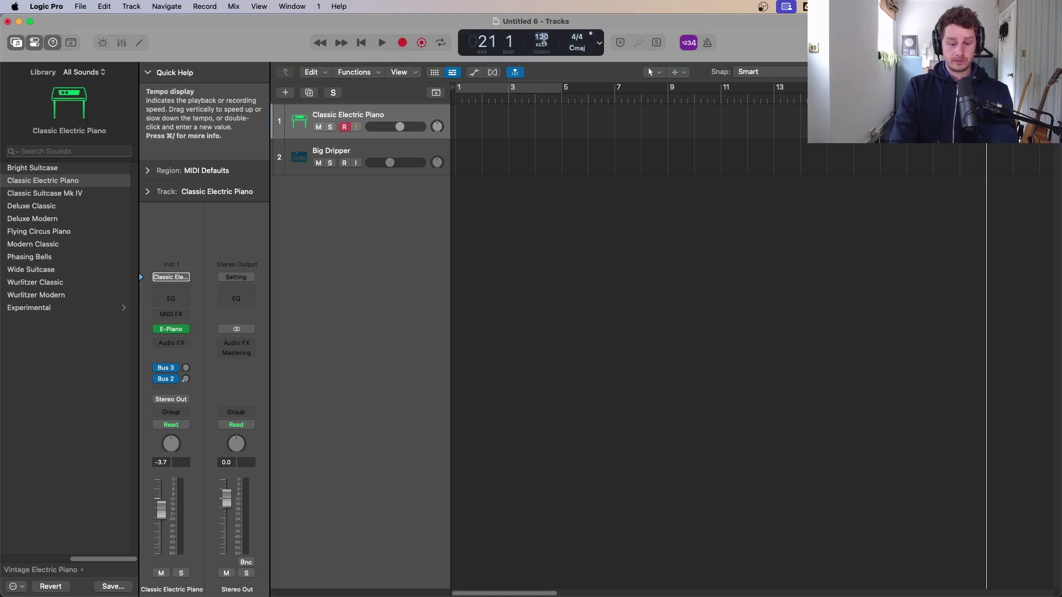
double_click(542, 37)
text(140)
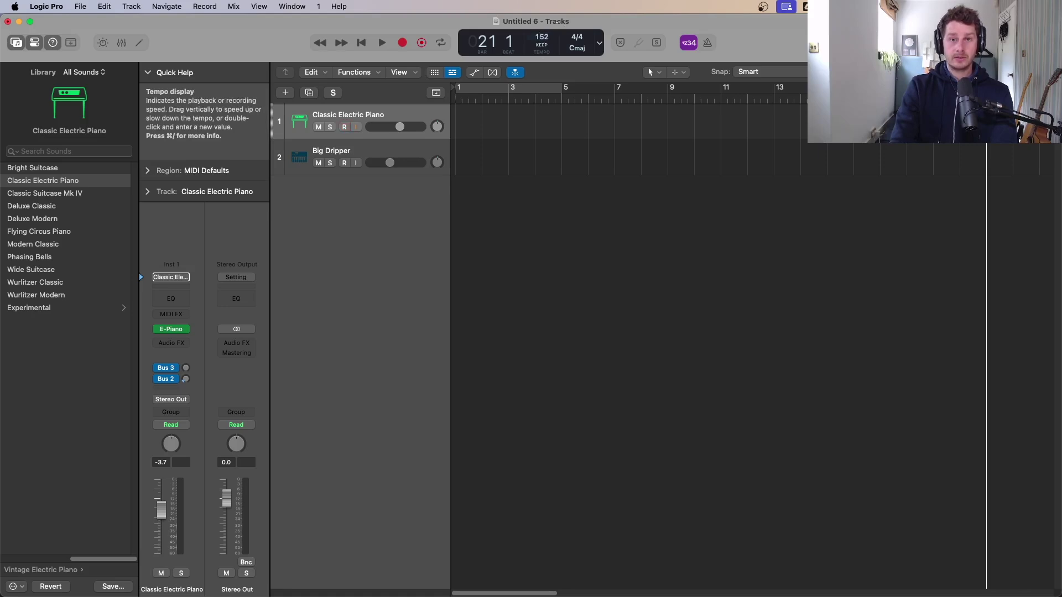
drag(542, 38, 542, 44)
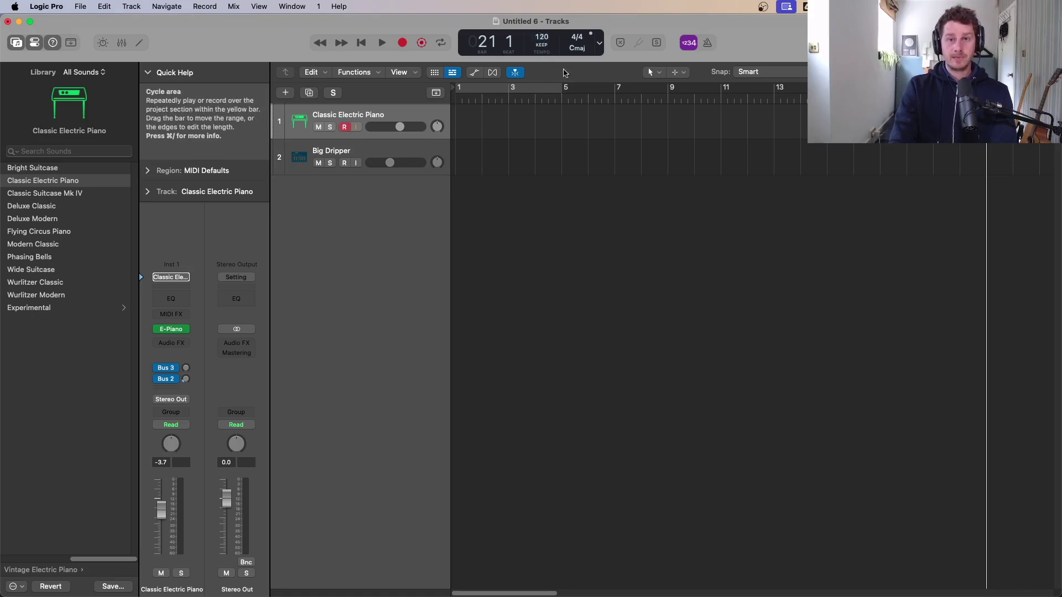
click(579, 40)
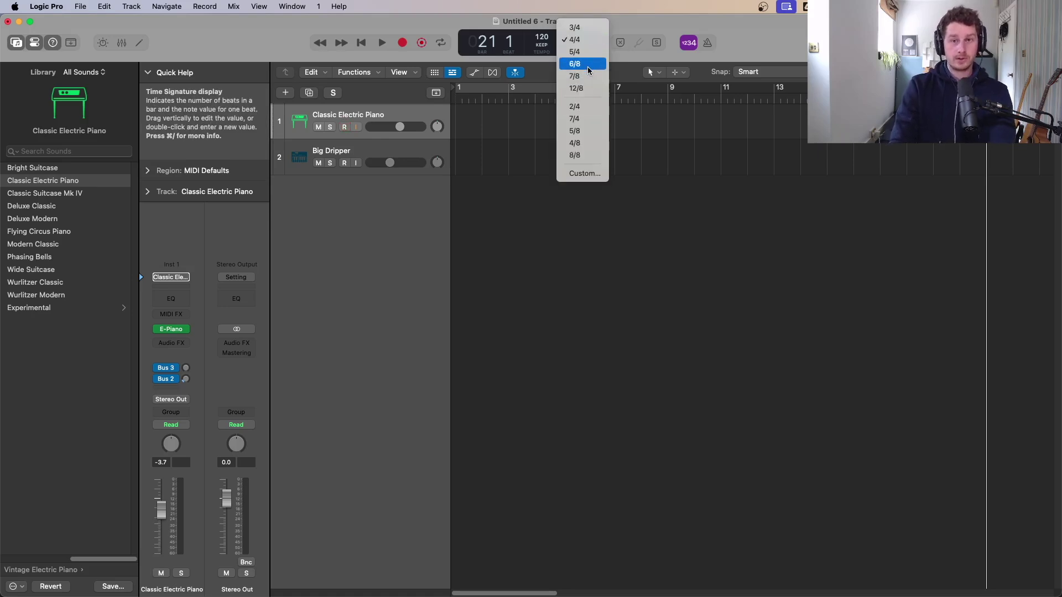
click(589, 89)
click(536, 275)
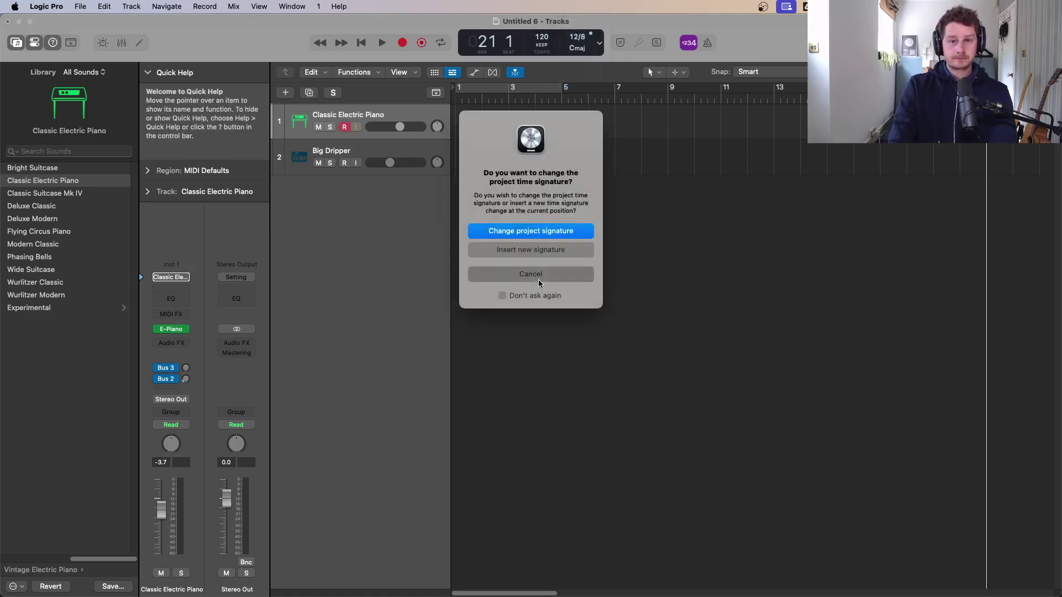
click(578, 50)
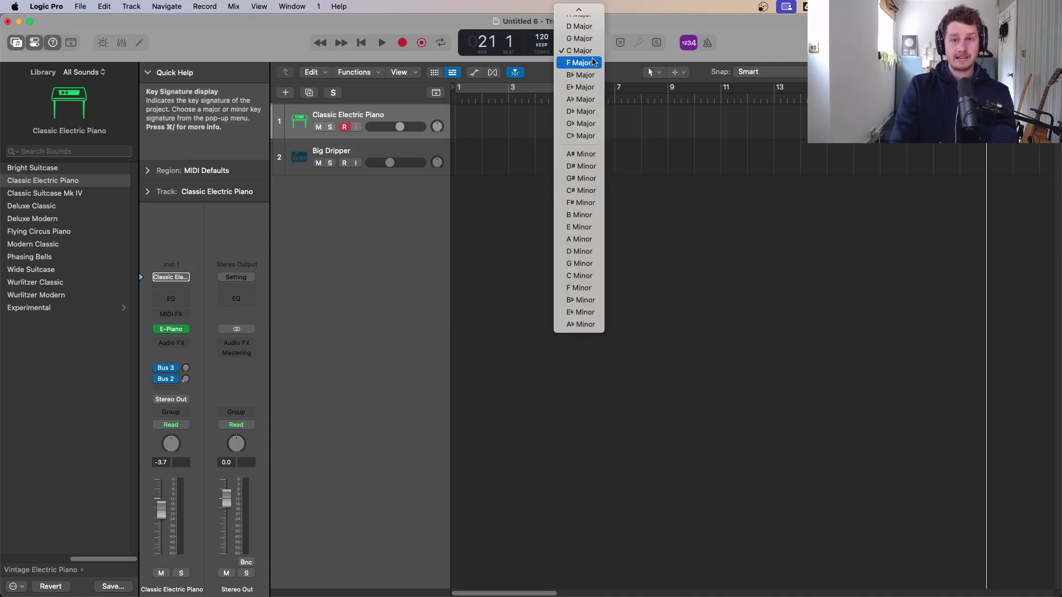
click(646, 141)
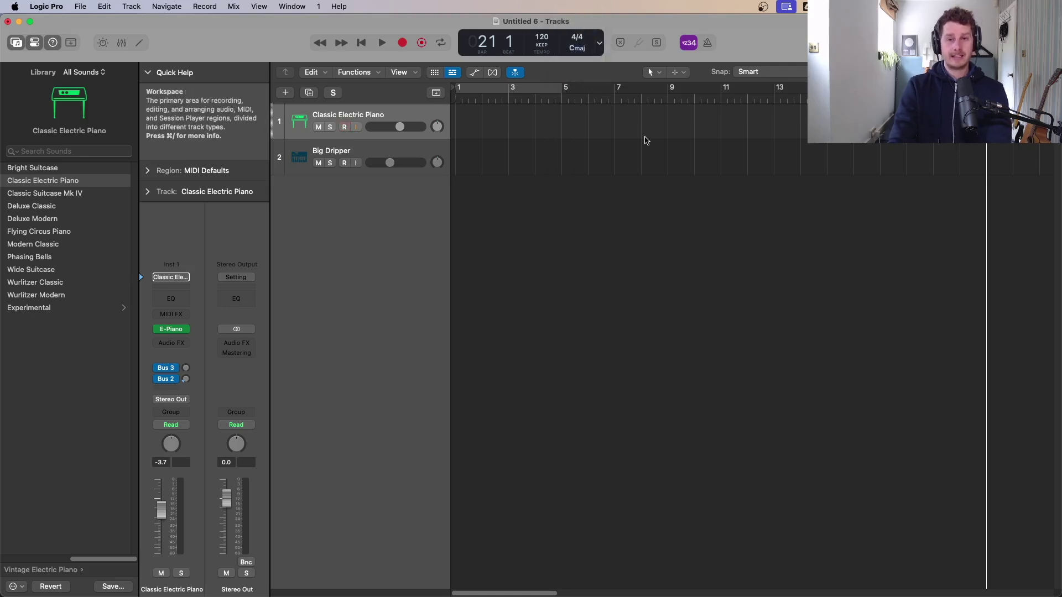
- Switch the LCD display to Custom and play briefly from bar 1
click(601, 46)
click(614, 115)
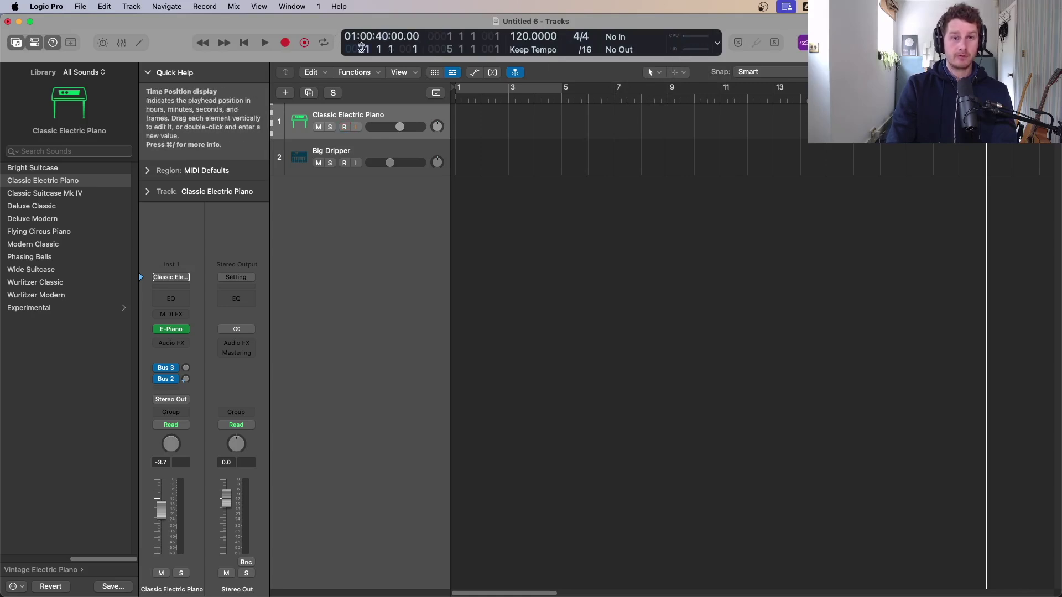
key(Return)
key(space)
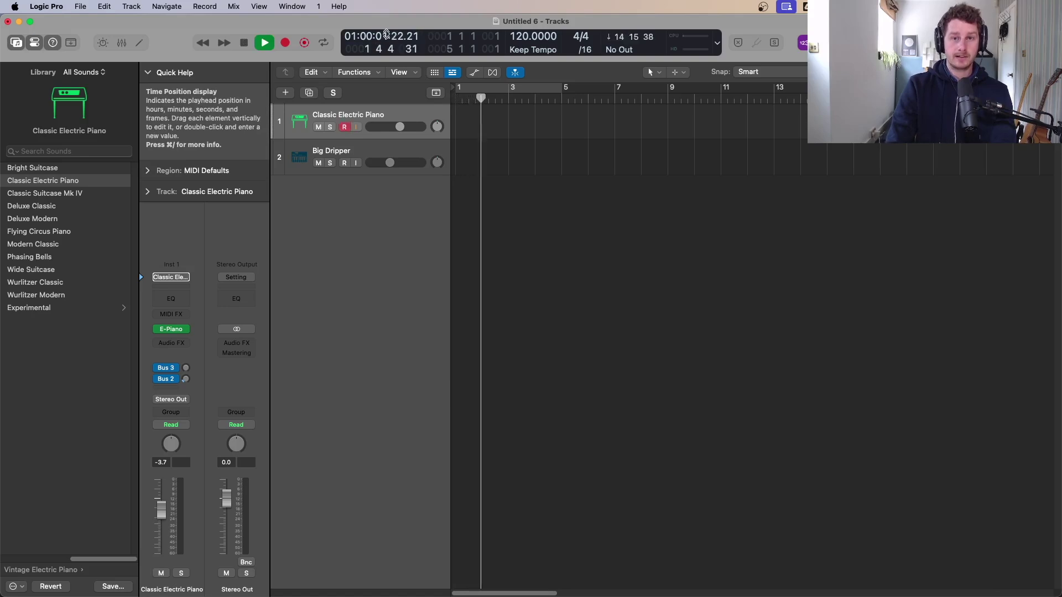
key(space)
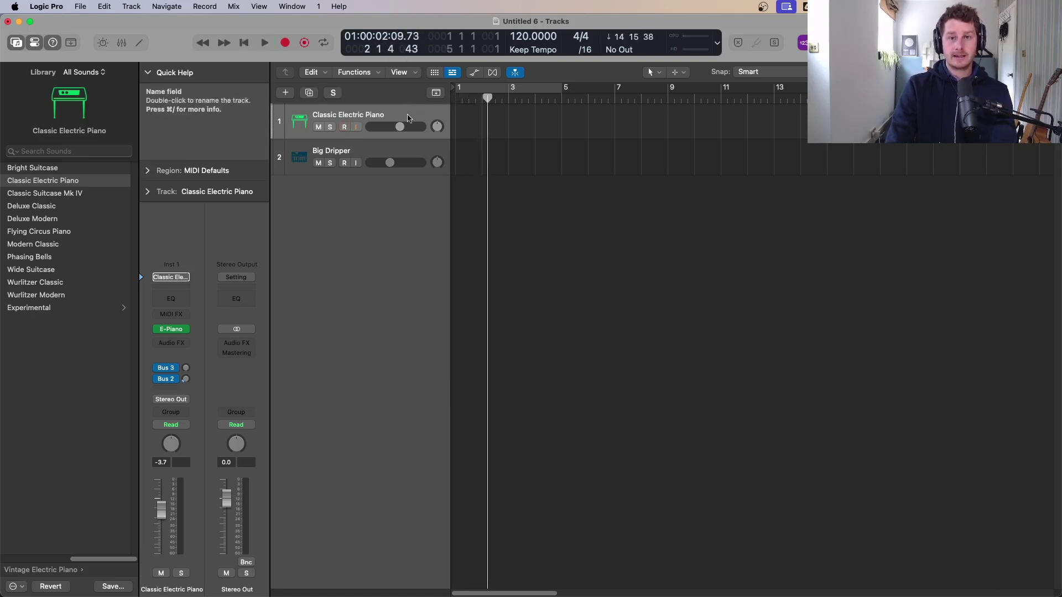
- Return to bar 1 and set the LCD display to Beats & Project
key(Return)
click(715, 41)
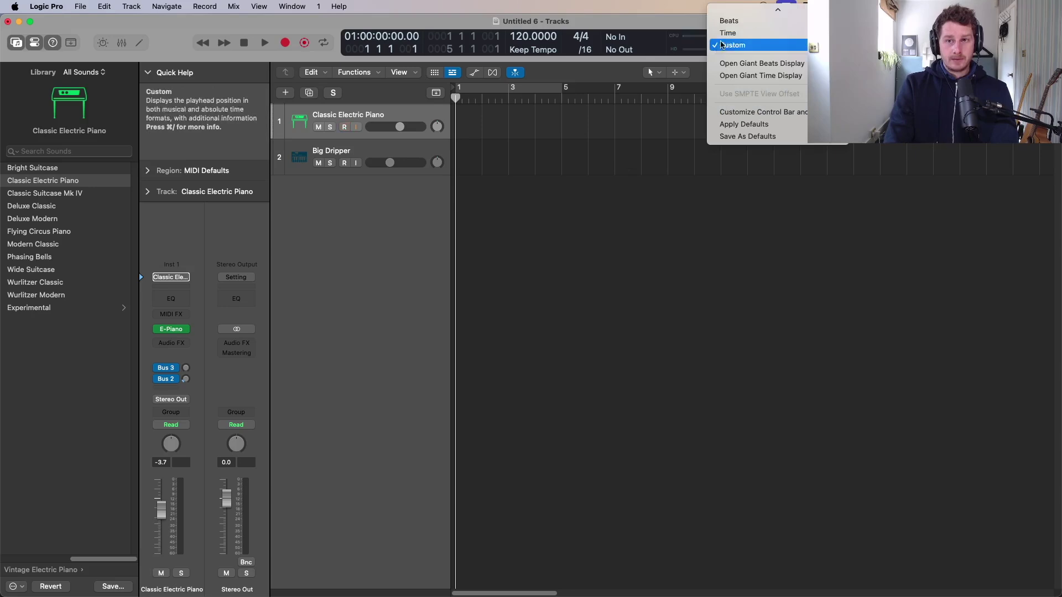
click(736, 23)
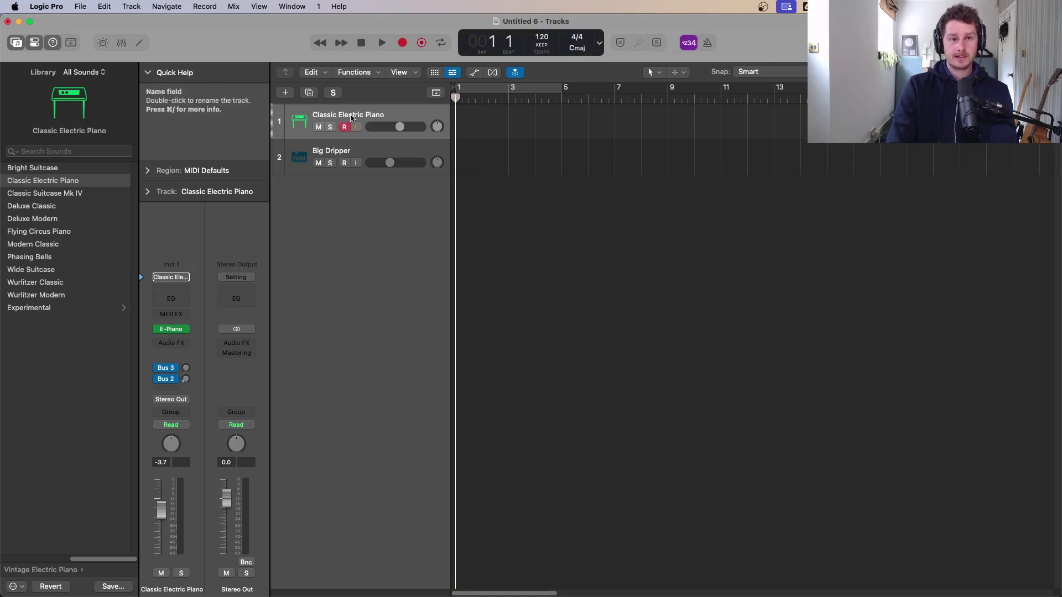
click(690, 49)
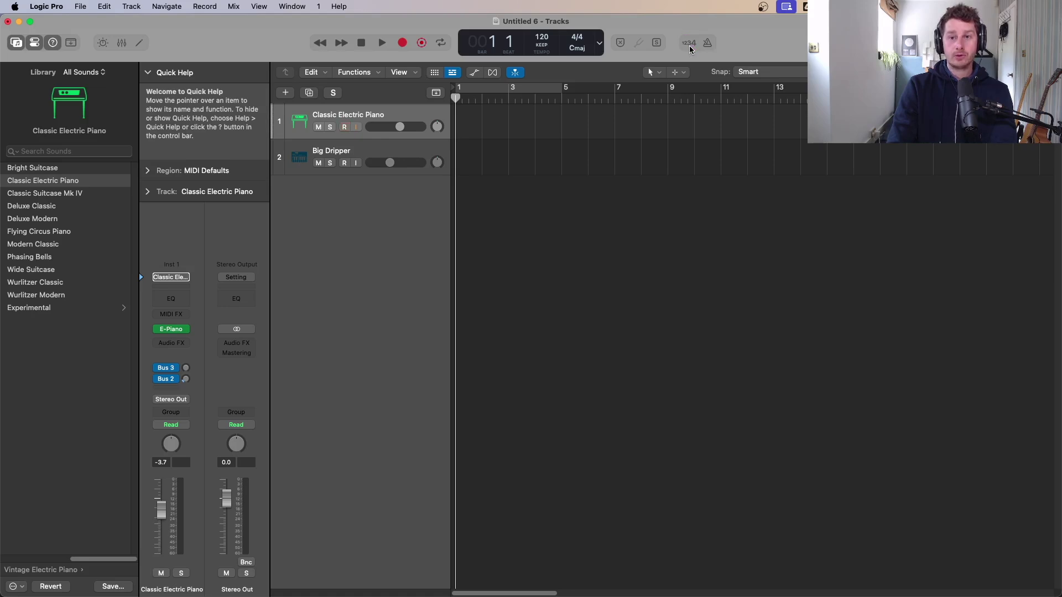
click(690, 48)
click(708, 44)
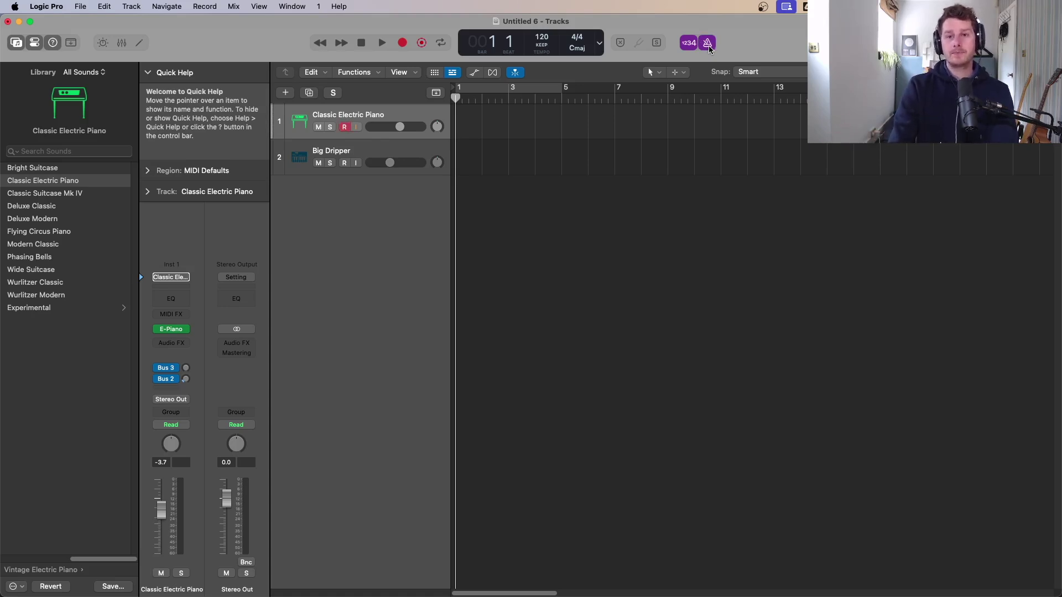
key(space)
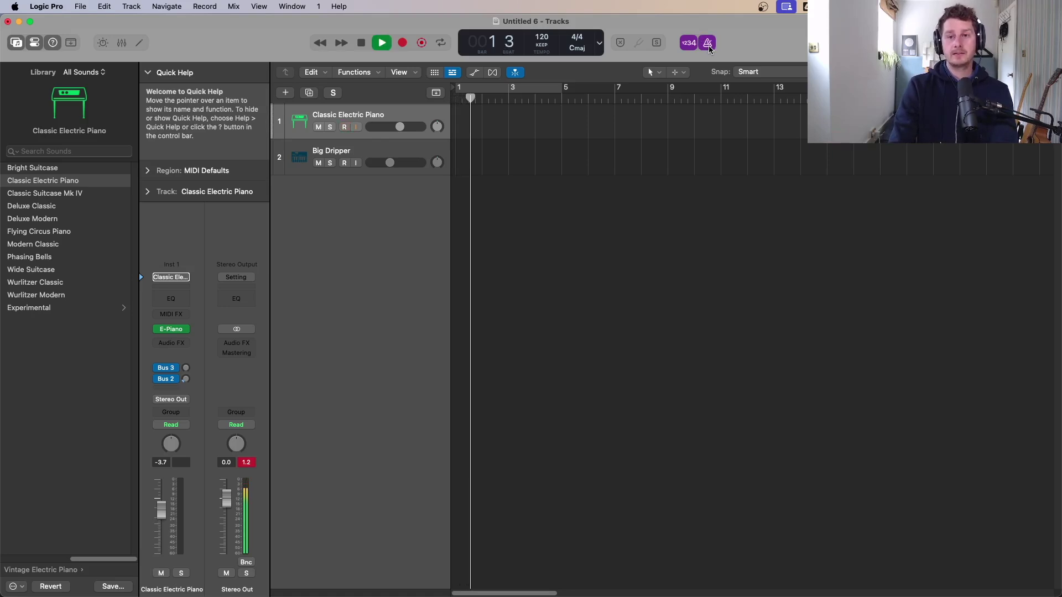
click(708, 48)
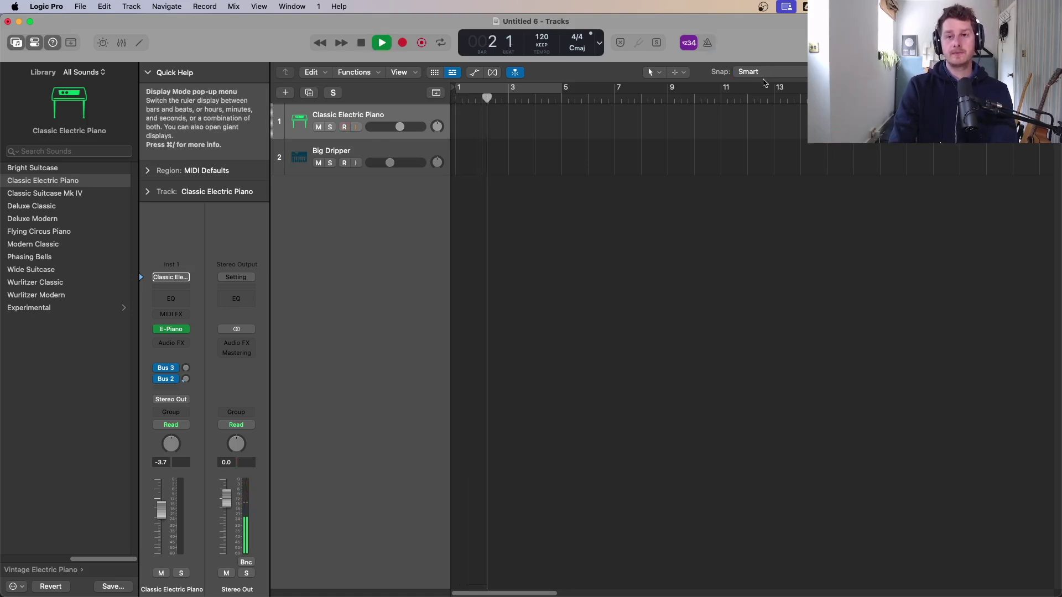
key(space)
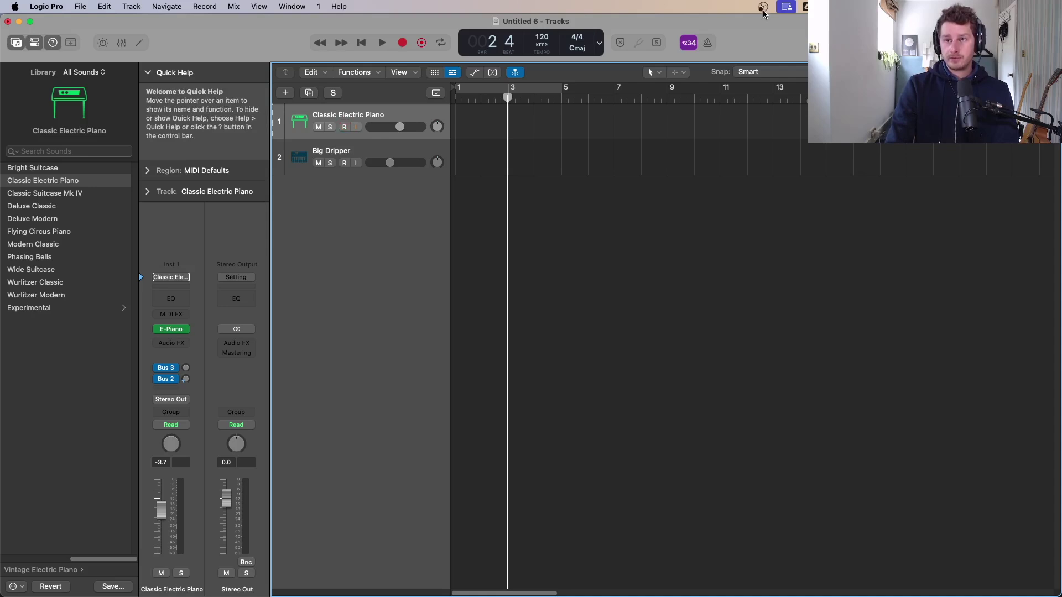
- Show the List Editors panel, switch it to the Note Pad, and return the playhead to bar 1
click(786, 6)
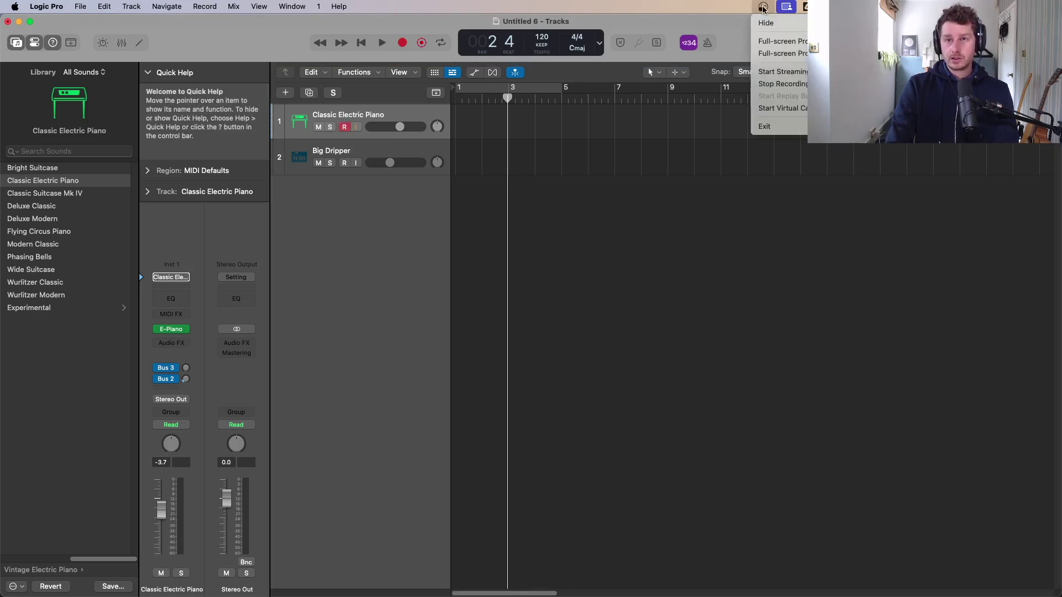
click(783, 97)
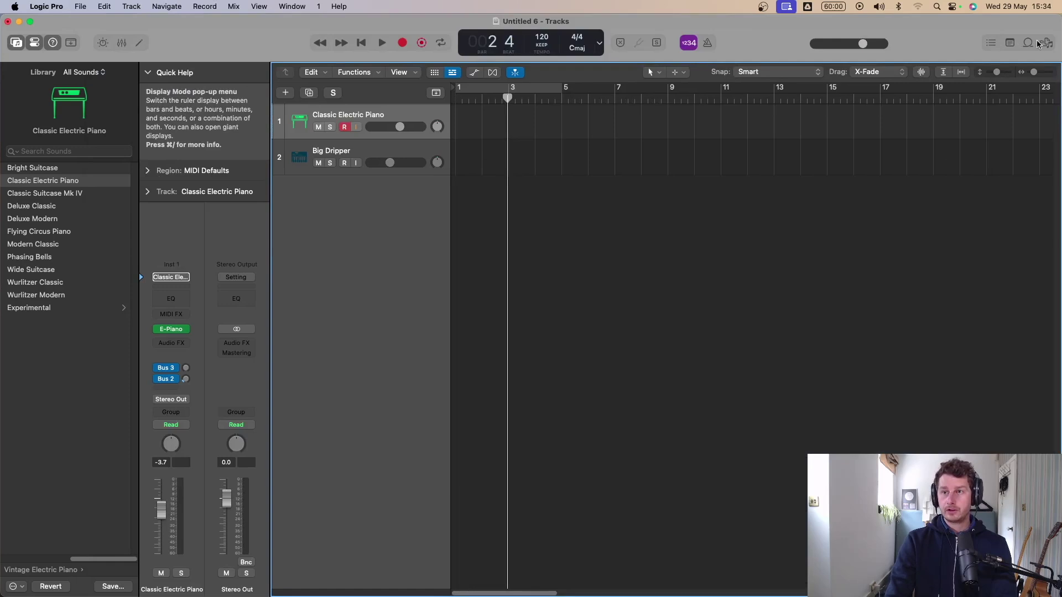
click(994, 43)
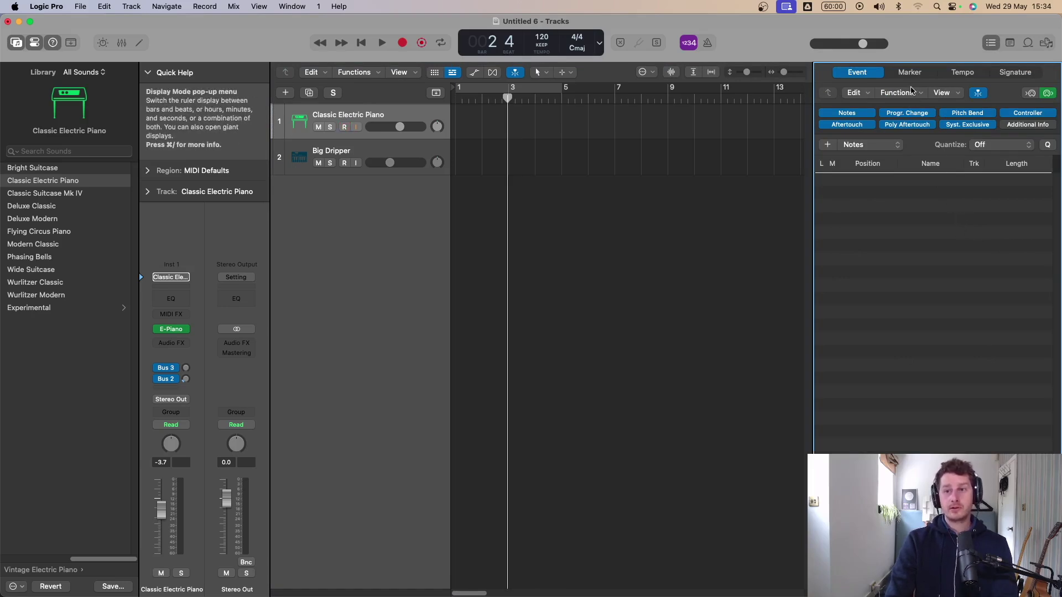
click(1010, 42)
key(Return)
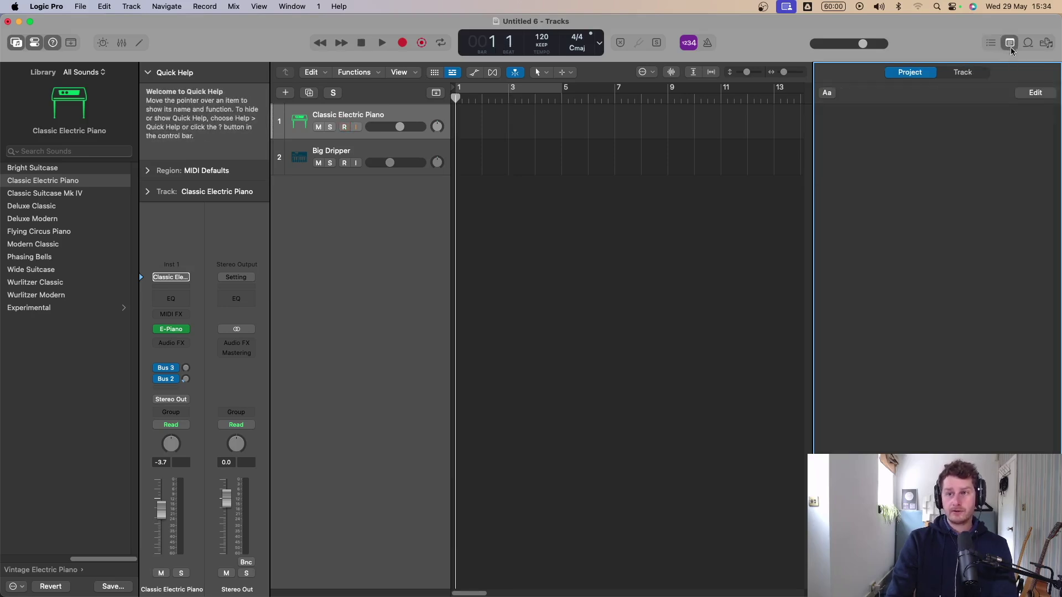
- Type 'chorus is too loud' into the Project notes, then delete it again
click(936, 123)
text(chorus is too loud)
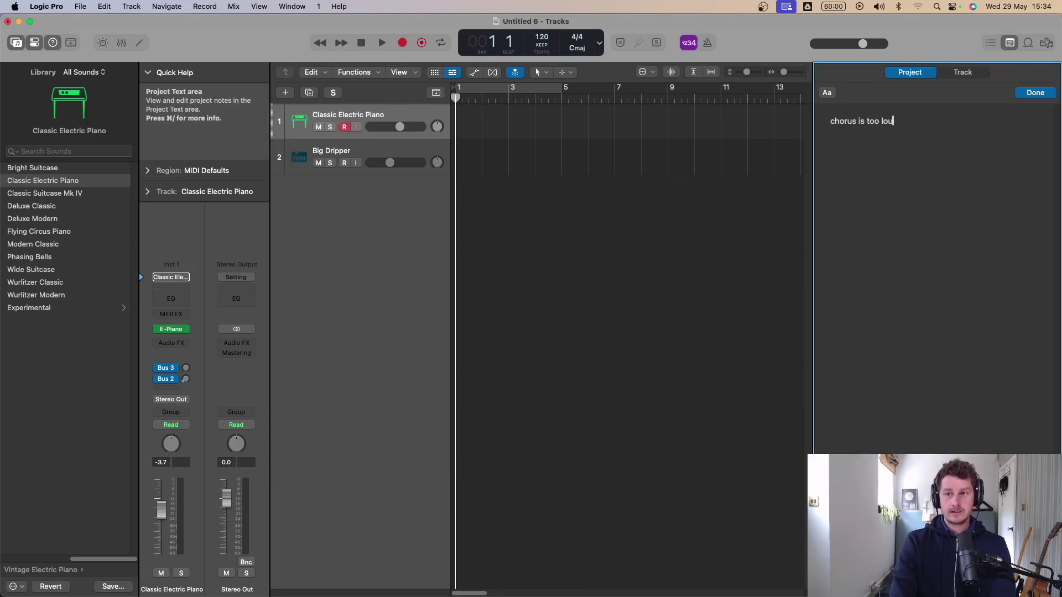
drag(921, 124, 825, 121)
key(BackSpace)
click(1034, 94)
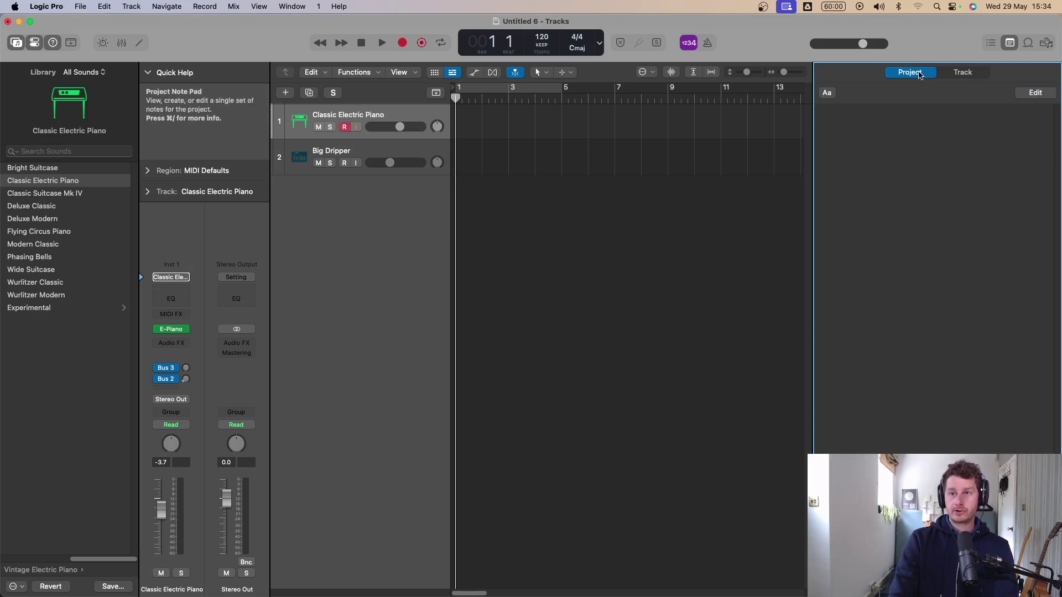
- Check the Track notes, return to the Project notes, and open the Apple Loops browser
click(961, 78)
click(910, 71)
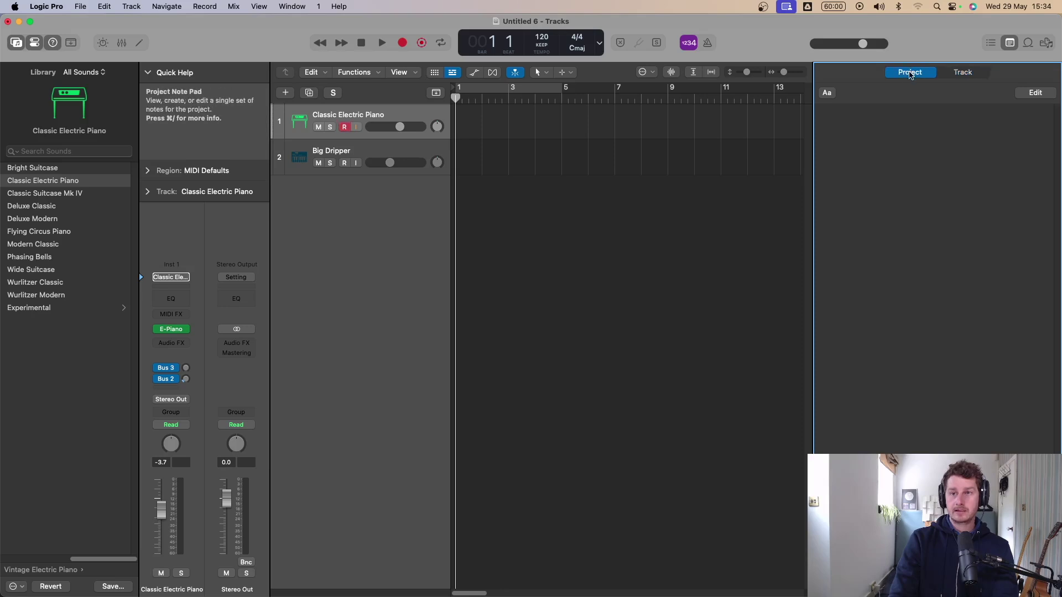
click(1027, 43)
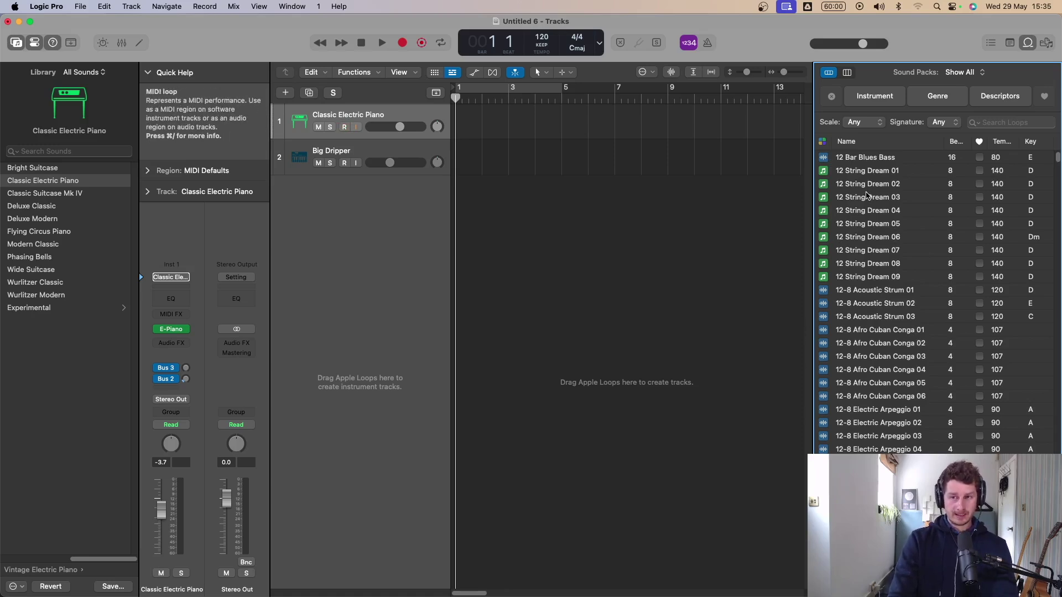
- Add the 12 String Dream loop as a new track at bar 1 and preview its notes in the Piano Roll
drag(873, 180, 465, 221)
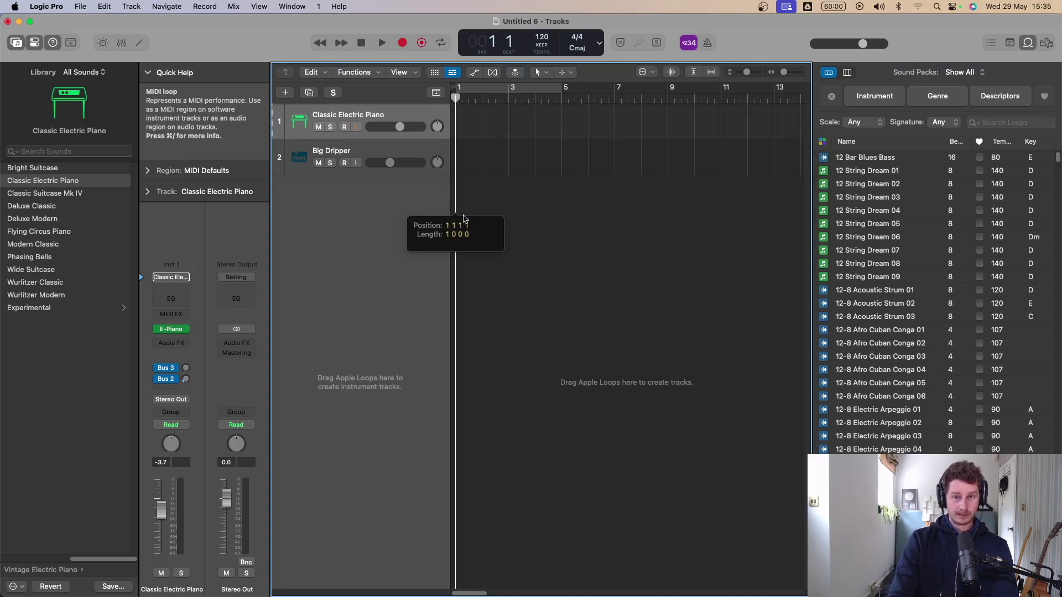
double_click(486, 199)
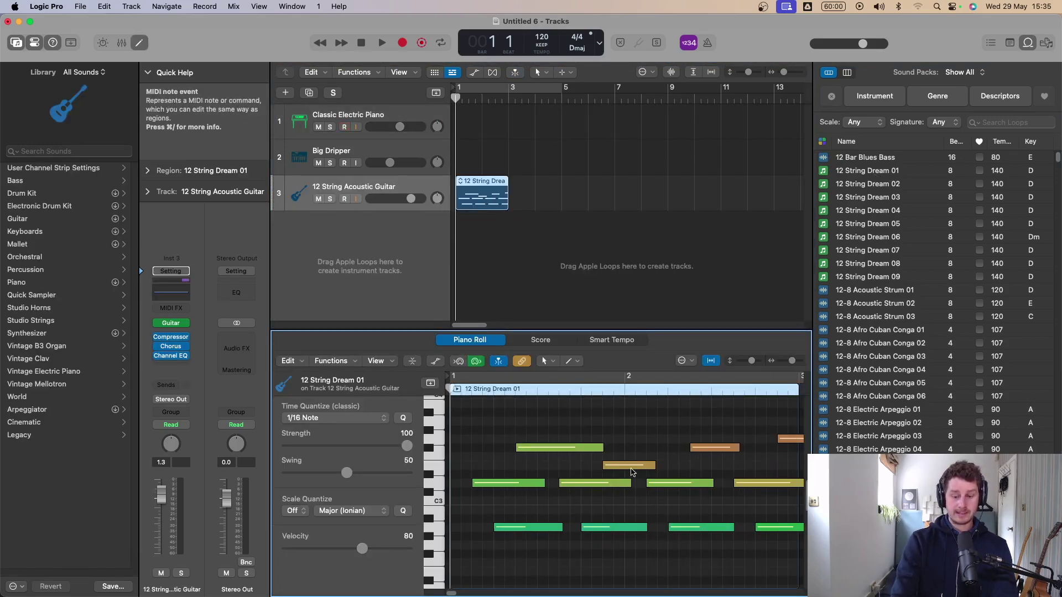
key(e)
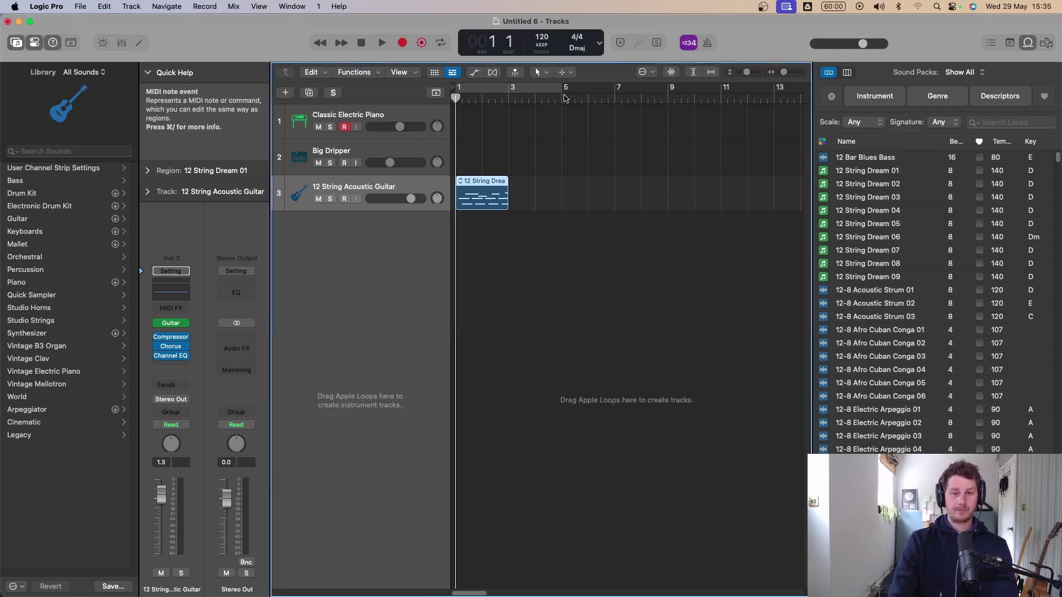
- Load the Studio Horns > 6-Piece Section > Funkhouse patch on the new track and play it back
mouse_move(174, 325)
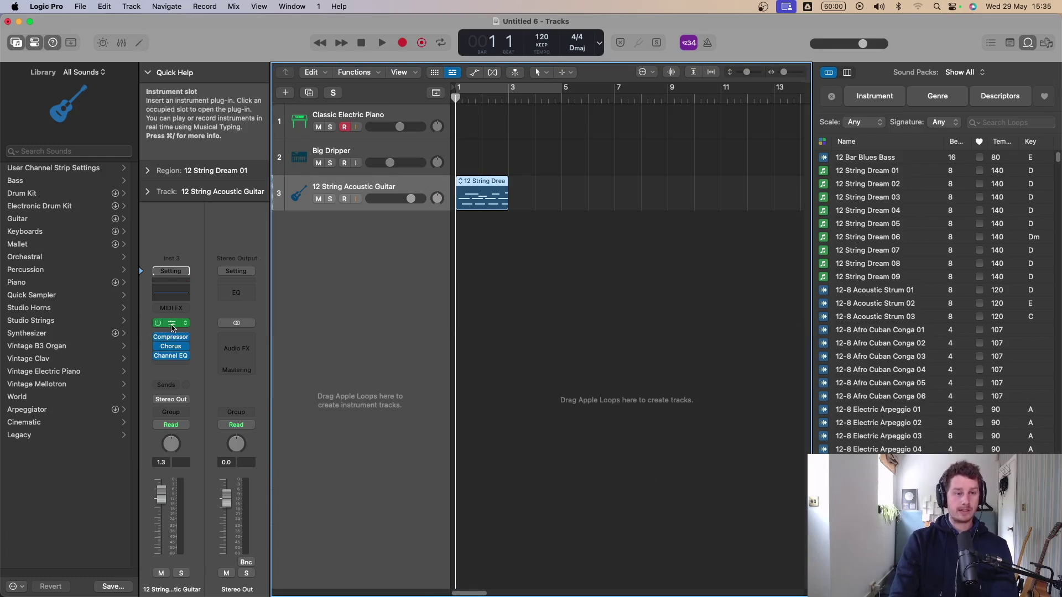
click(31, 310)
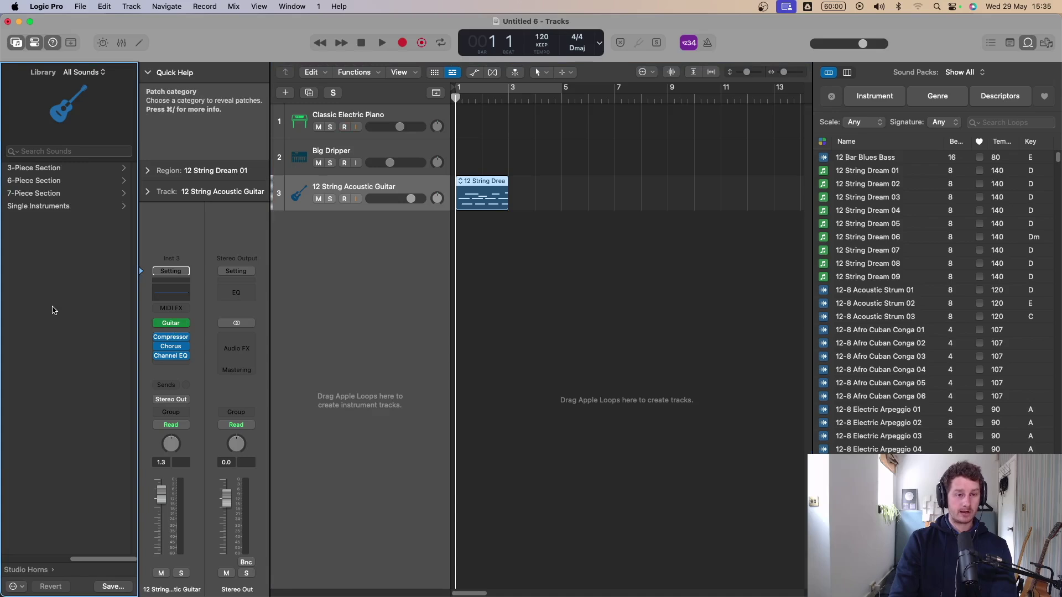
click(37, 181)
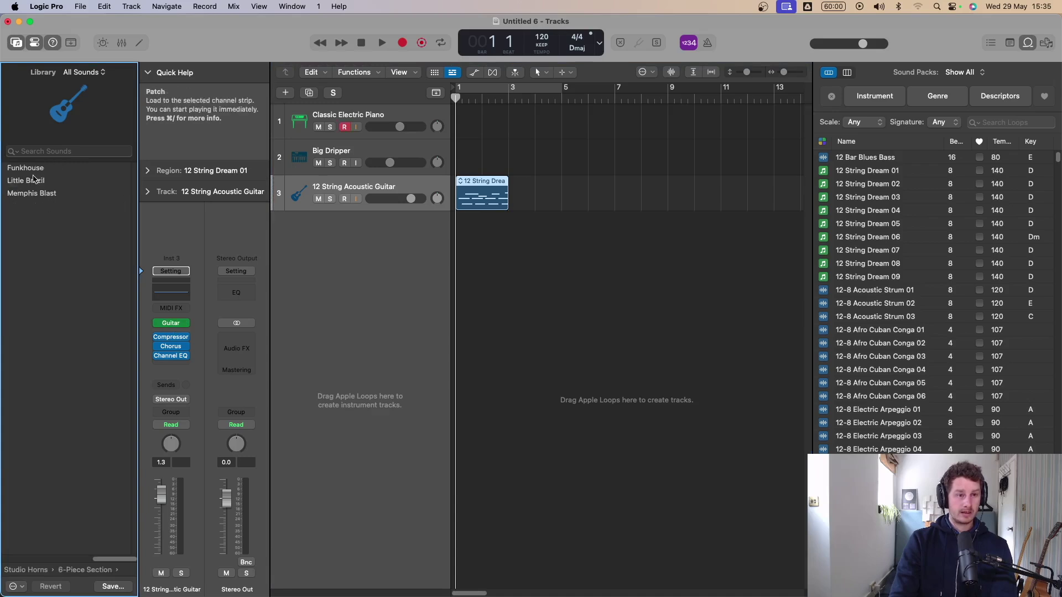
click(31, 169)
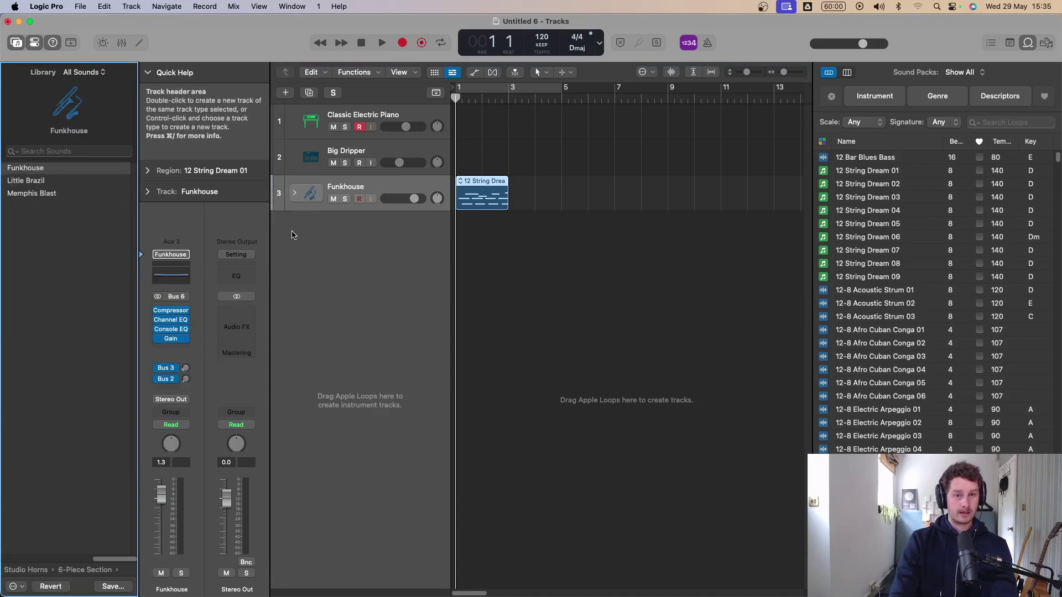
key(space)
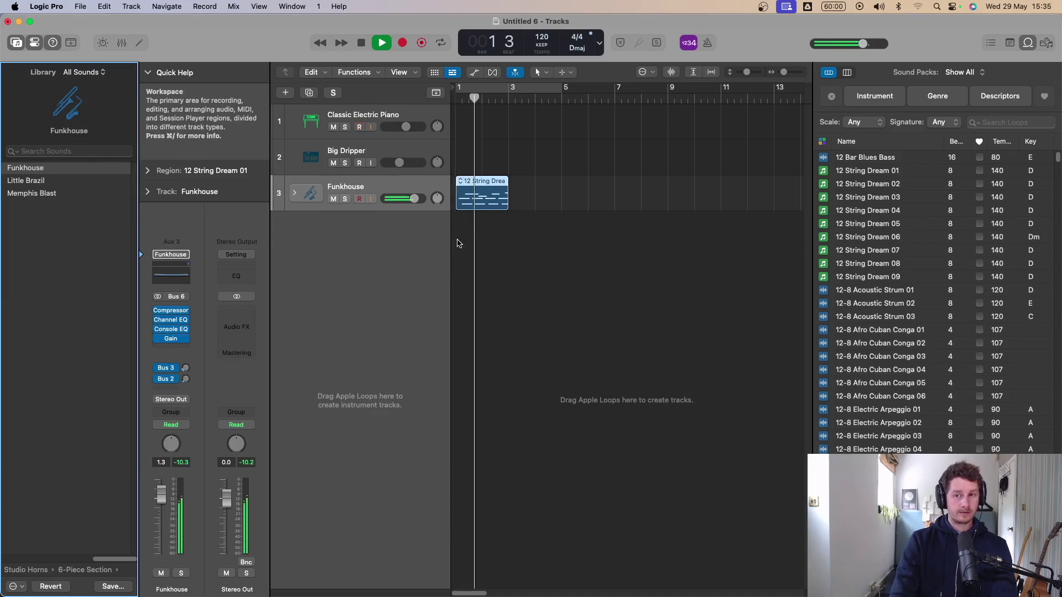
key(space)
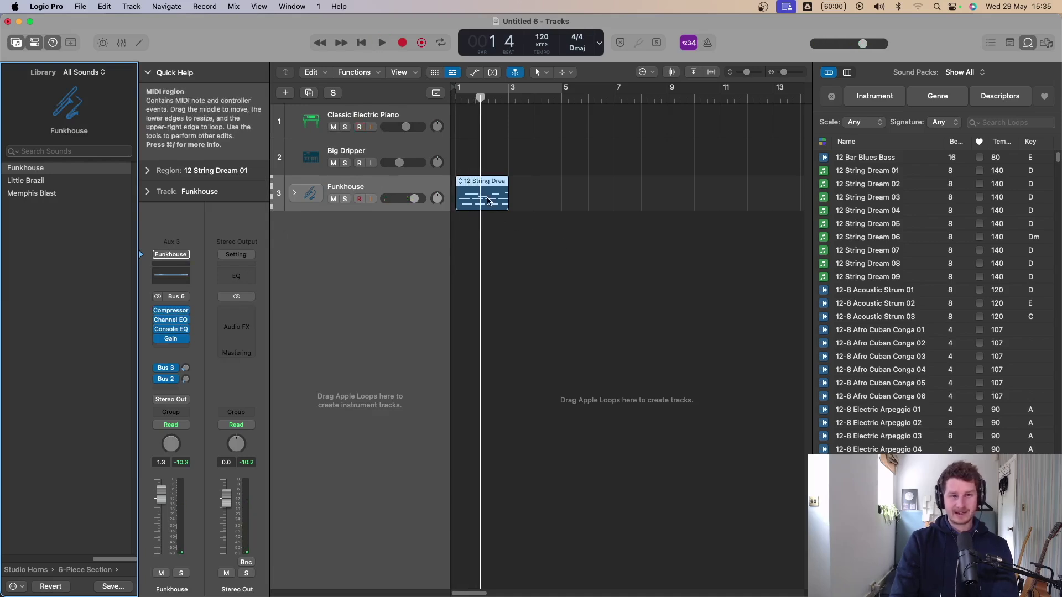
click(914, 319)
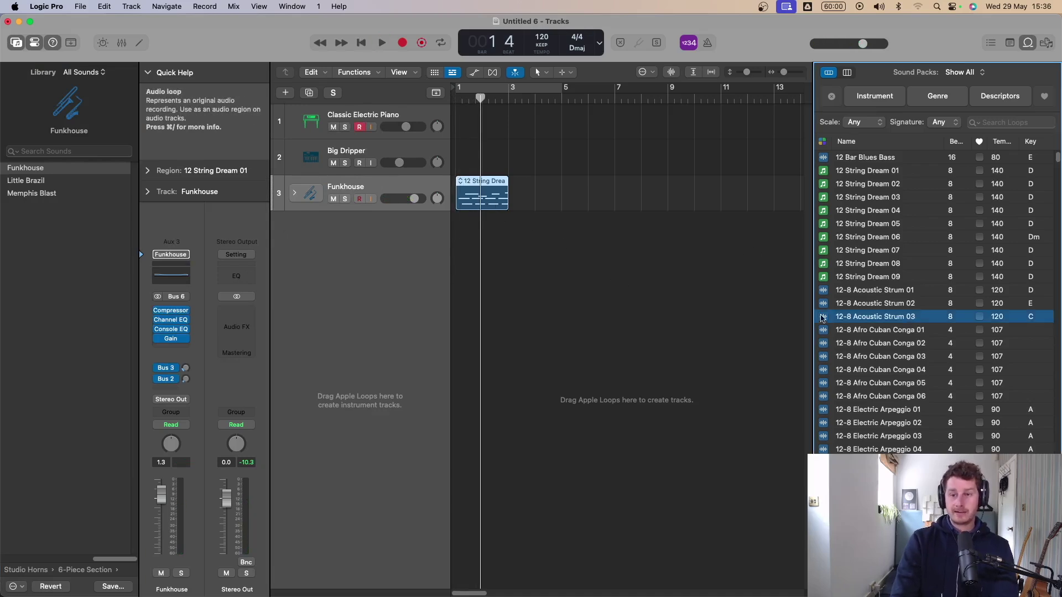
- Place the 12-8 Acoustic Strum 03 loop at bar 3, set a cycle over bars 3–5, and play it
drag(900, 319, 505, 276)
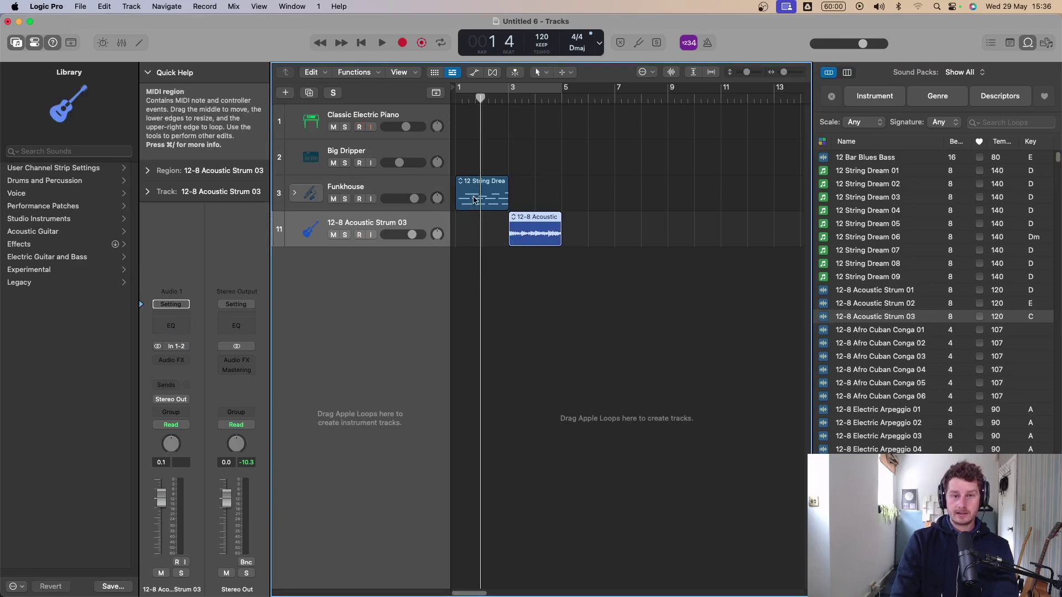
drag(509, 92, 559, 94)
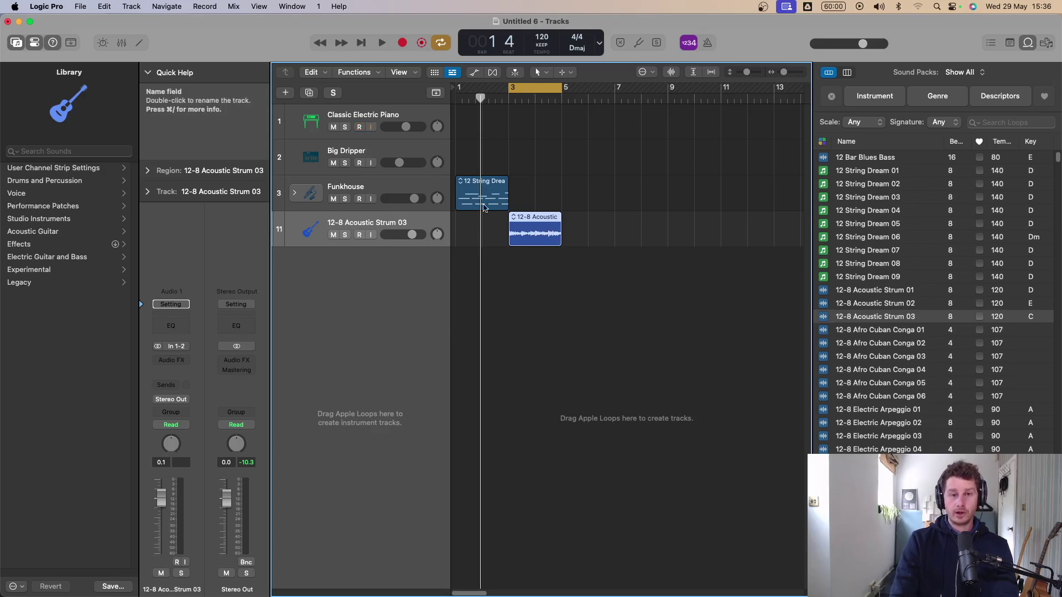
key(space)
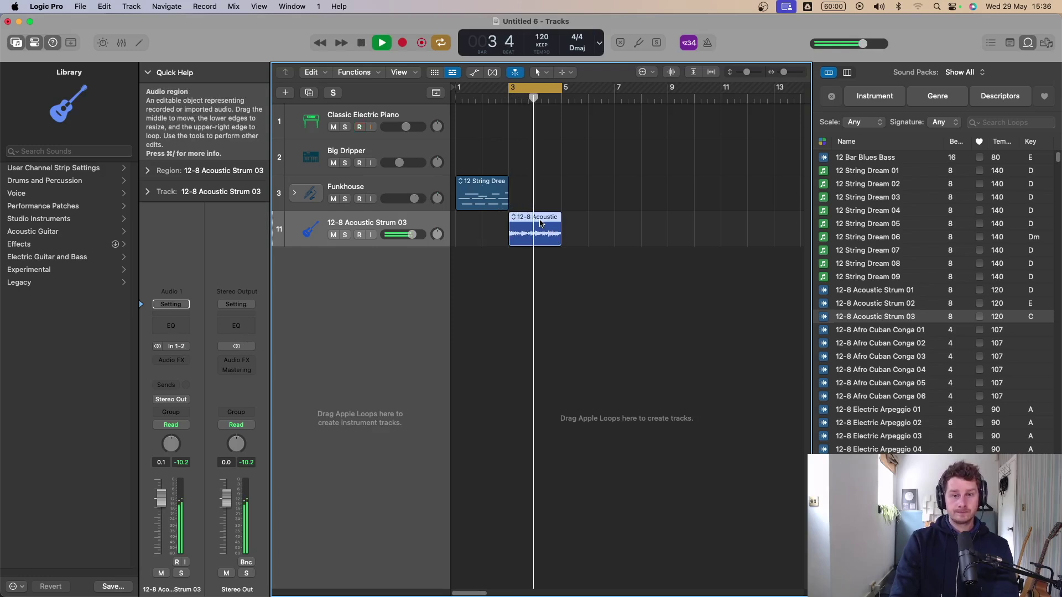
key(space)
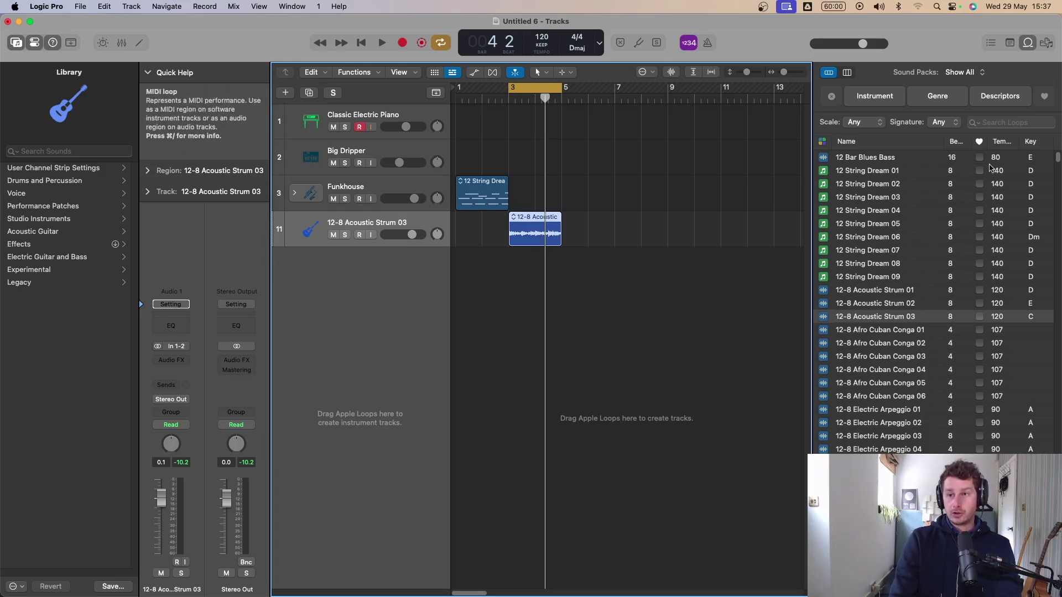
click(1023, 127)
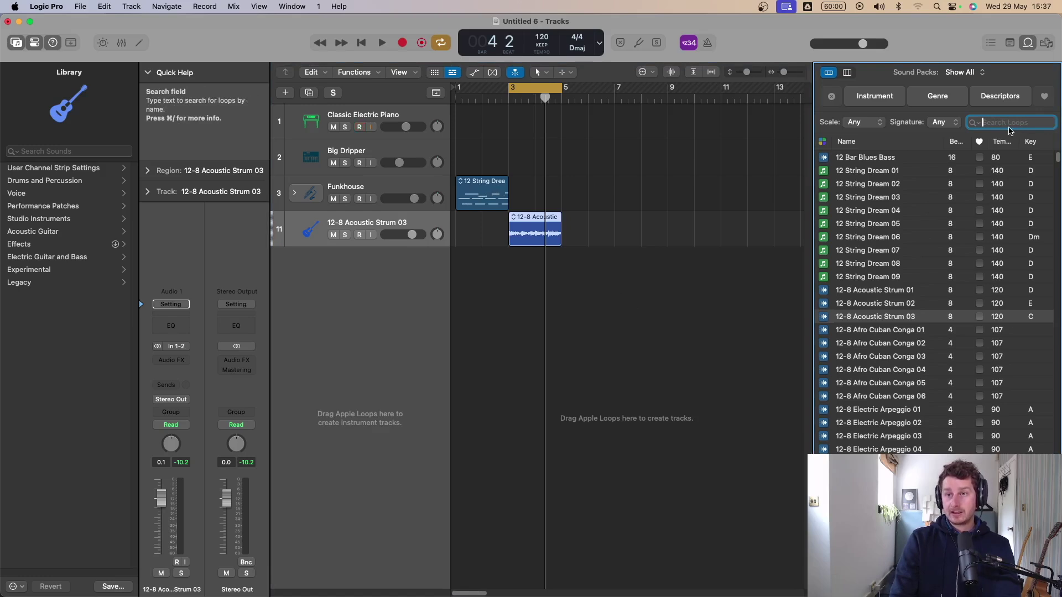
- Search the loops for 'bass', then try and remove the Beats and Elec Guitar instrument filters
text(bass)
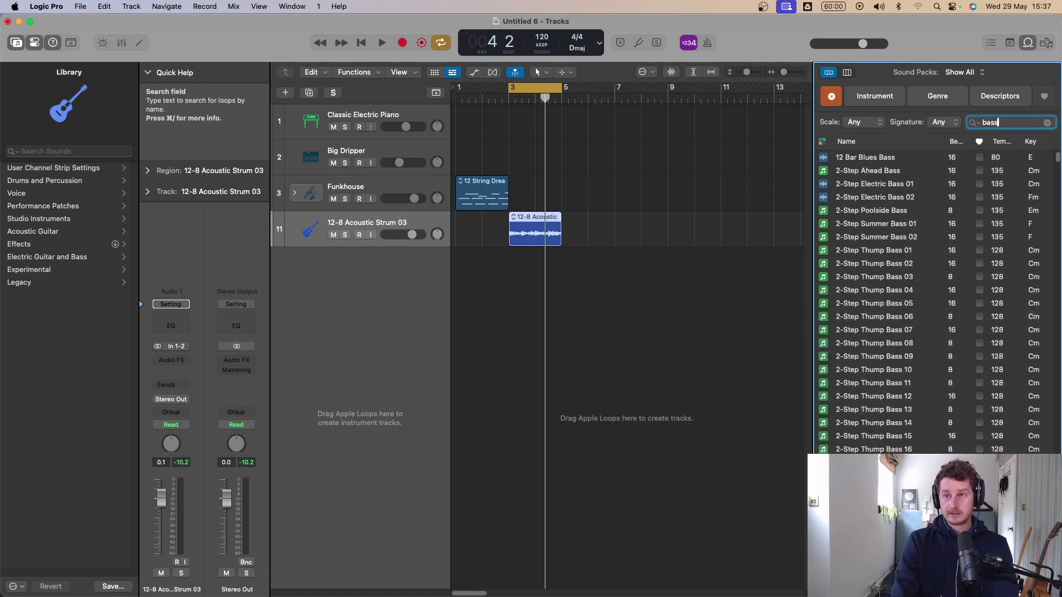
click(832, 96)
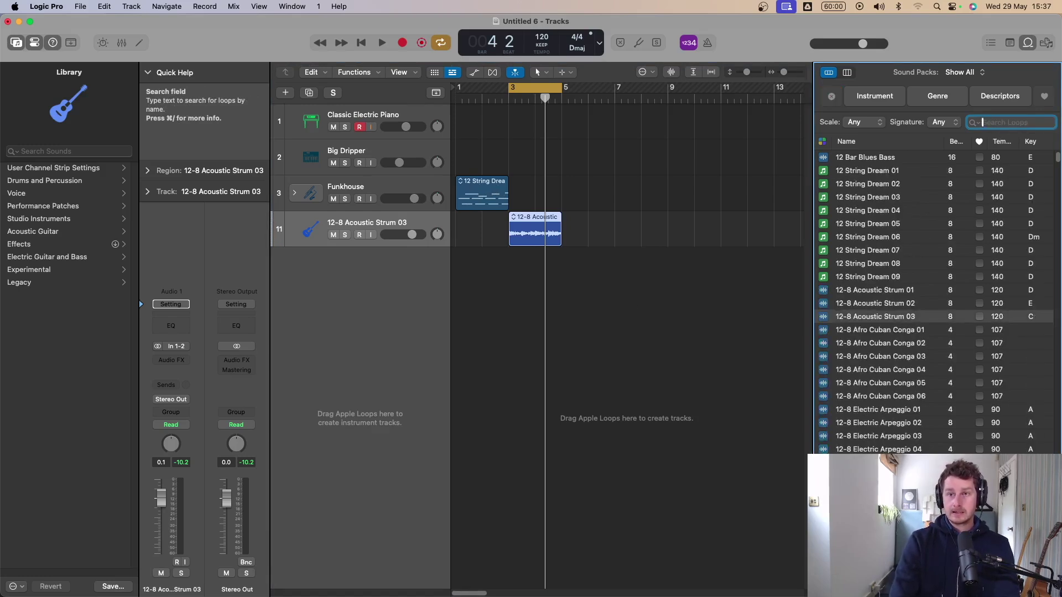
click(891, 101)
click(853, 147)
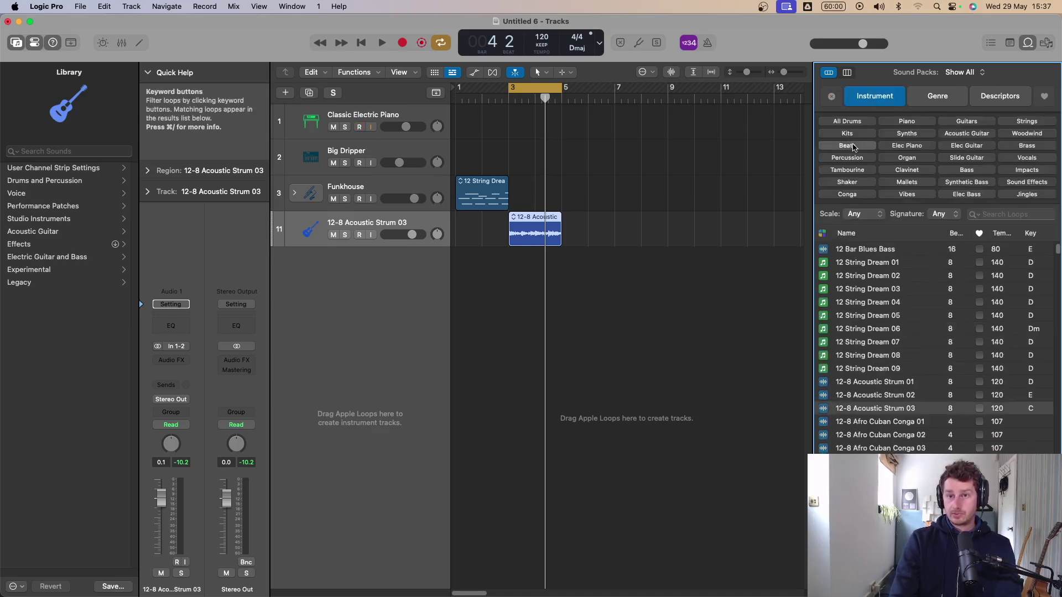
click(854, 147)
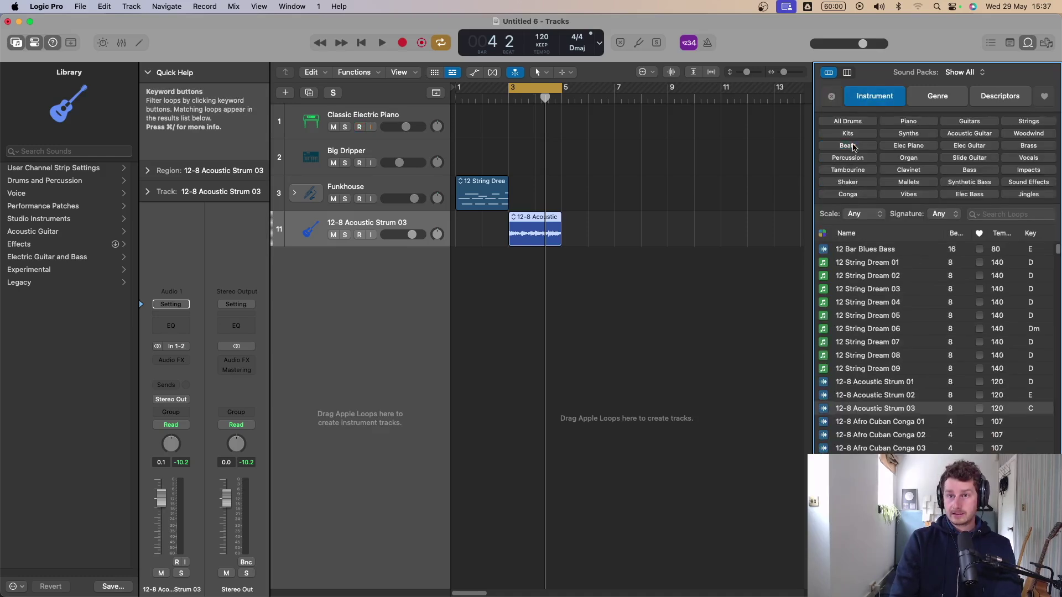
click(975, 148)
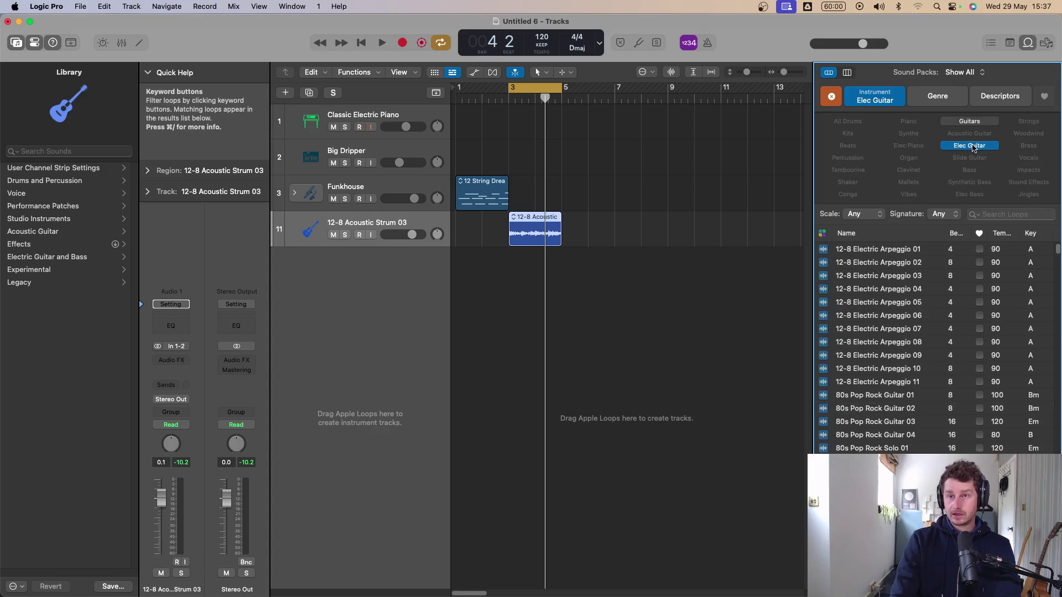
click(974, 148)
- Preview 12-8 Electric Arpeggio 02 under Clean, Grooving and Melodic filters, then clear filters and show the File Browser
click(946, 94)
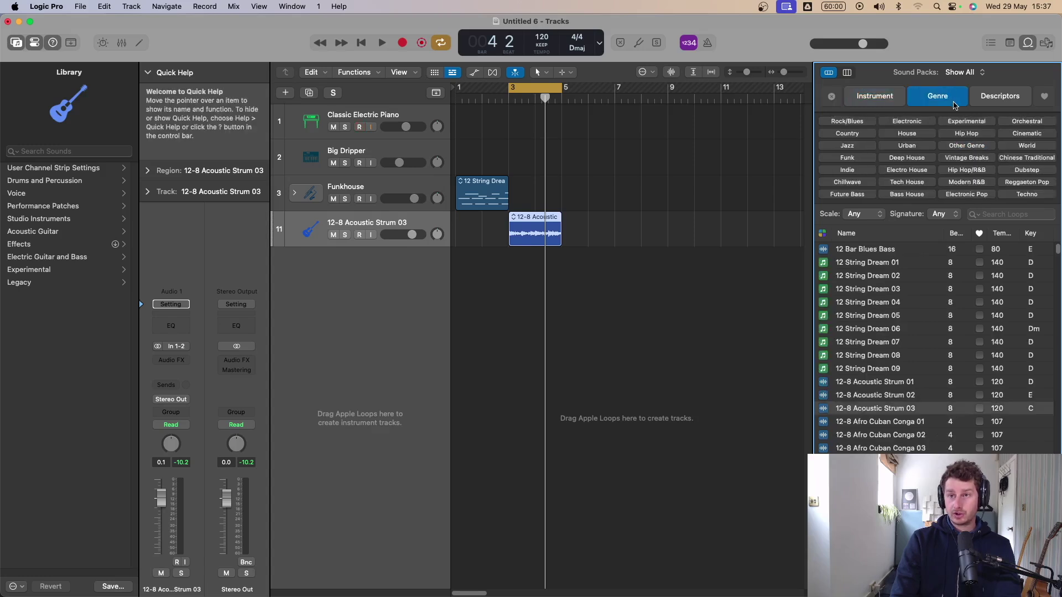
click(998, 97)
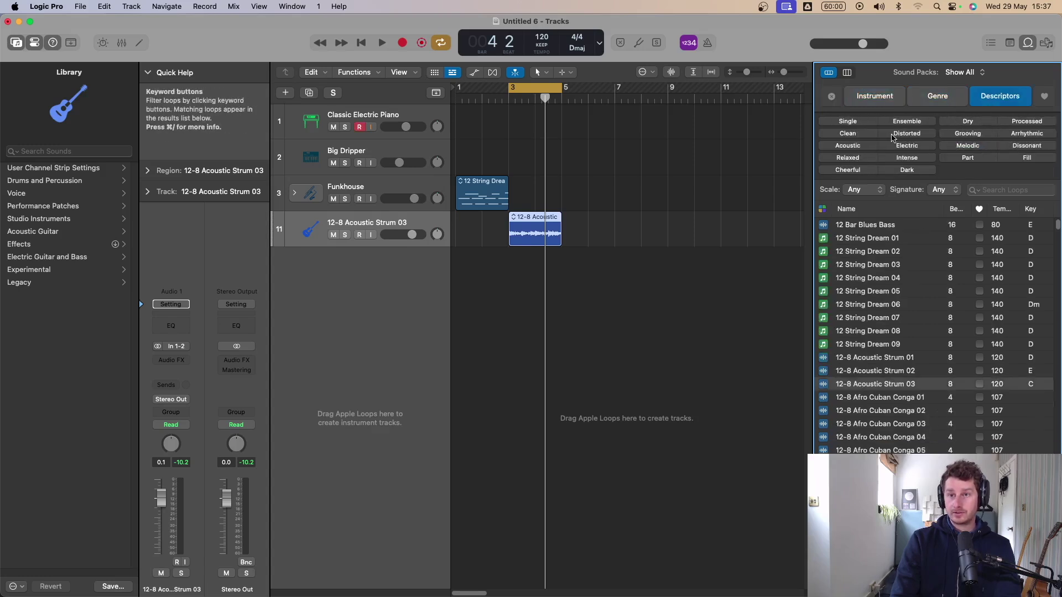
click(868, 135)
click(969, 135)
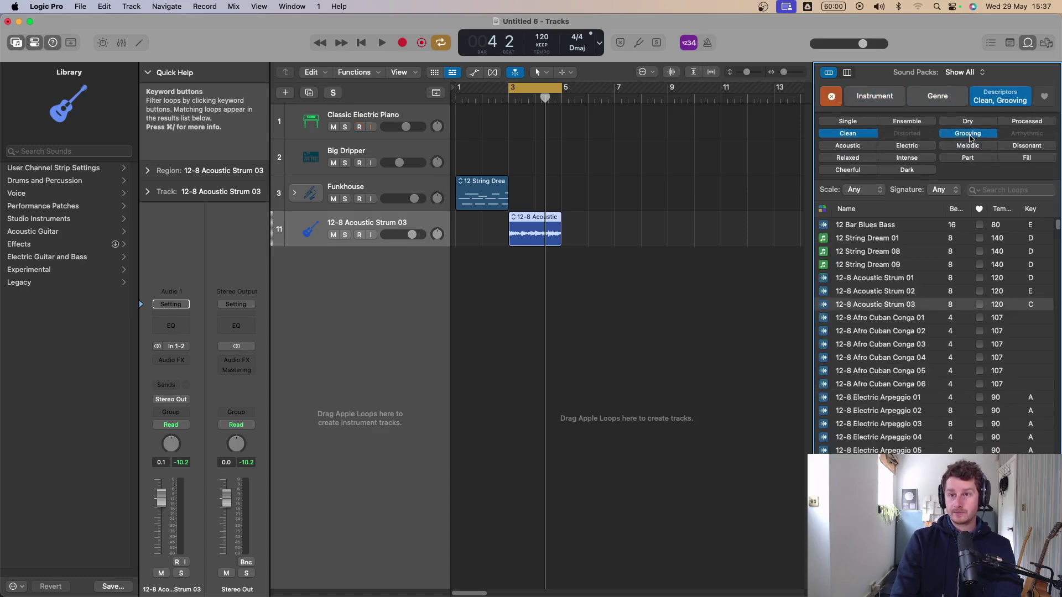
click(968, 147)
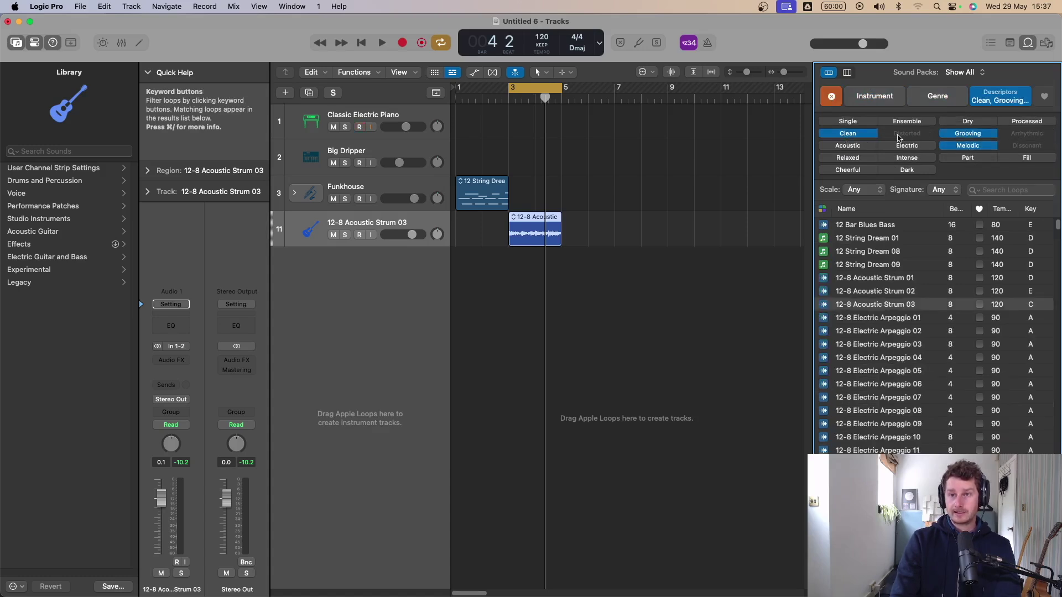
click(879, 332)
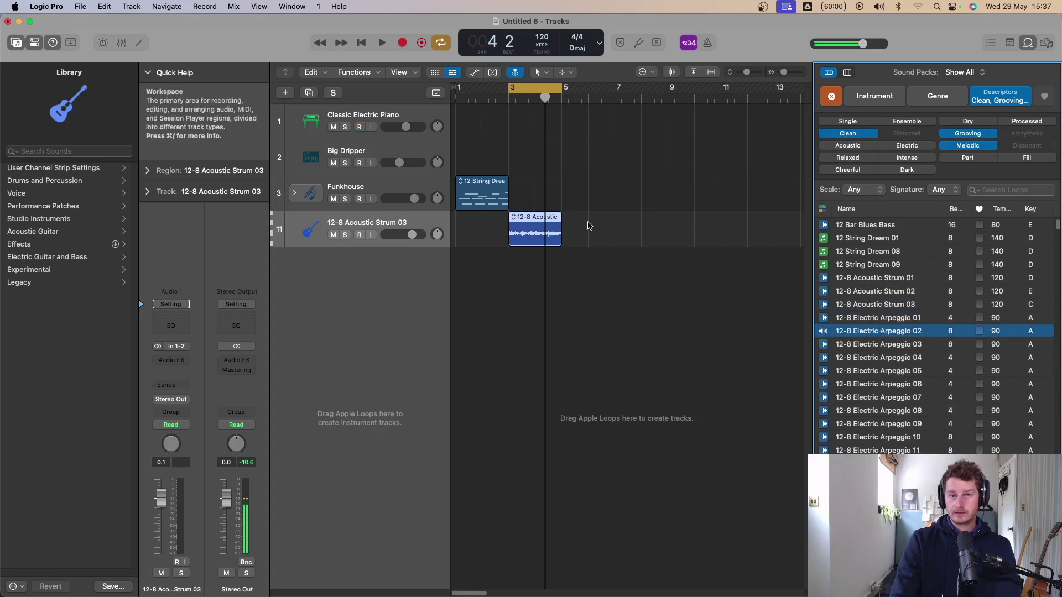
click(653, 224)
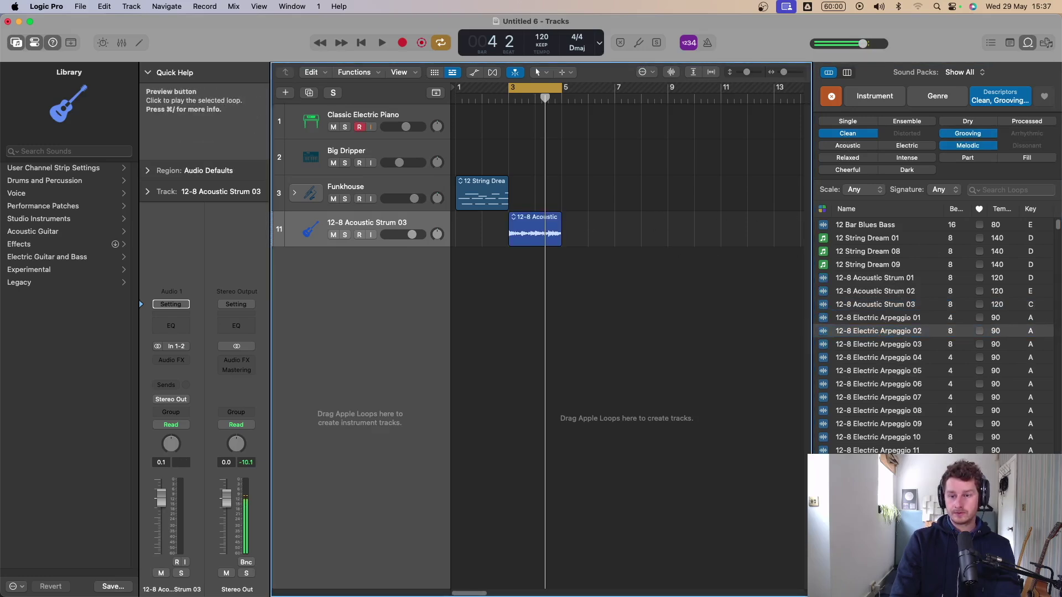
click(831, 97)
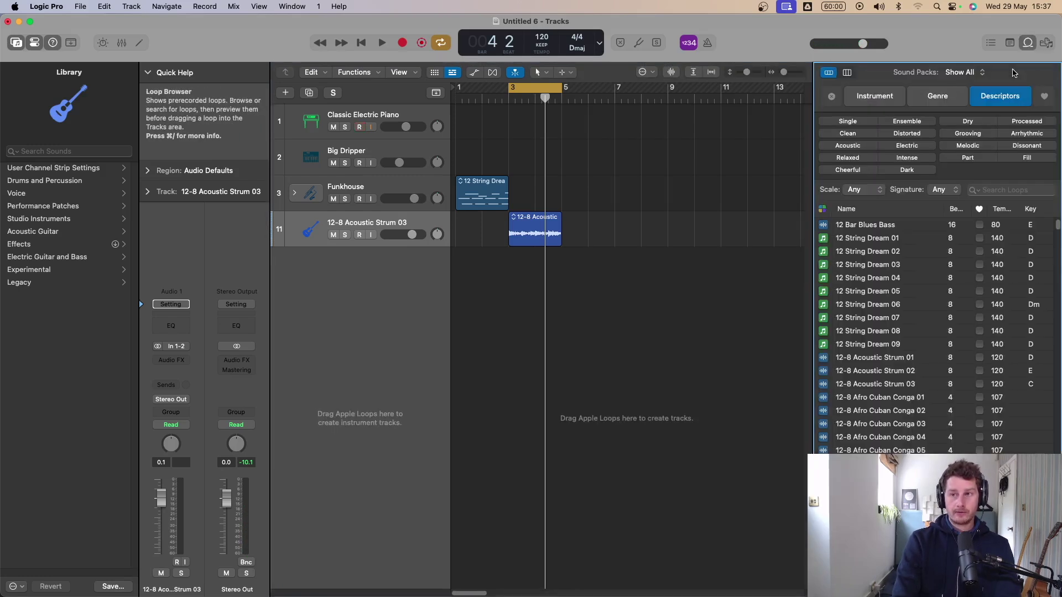
click(1046, 43)
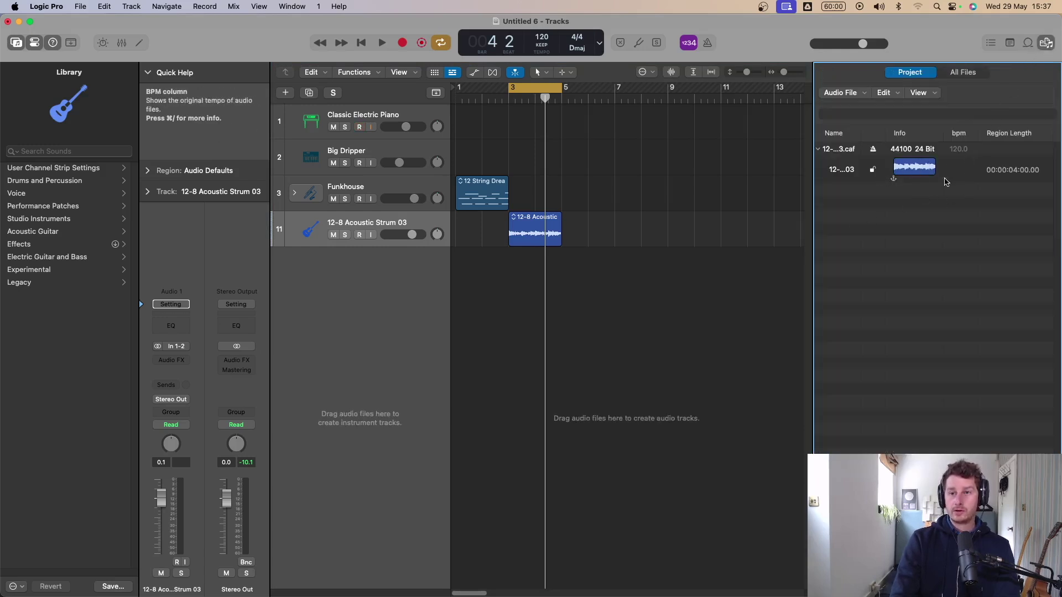
- Browse the computer's Documents folder, then toggle the browser panel closed, open, and closed again
click(963, 73)
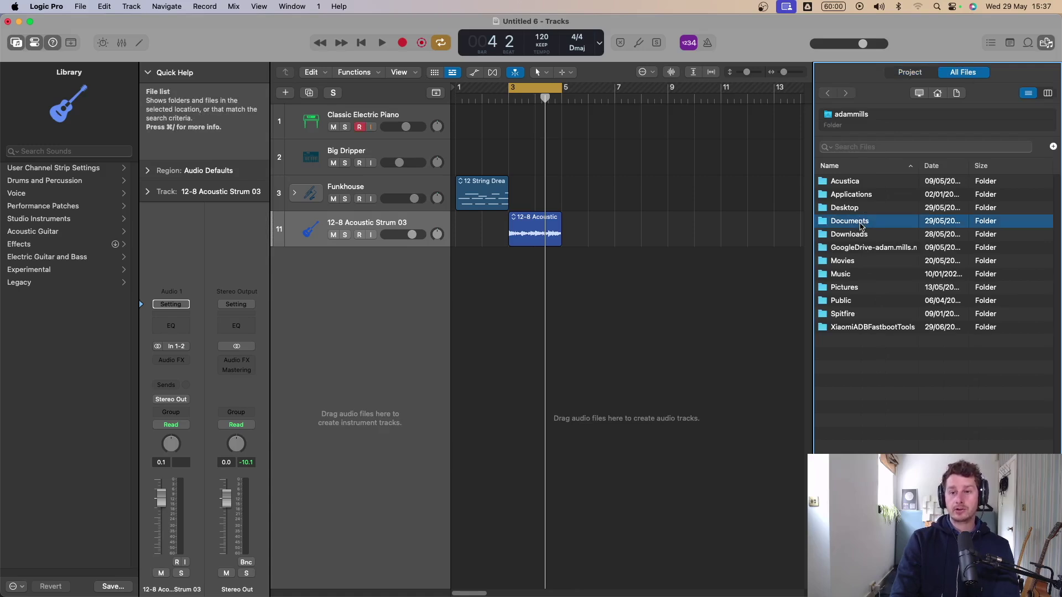
double_click(850, 221)
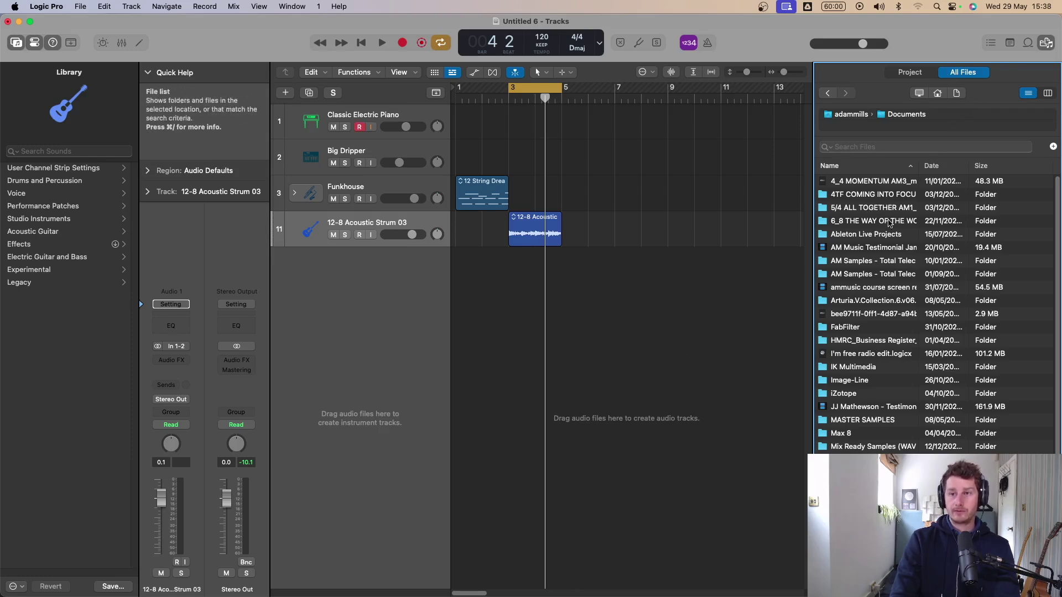
key(f)
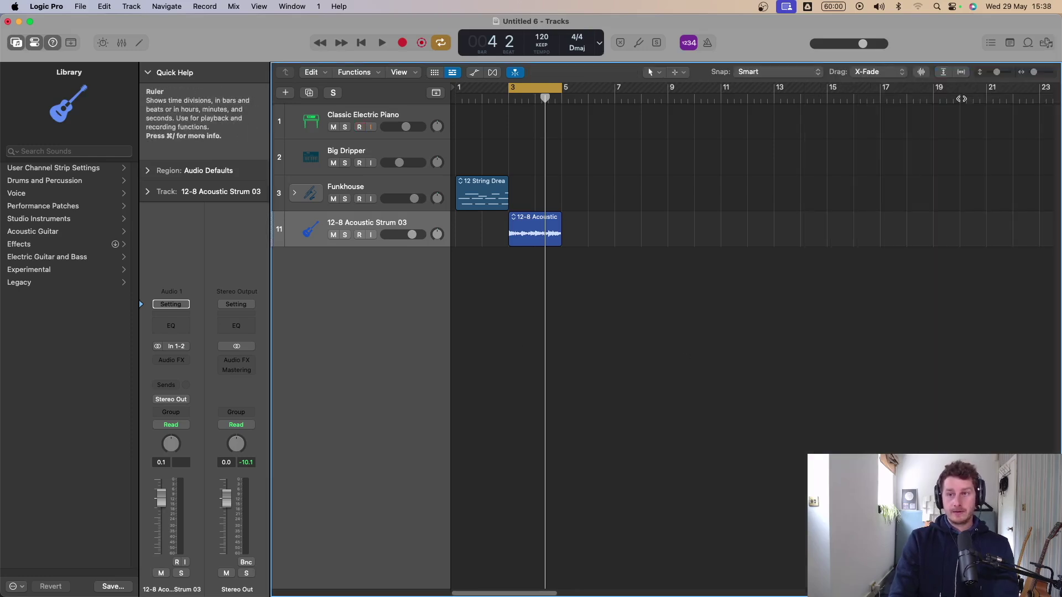
key(f)
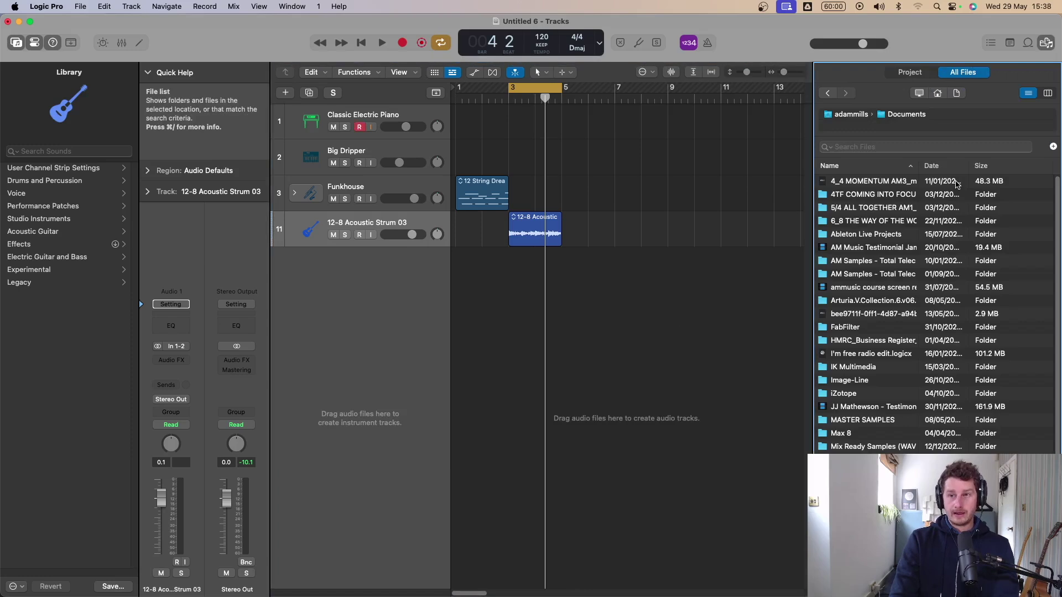
key(f)
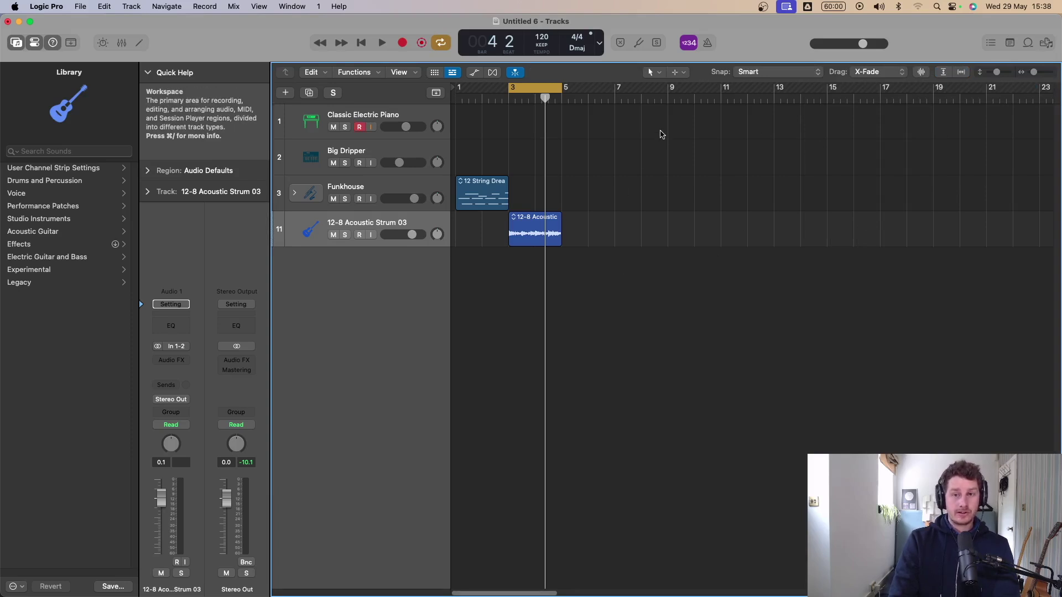
- Delete both regions and the Acoustic Strum, Funkhouse and Big Dripper tracks, keeping only Classic Electric Piano
drag(660, 133, 445, 281)
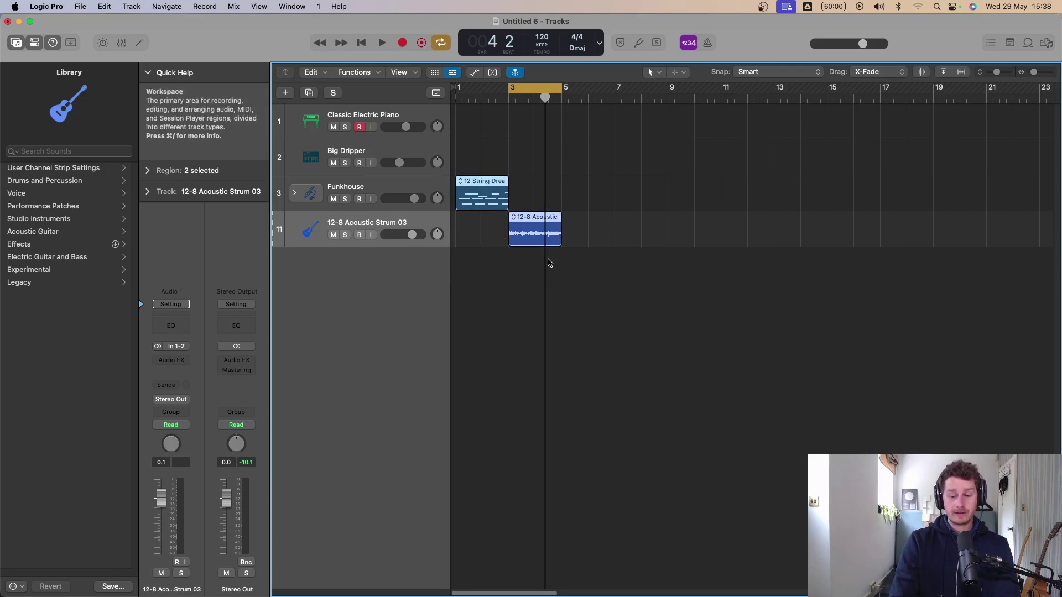
key(Delete)
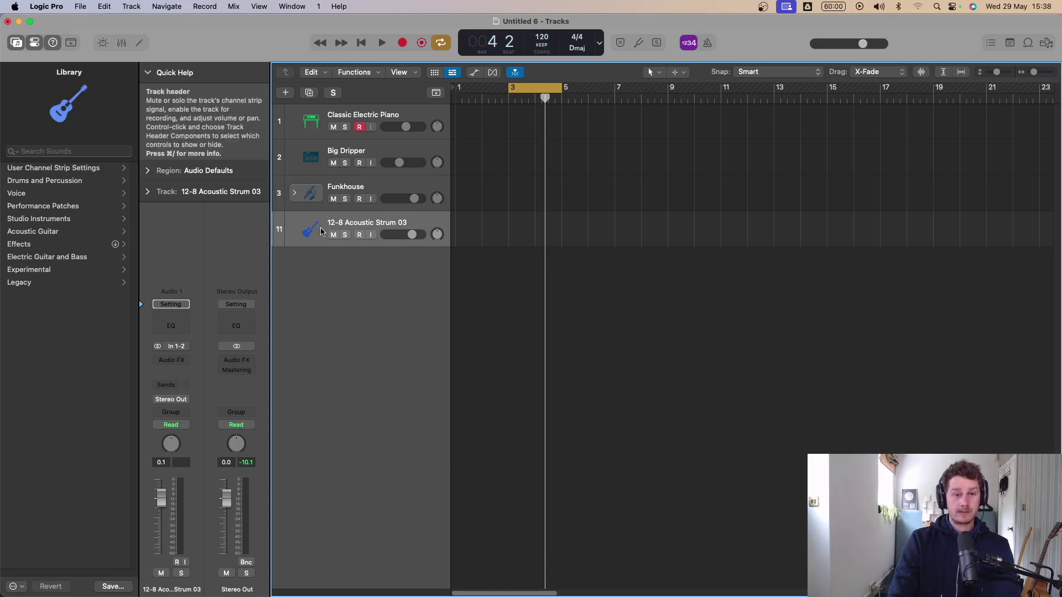
key(super+BackSpace)
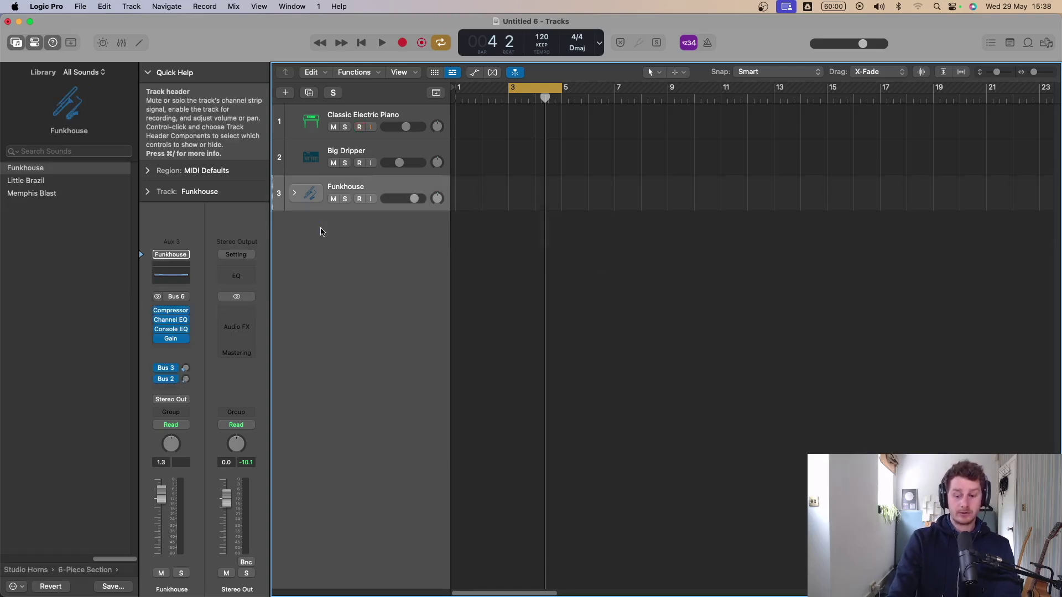
key(super+BackSpace)
key(super+BackSpace)
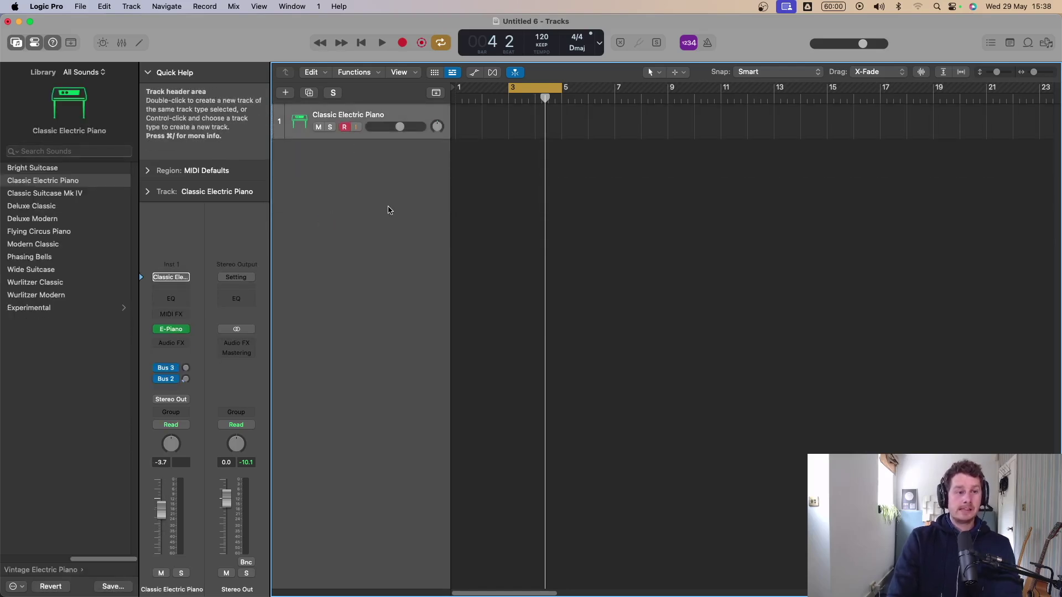
click(529, 88)
click(529, 89)
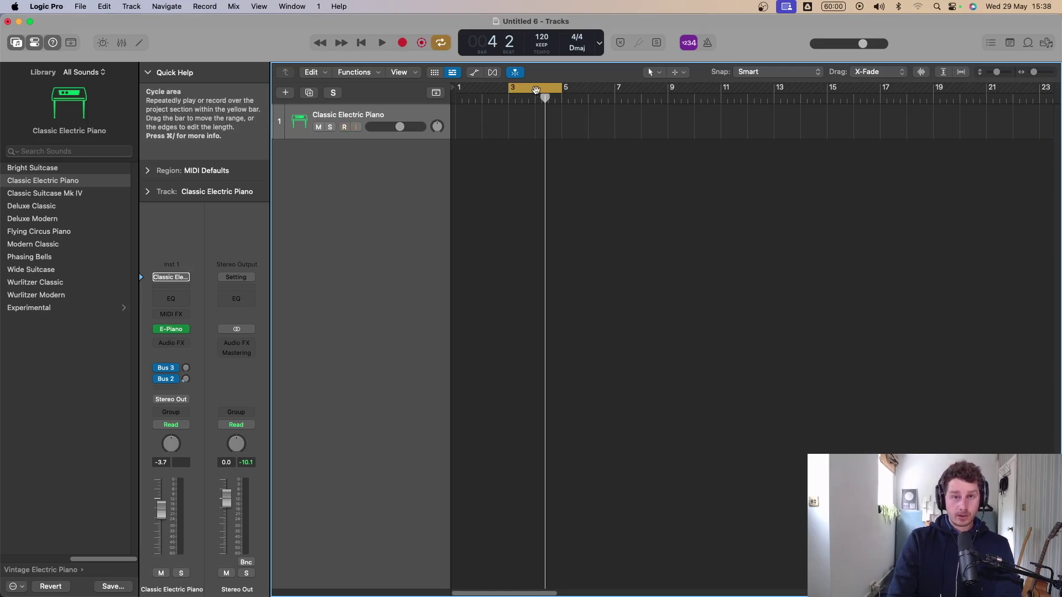
- Play briefly from bar 3 over the bars 3–5 cycle, stop, then turn Cycle off
click(441, 43)
click(441, 43)
click(441, 43)
click(440, 43)
key(space)
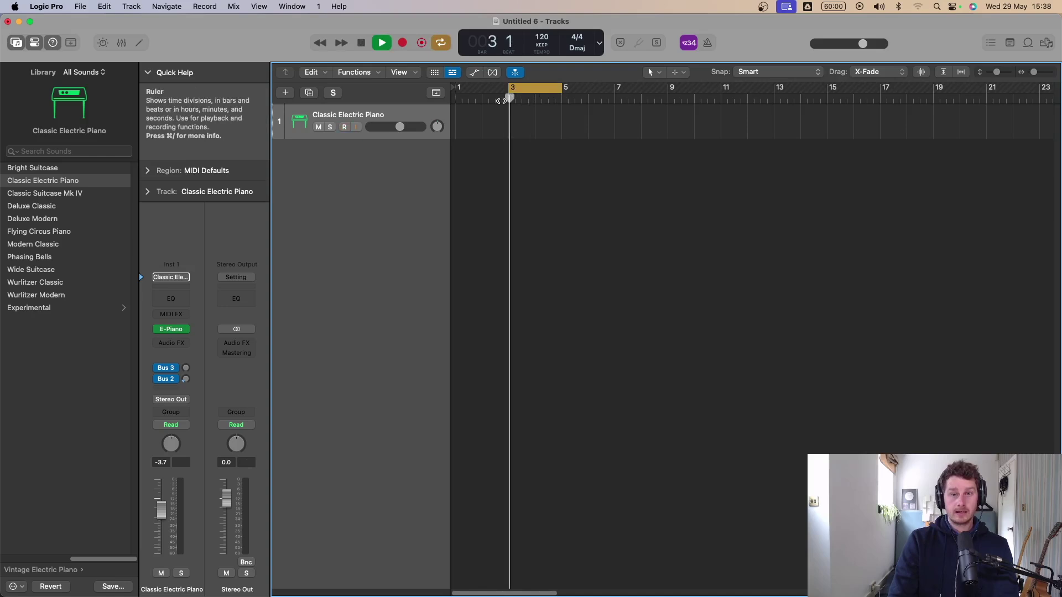
key(space)
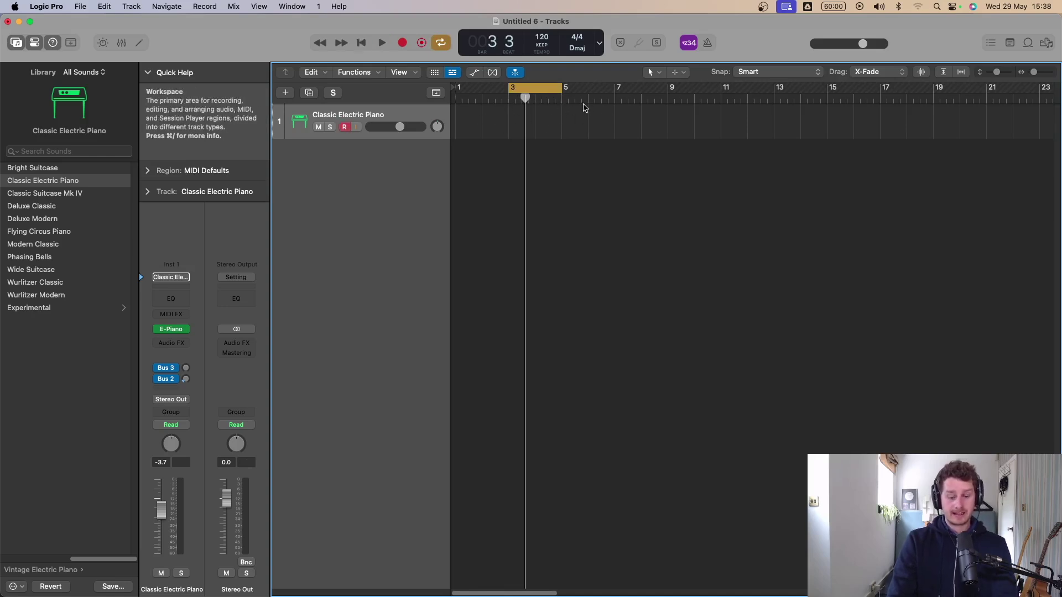
key(c)
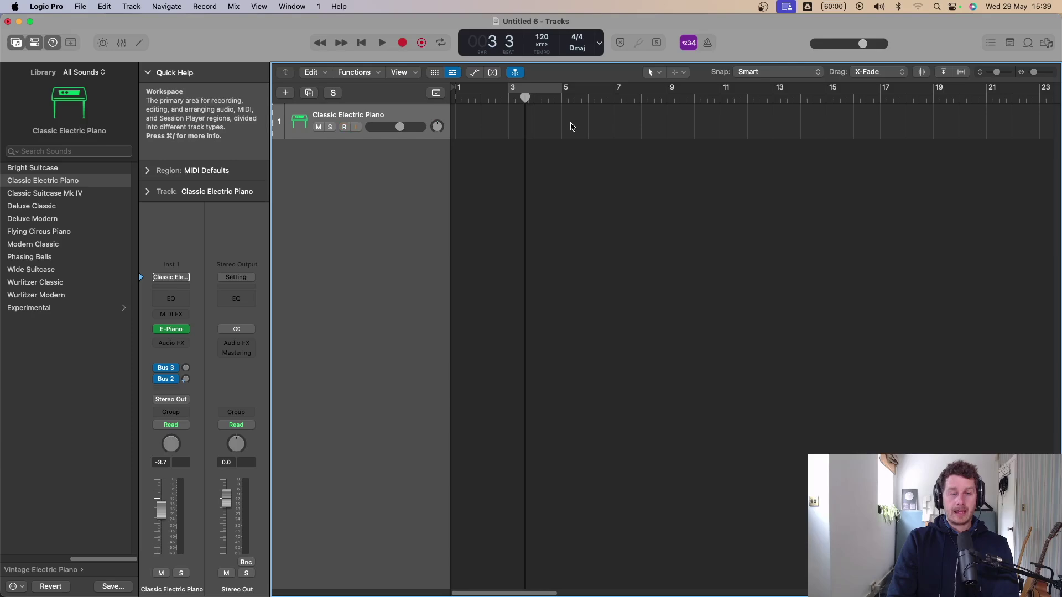
- Cancel the new-track dialog and duplicate the Classic Electric Piano track twice
click(286, 94)
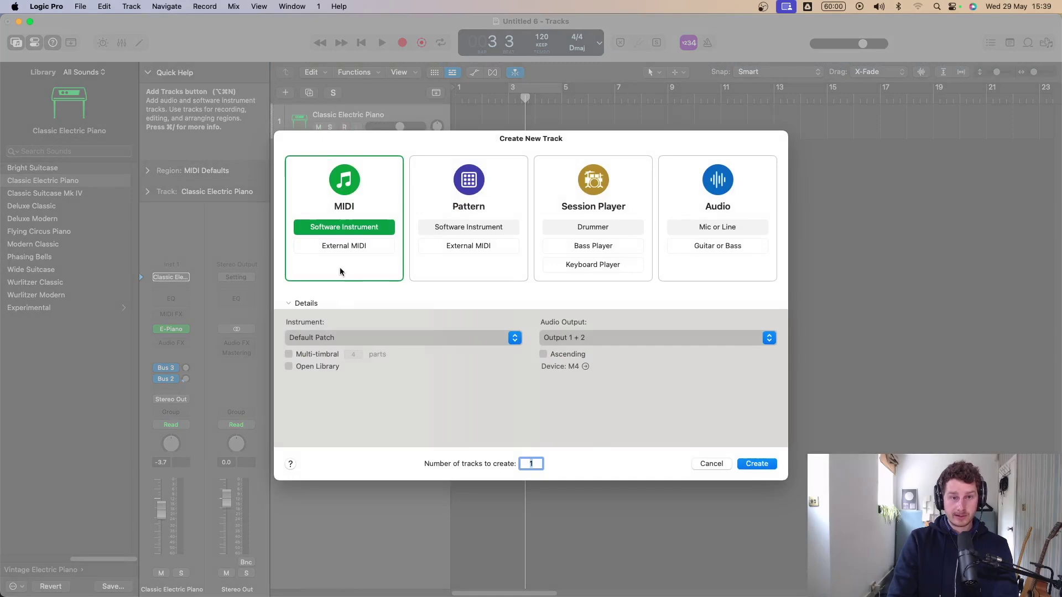
click(711, 464)
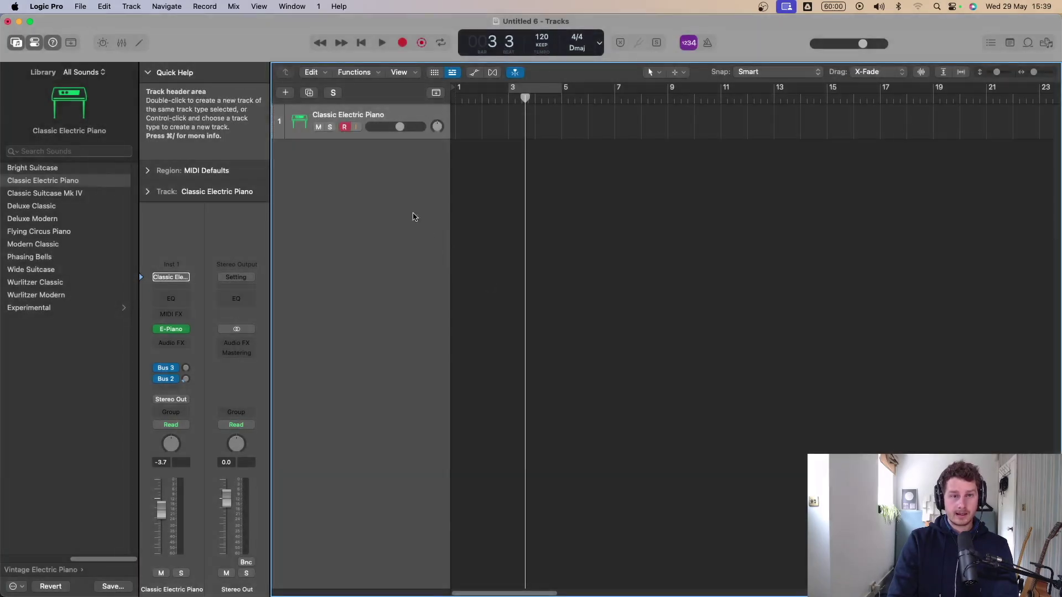
click(309, 93)
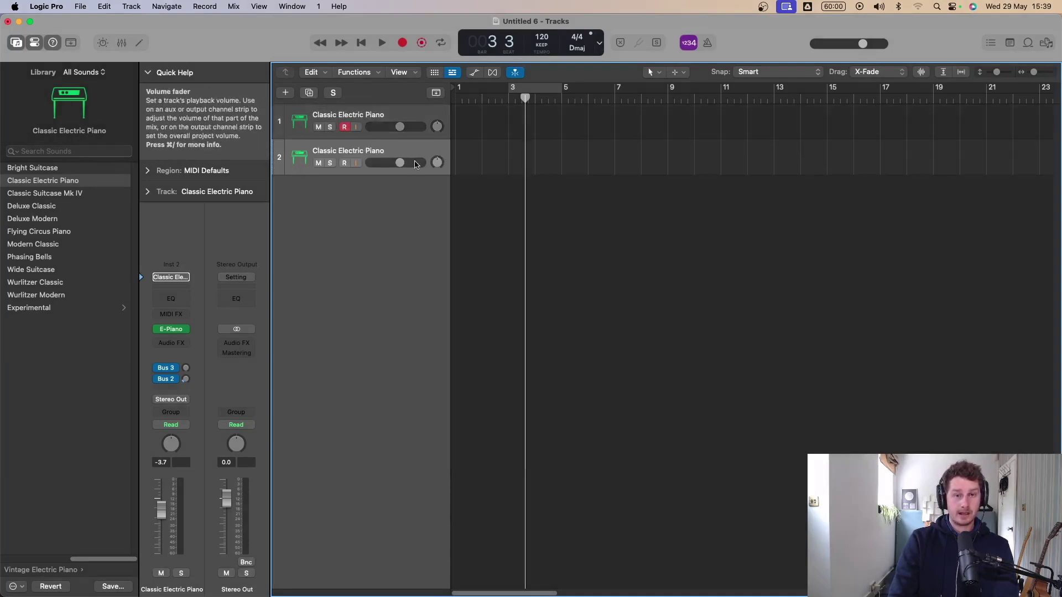
click(310, 94)
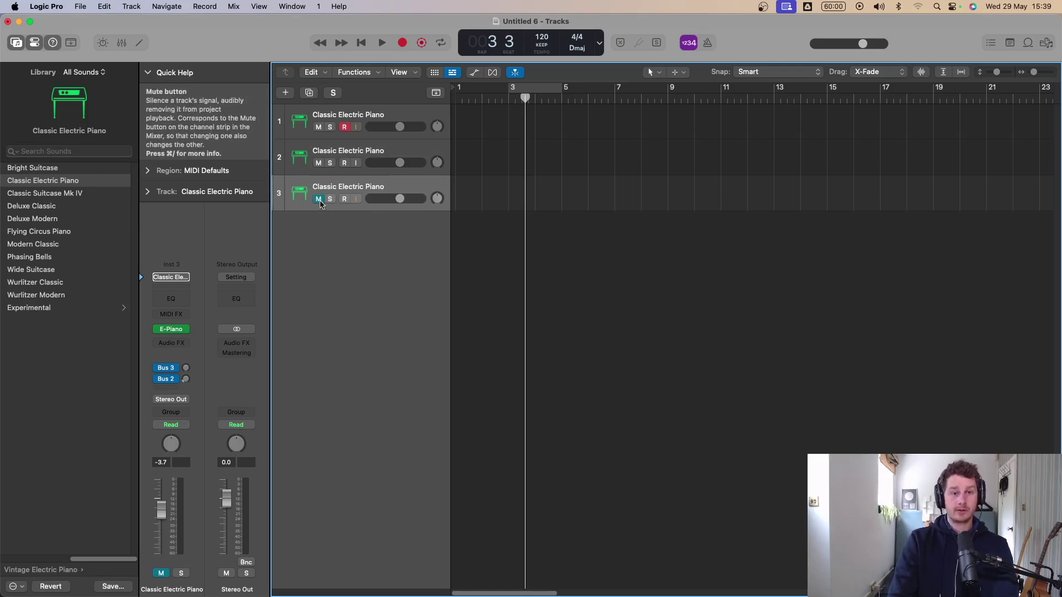
- Mark a time range on track 3, solo it and arm it for recording
drag(474, 199, 972, 184)
click(330, 199)
drag(473, 199, 995, 184)
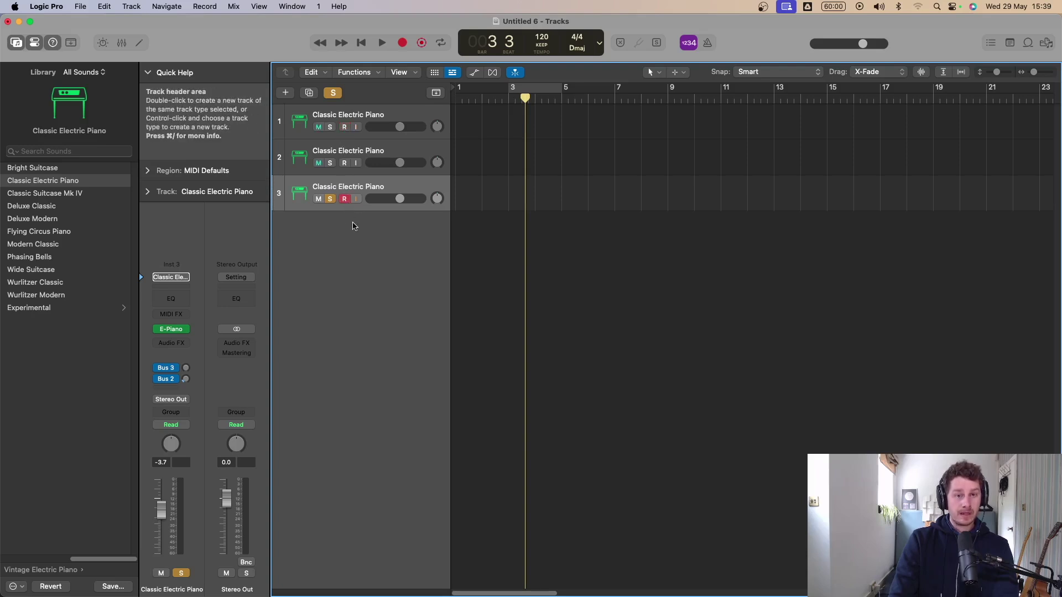
click(356, 200)
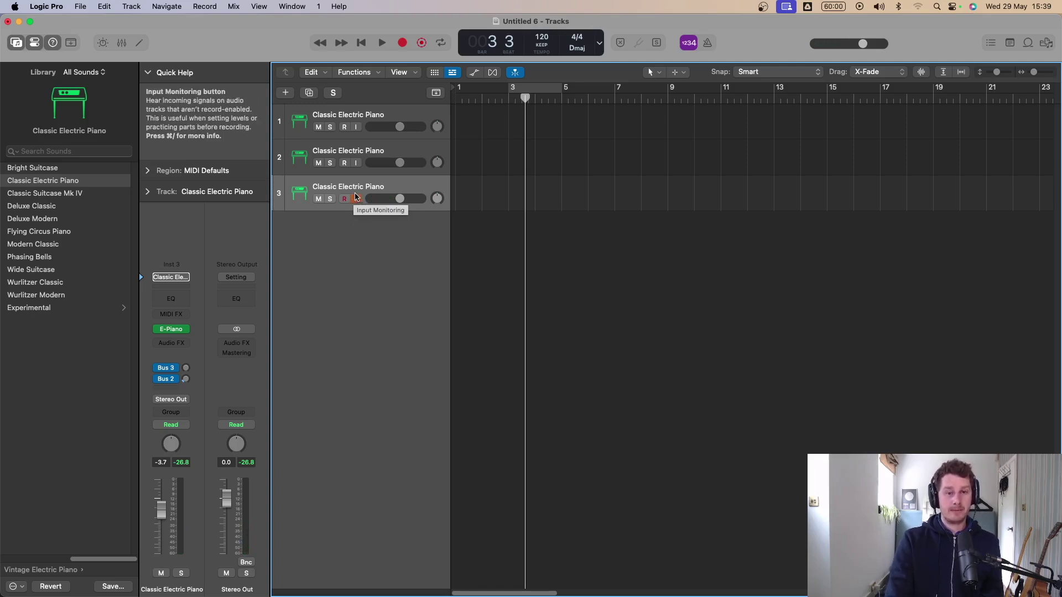
- Turn off input monitoring and record enable on all three tracks
click(357, 162)
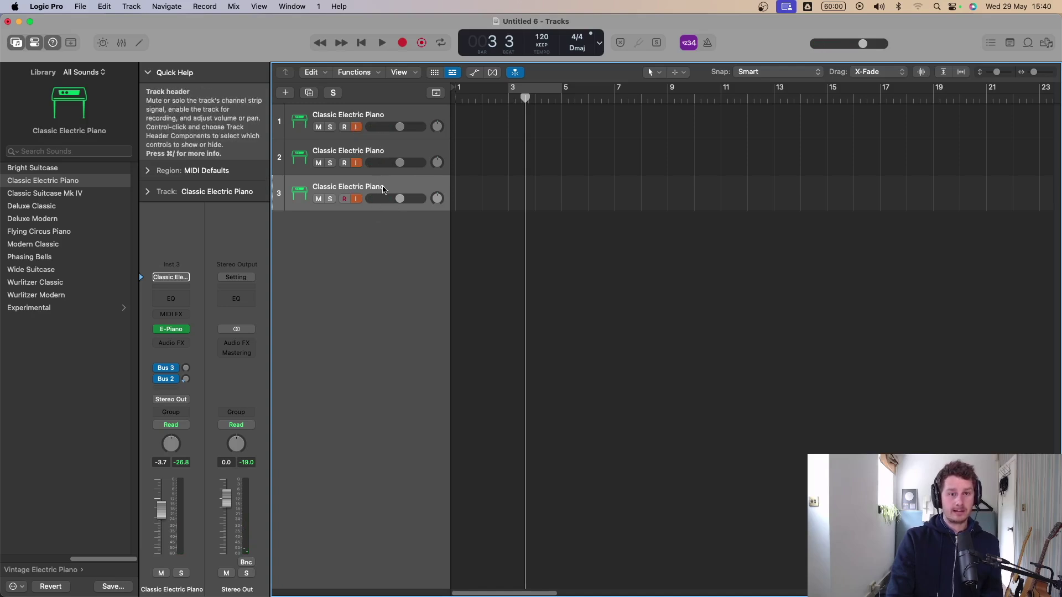
alt+click(358, 200)
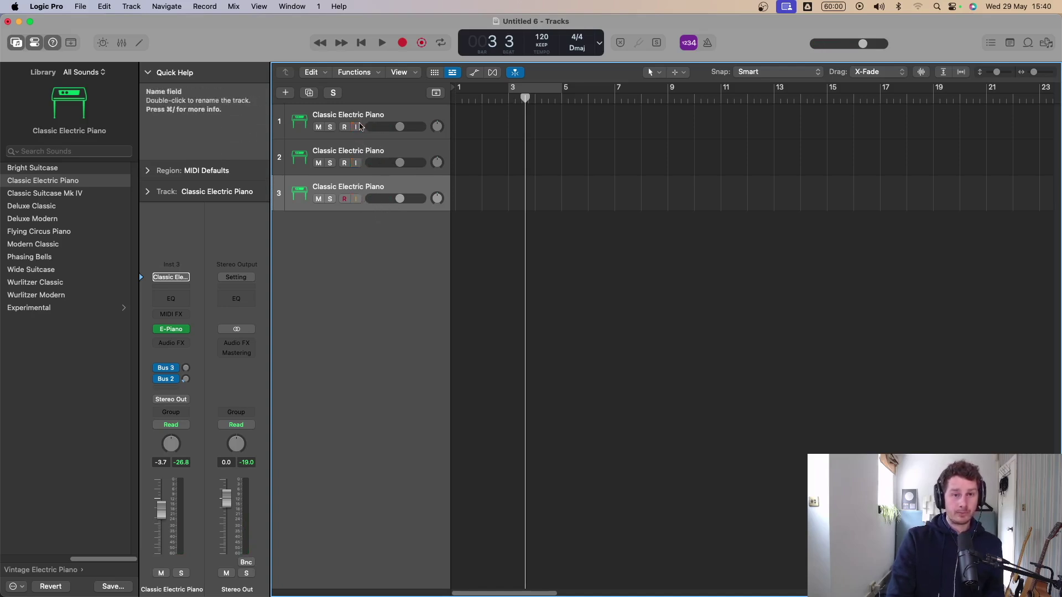
click(345, 199)
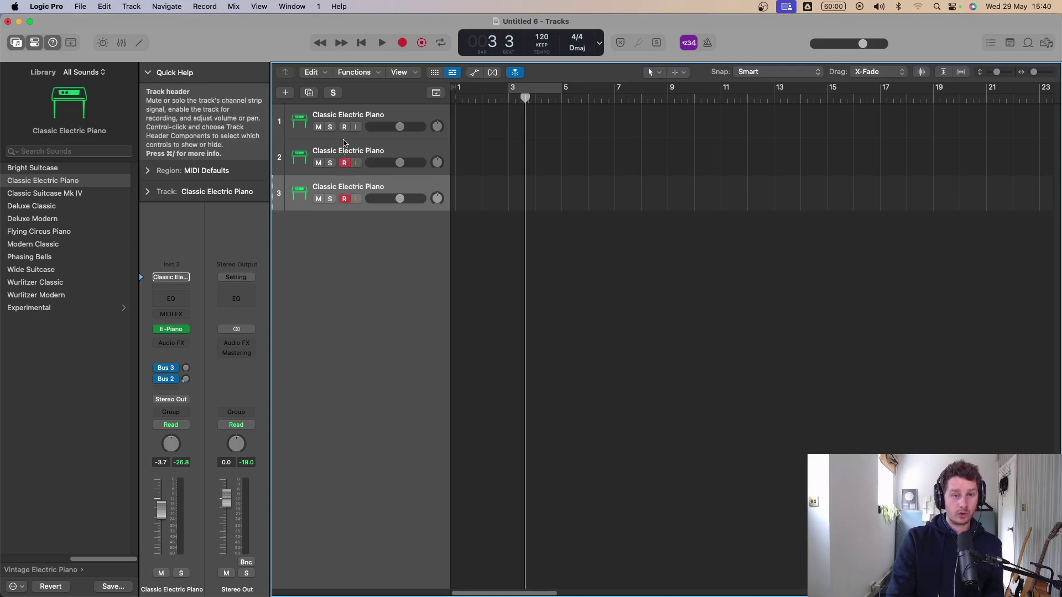
click(345, 199)
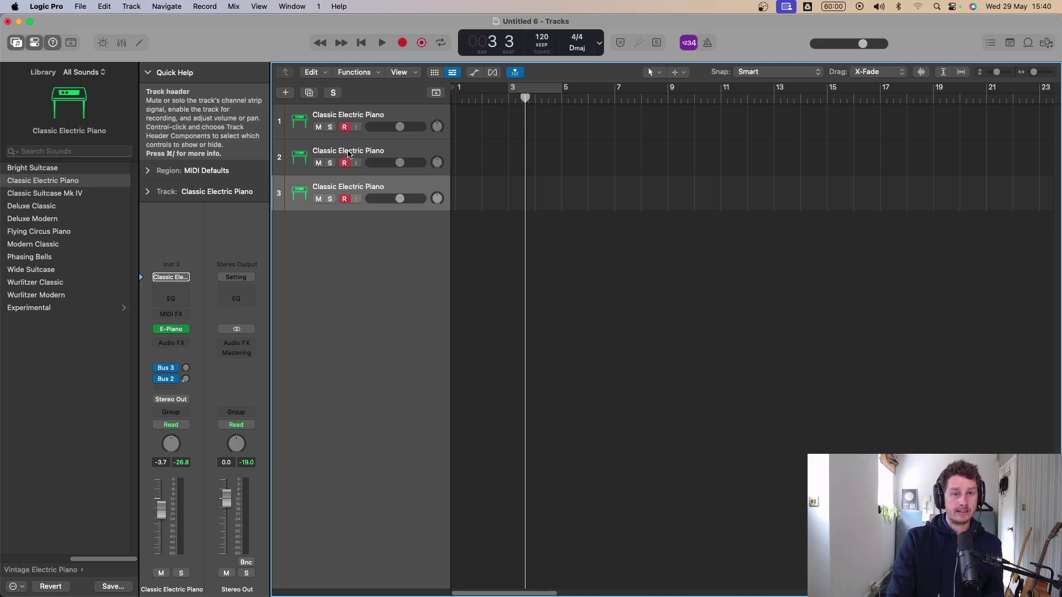
alt+click(345, 201)
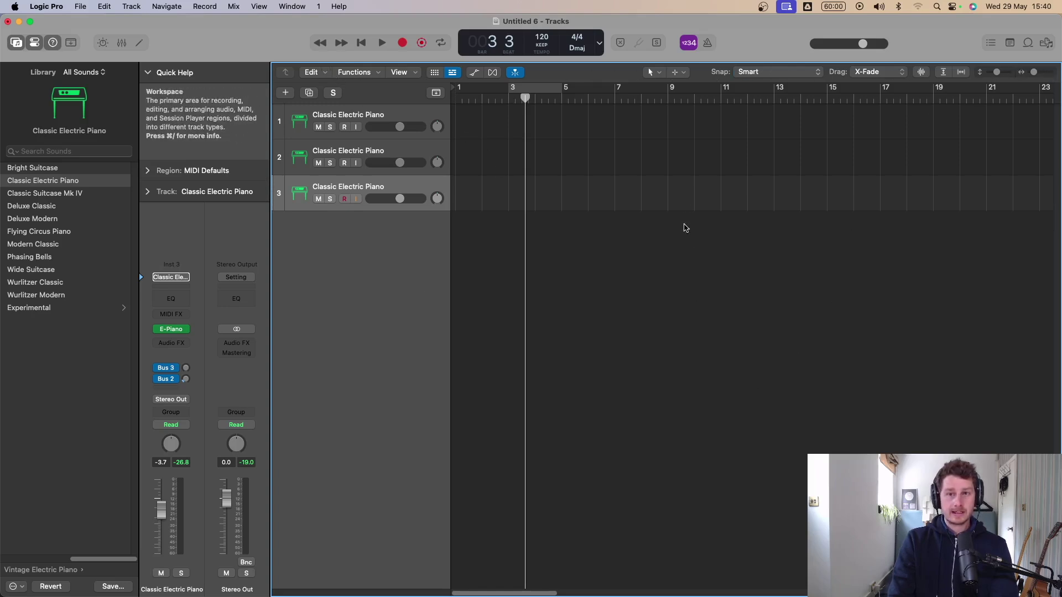
- Set the Command-click tool to Scissors and create a two-bar empty MIDI region on track 1
click(684, 74)
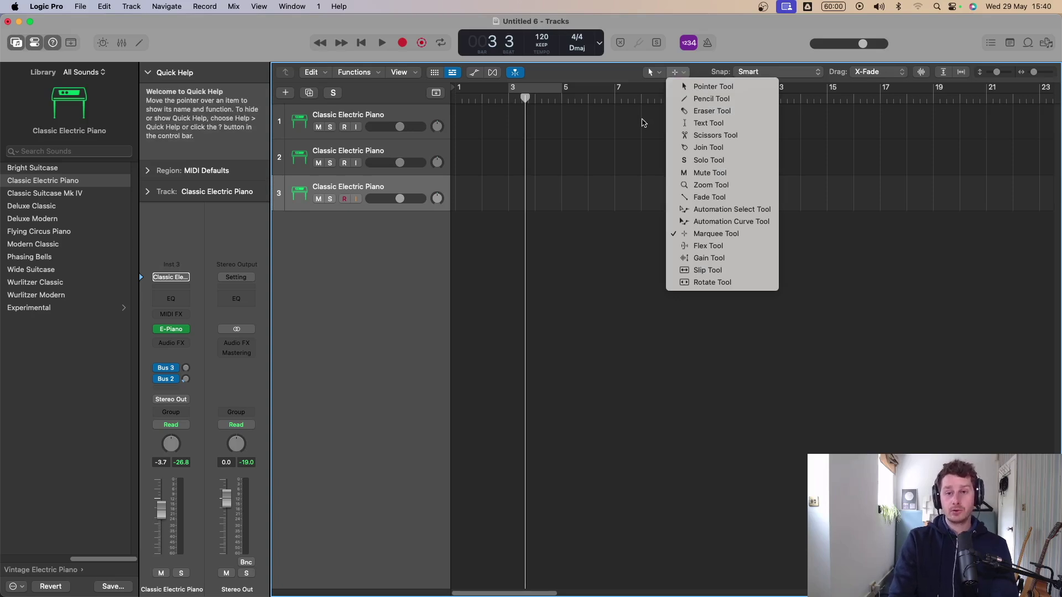
click(700, 136)
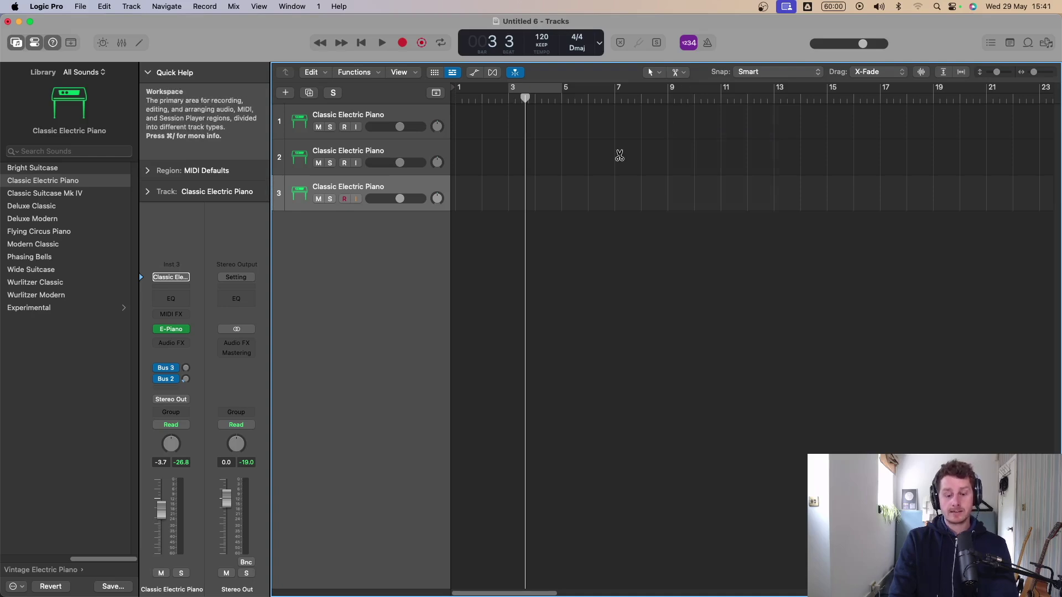
right_click(554, 118)
click(569, 122)
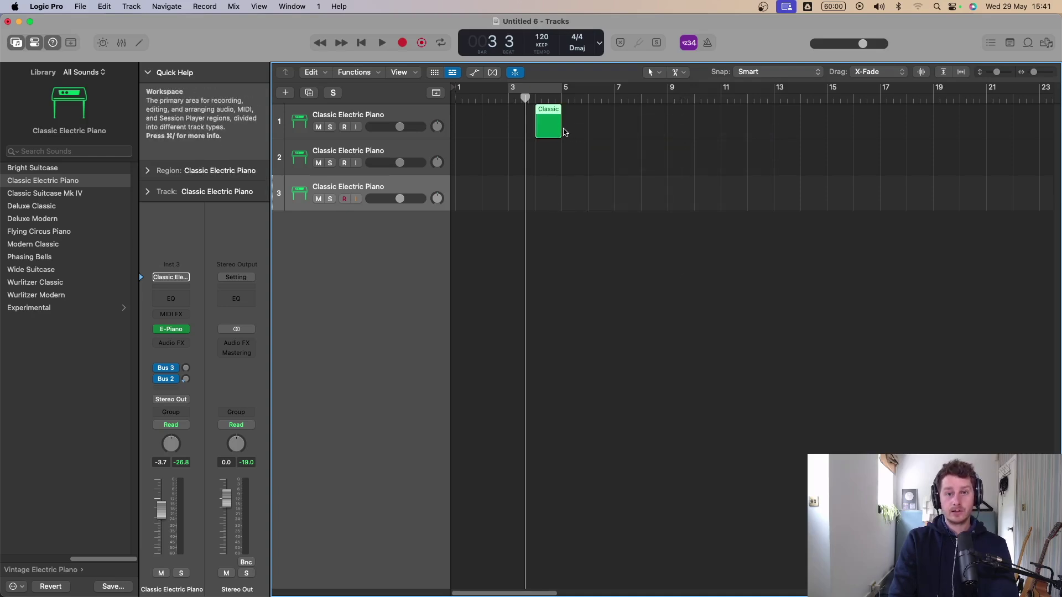
mouse_move(561, 111)
mouse_down()
mouse_move(588, 113)
mouse_move(560, 121)
mouse_up()
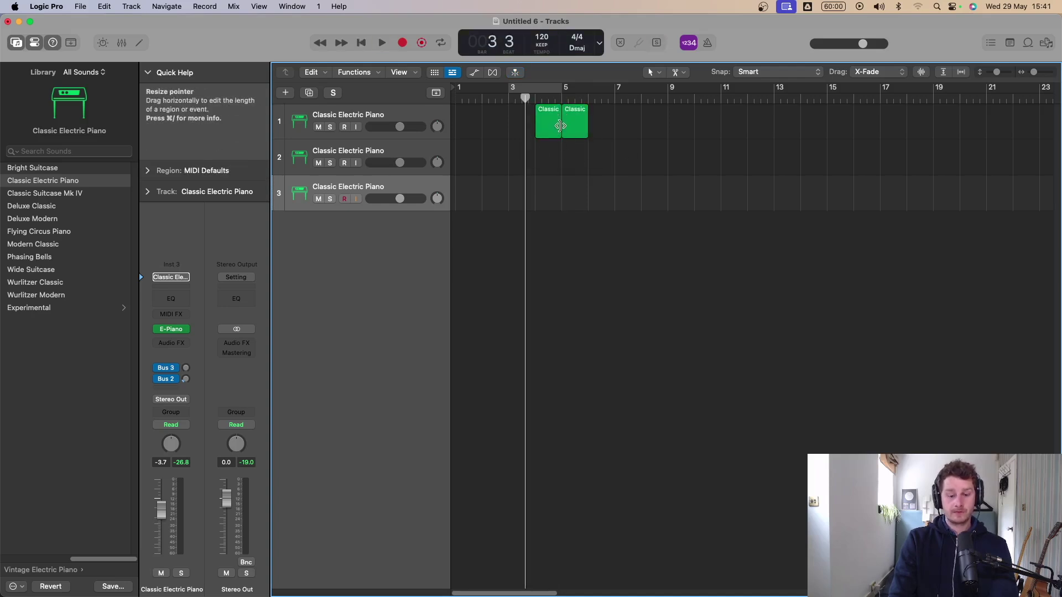
- Switch the Command-click tool to Pointer, then back to Scissors
click(676, 76)
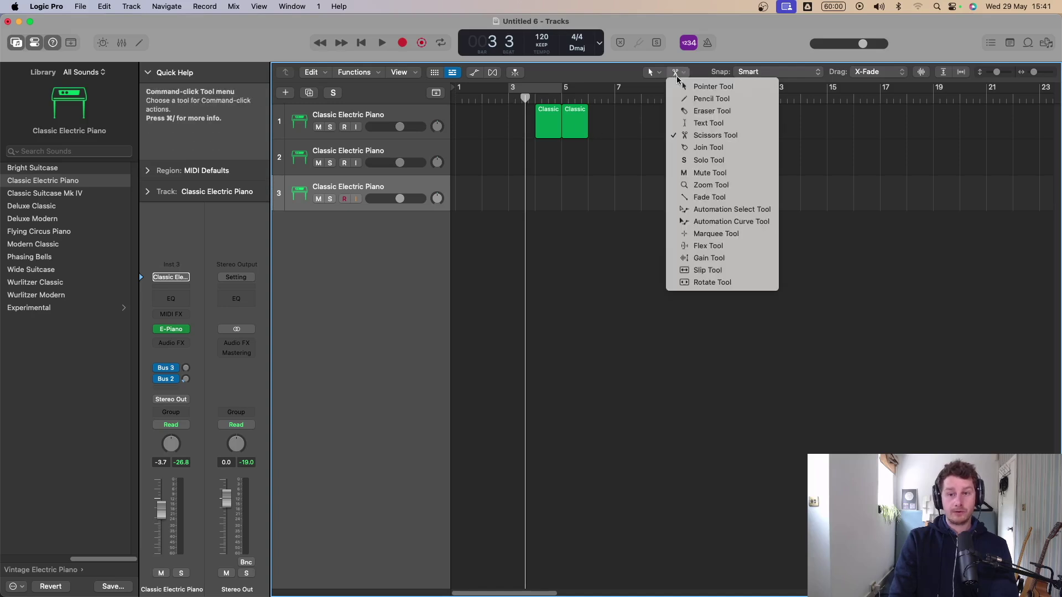
click(713, 87)
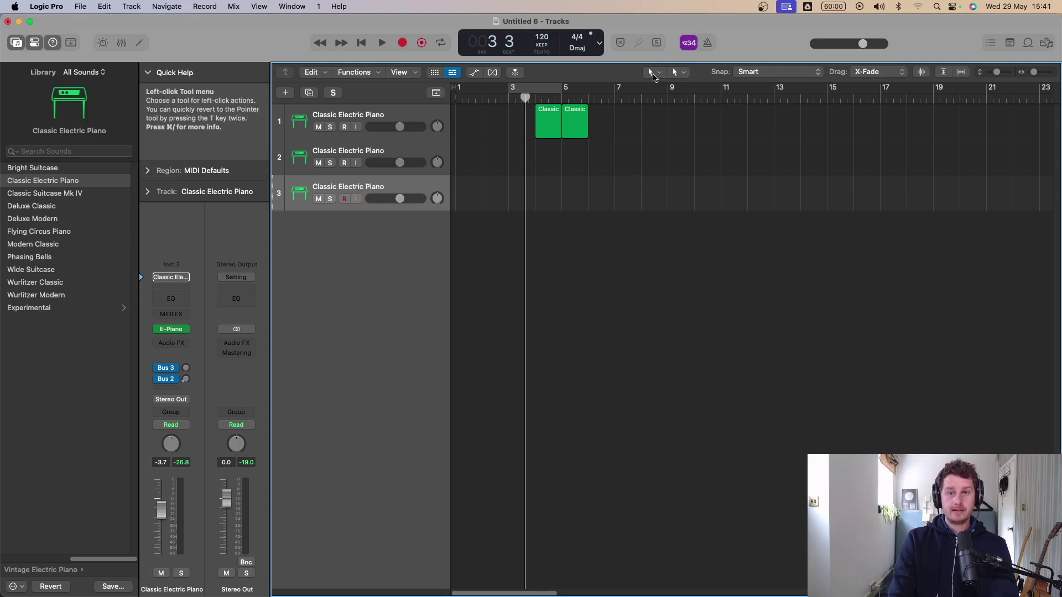
click(676, 72)
click(703, 135)
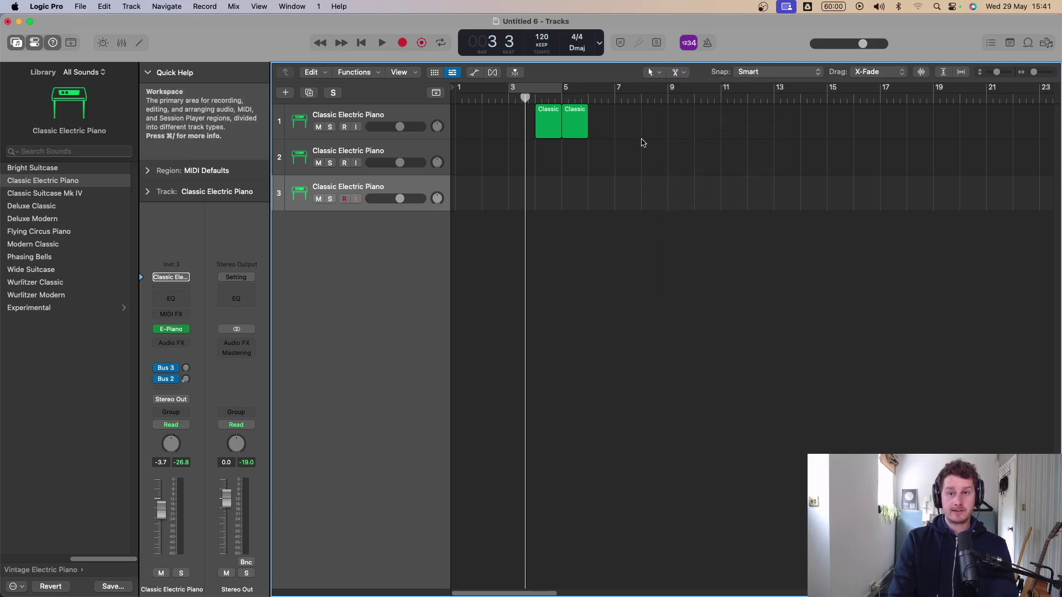